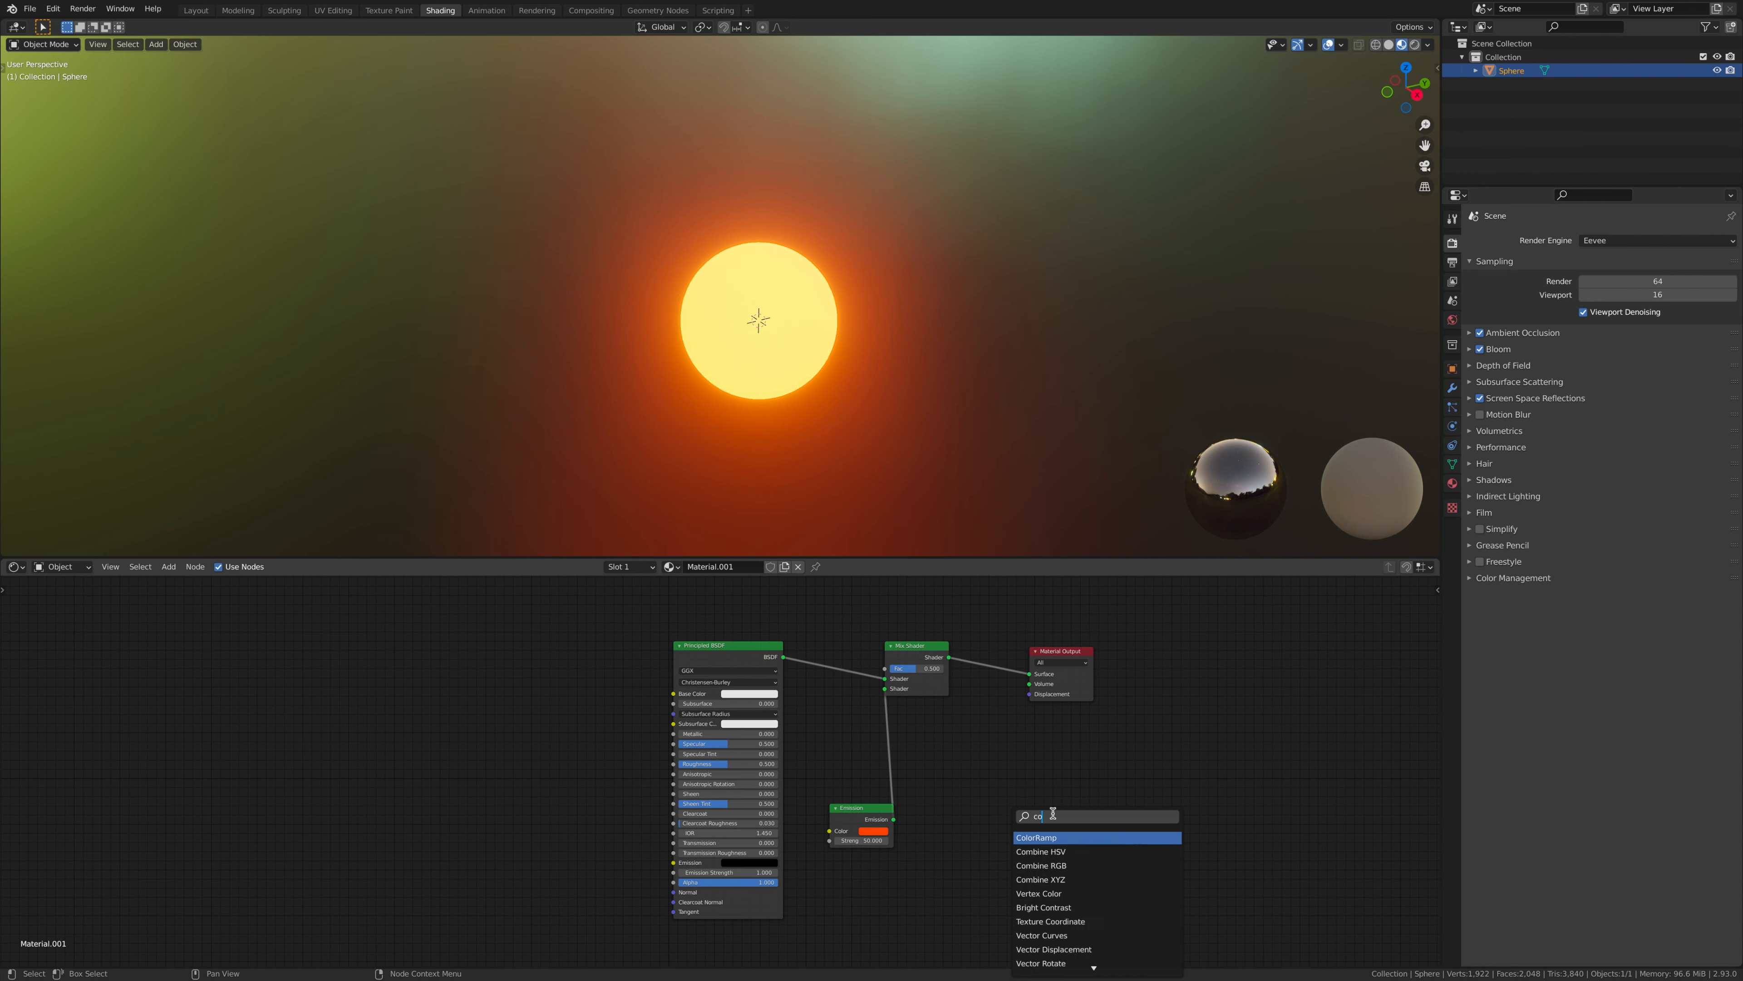
Step: Add a ColorRamp node and connect its Color output to the Mix Shader's Fac input
left_click(1060, 839)
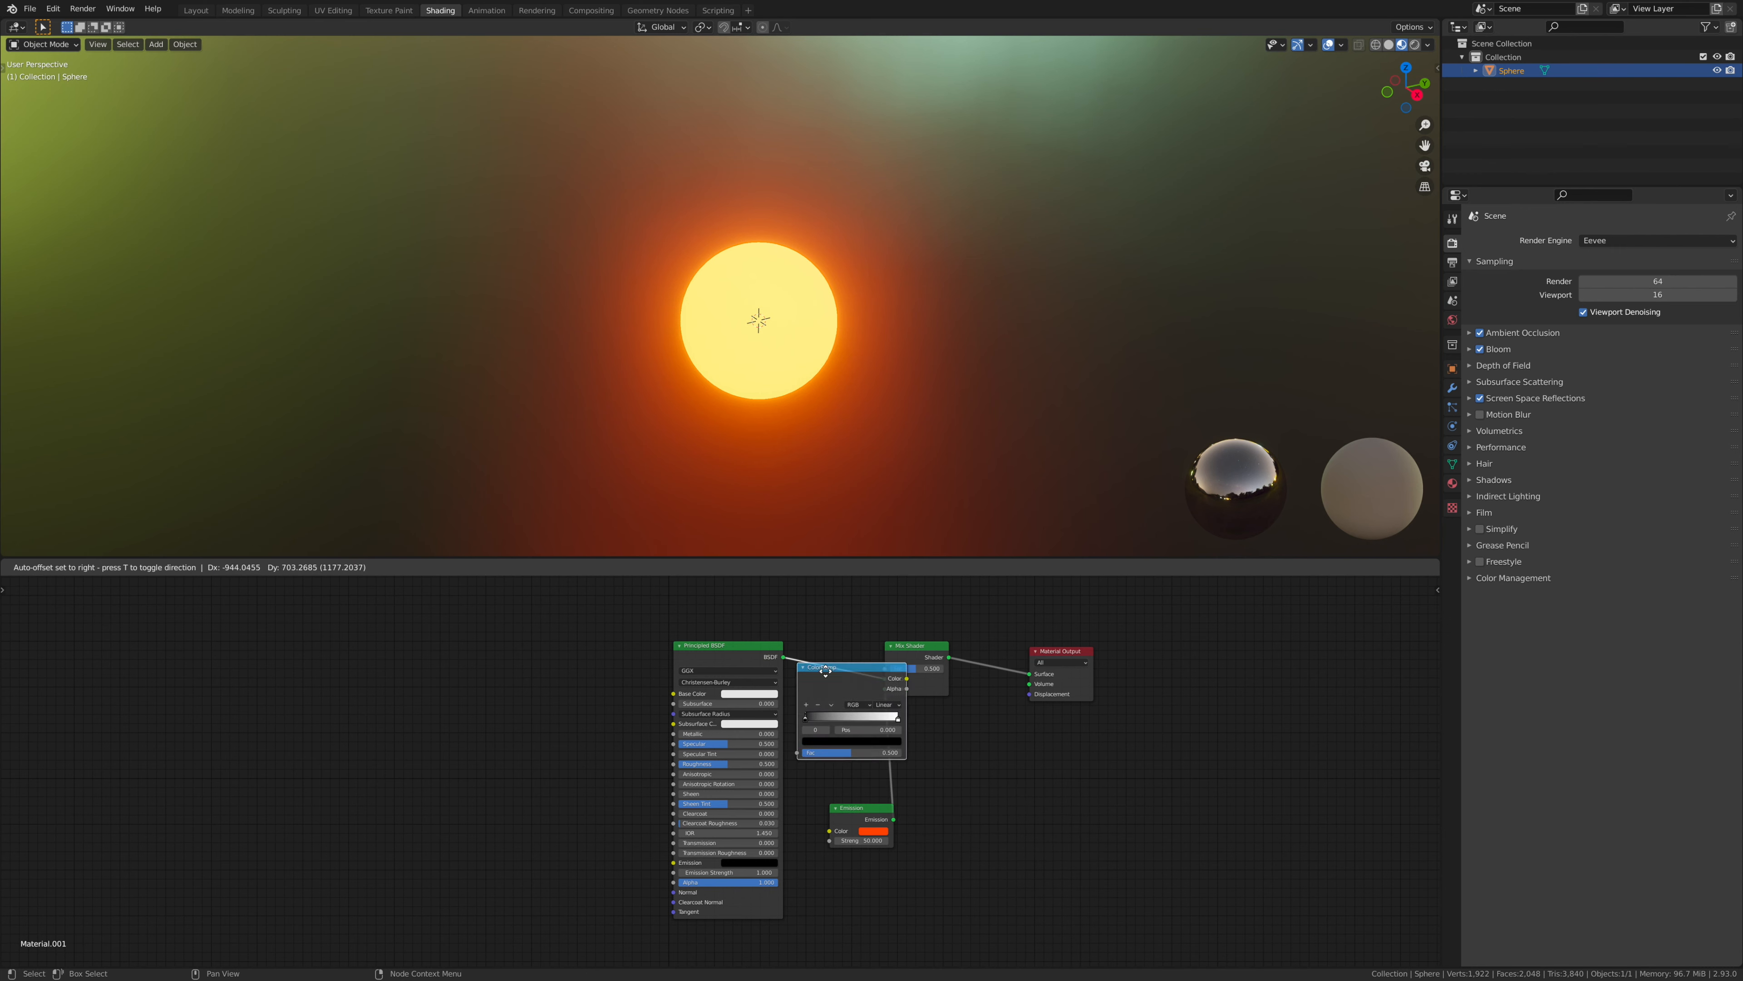
left_click(528, 776)
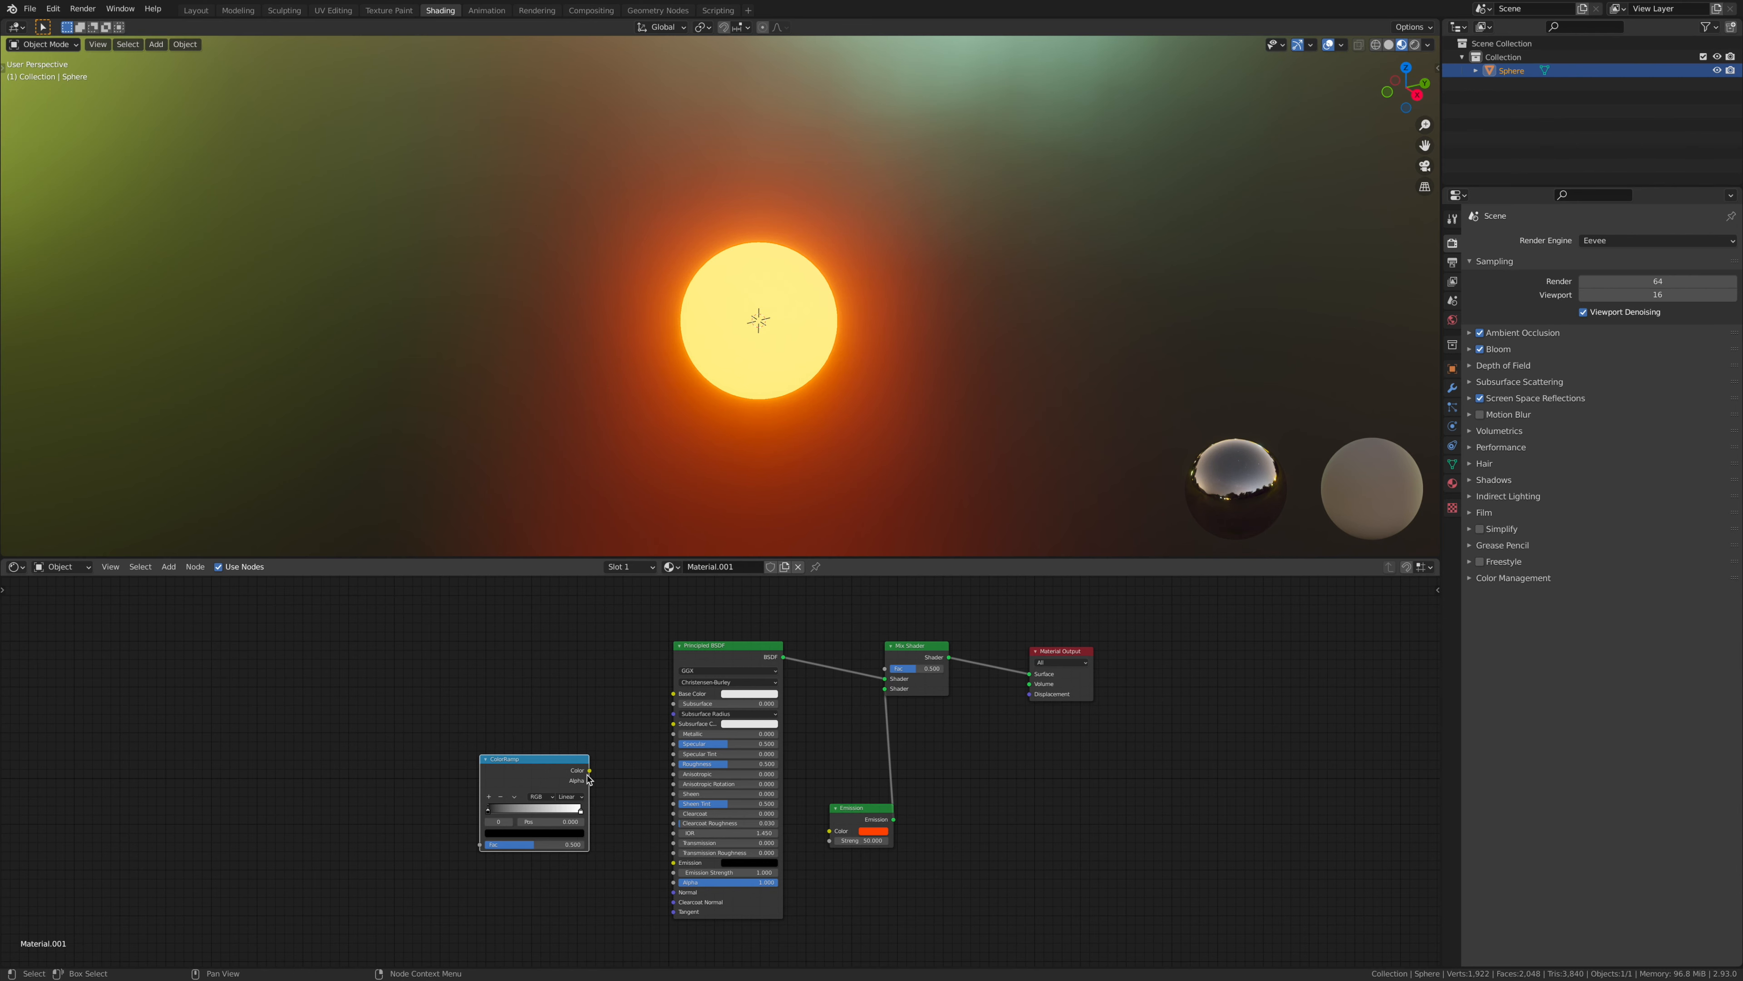
left_click_drag(589, 770, 885, 669)
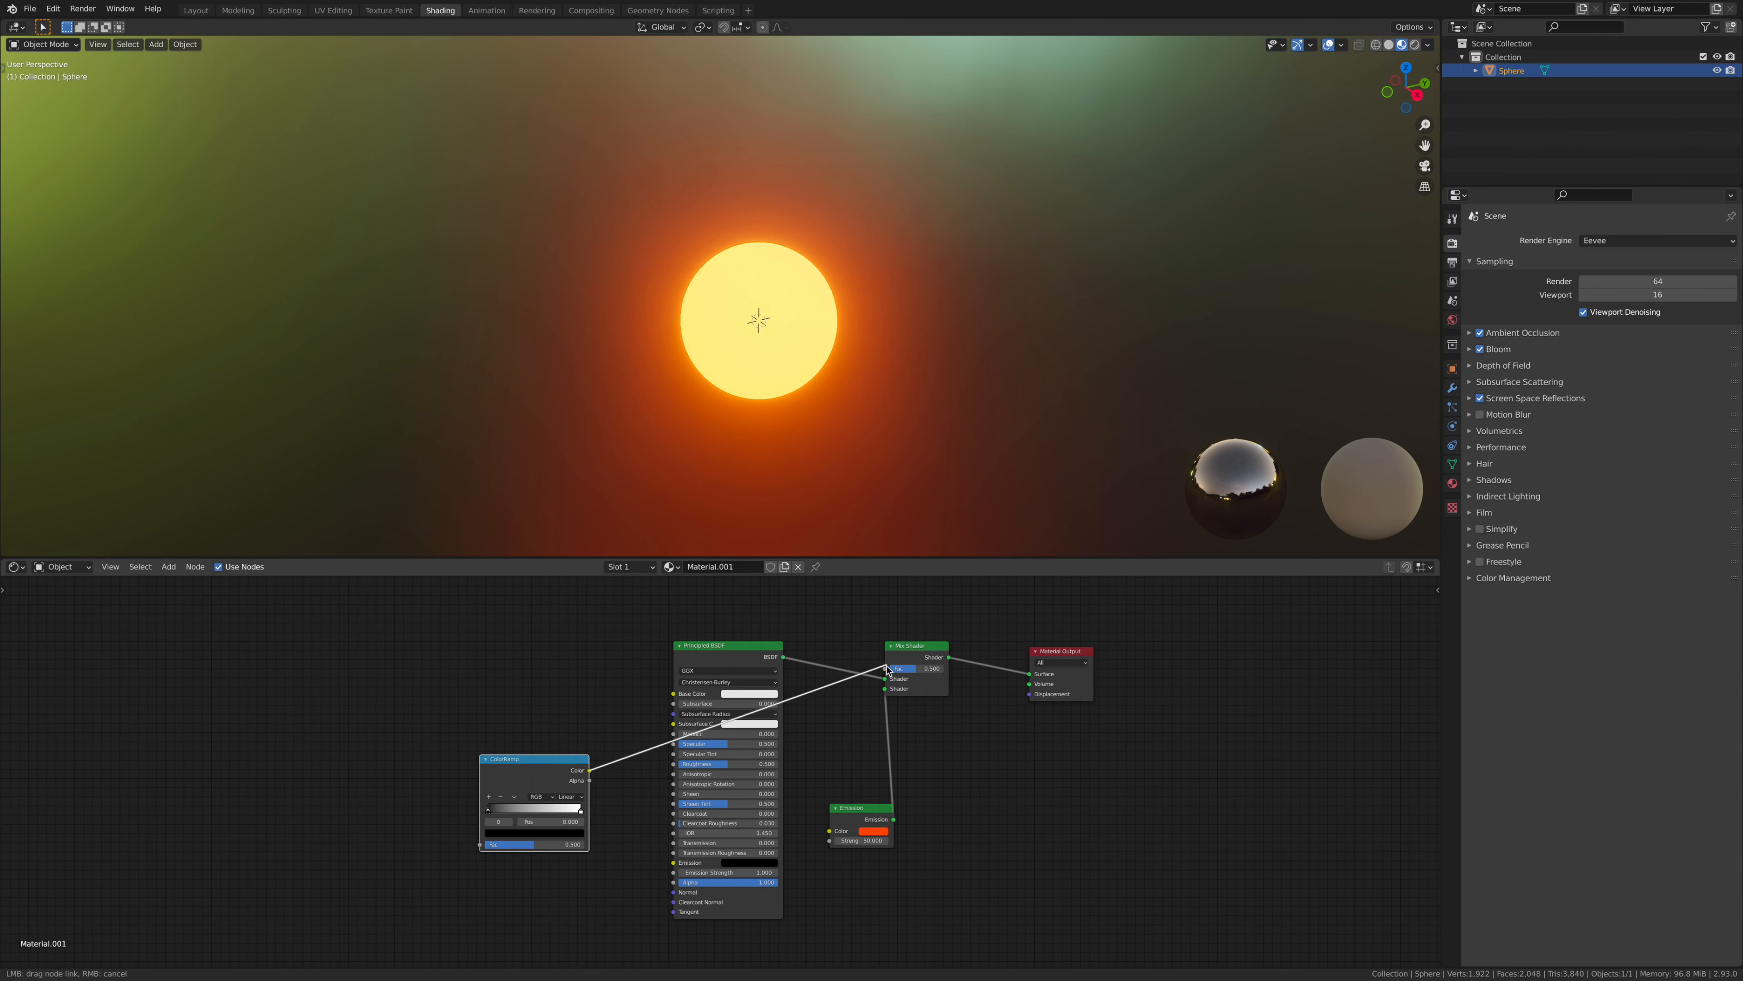
Step: Add a Noise Texture node near the ColorRamp and connect its Color output to the ColorRamp's Fac input
scroll(631, 686, "down", 1)
middle_click_drag(632, 686, 703, 718)
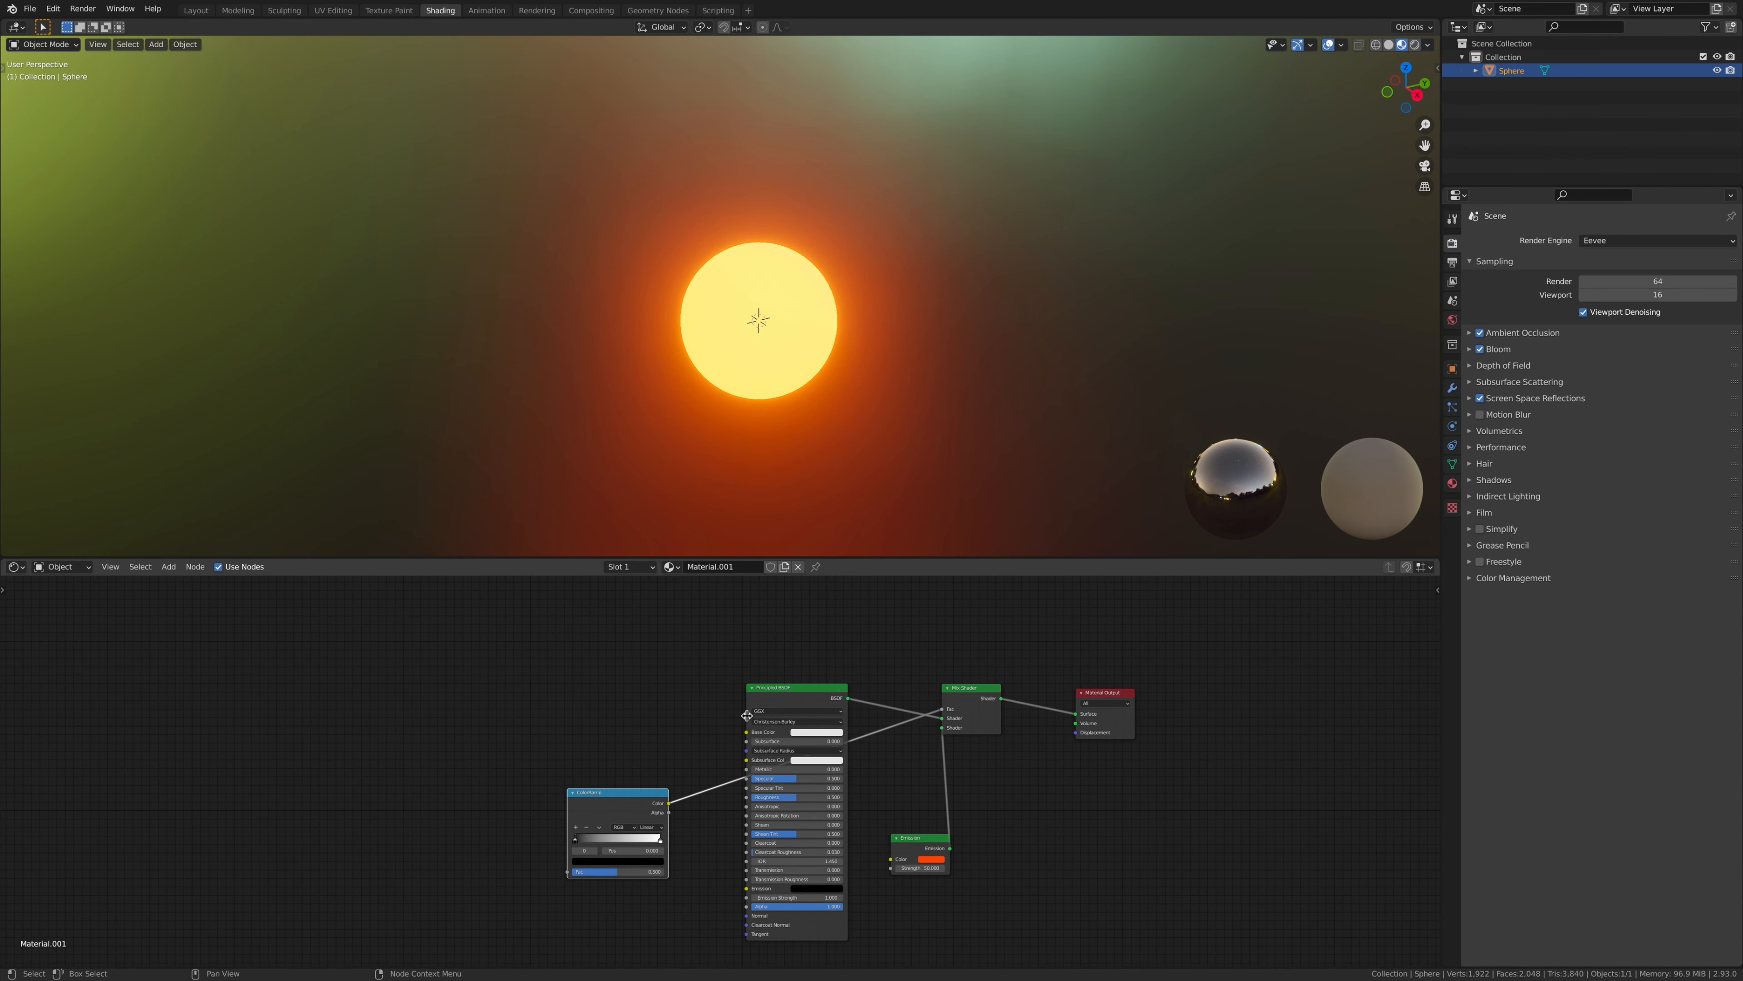
key("shift+a")
left_click(607, 757)
type("noise")
key("Return")
left_click(606, 755)
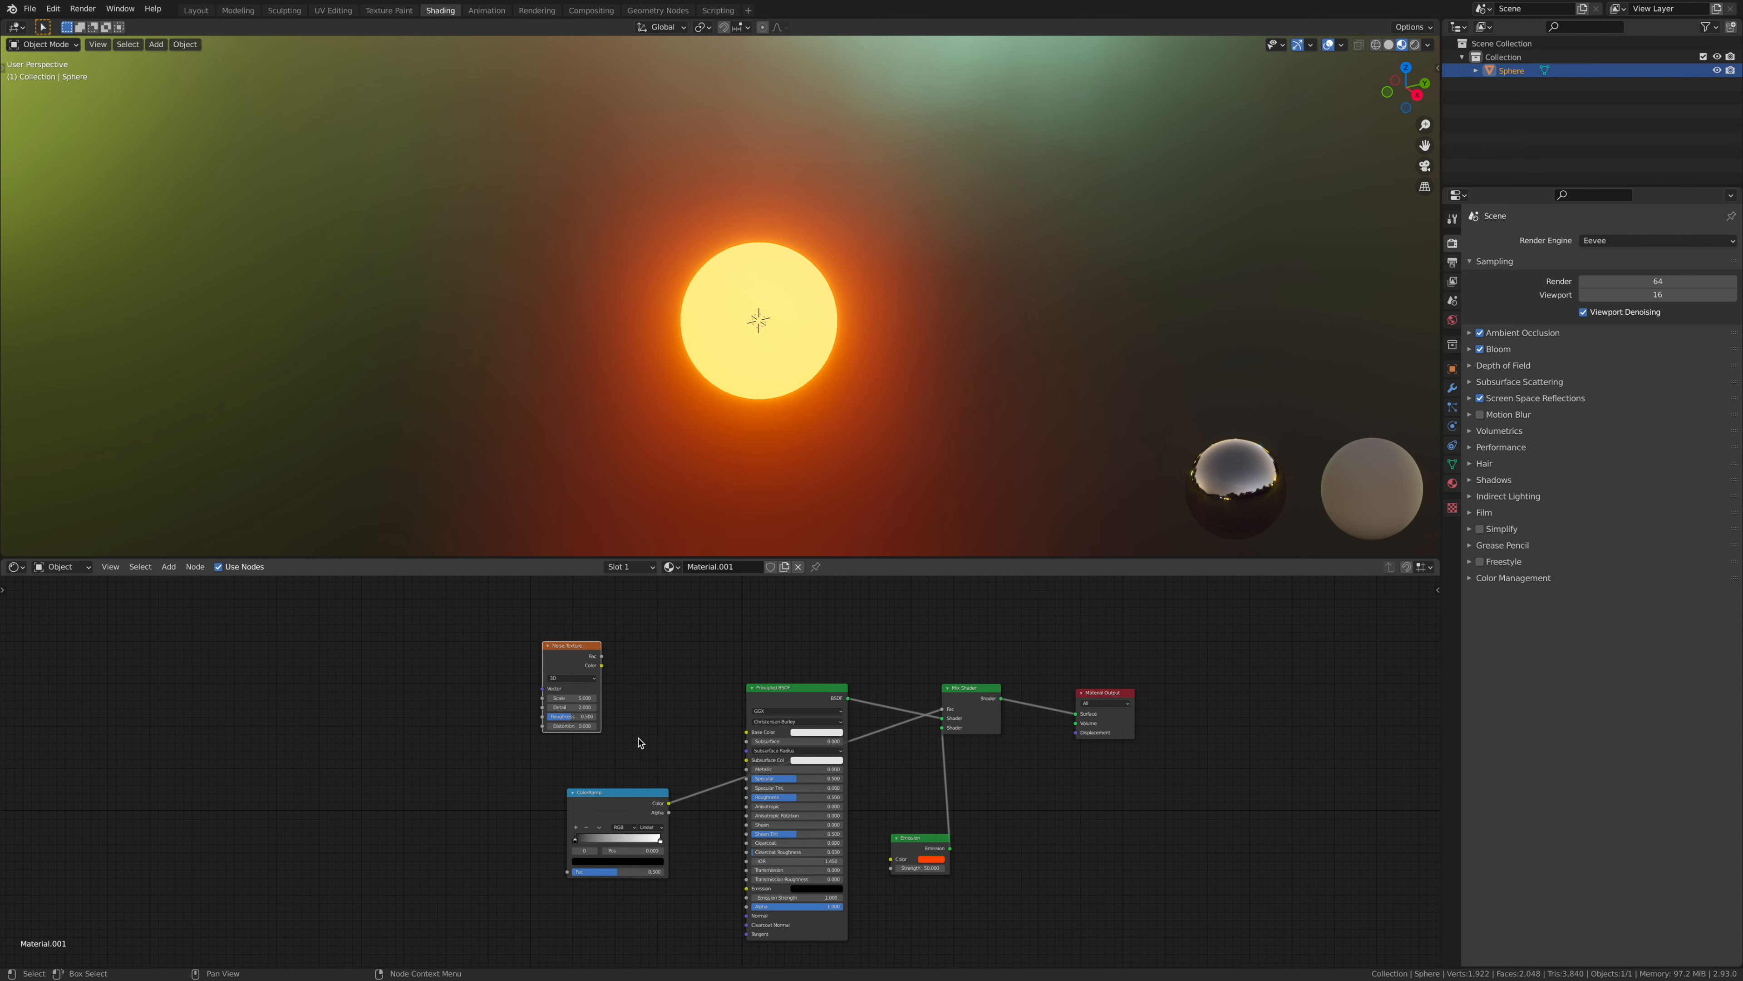
left_click_drag(602, 666, 568, 870)
Step: Add a Bump node feeding the Principled BSDF's Normal input, with its Height driven by the Noise Texture
scroll(479, 757, "down", 1)
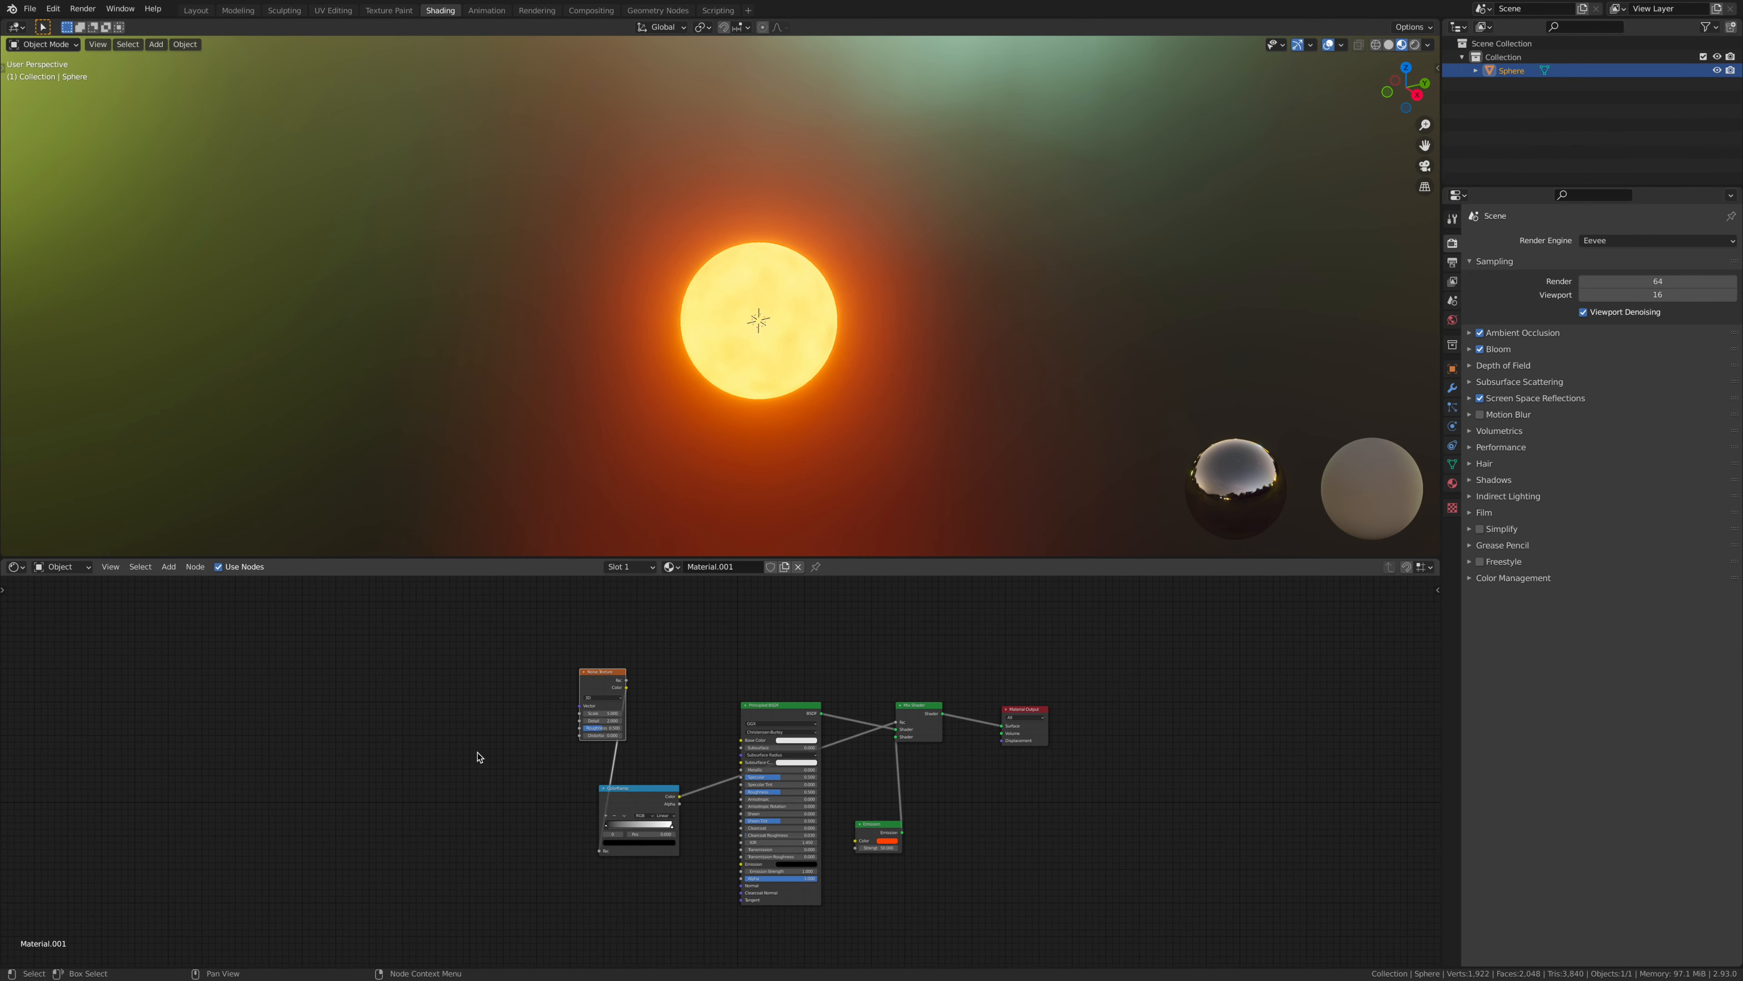
key("shift+a")
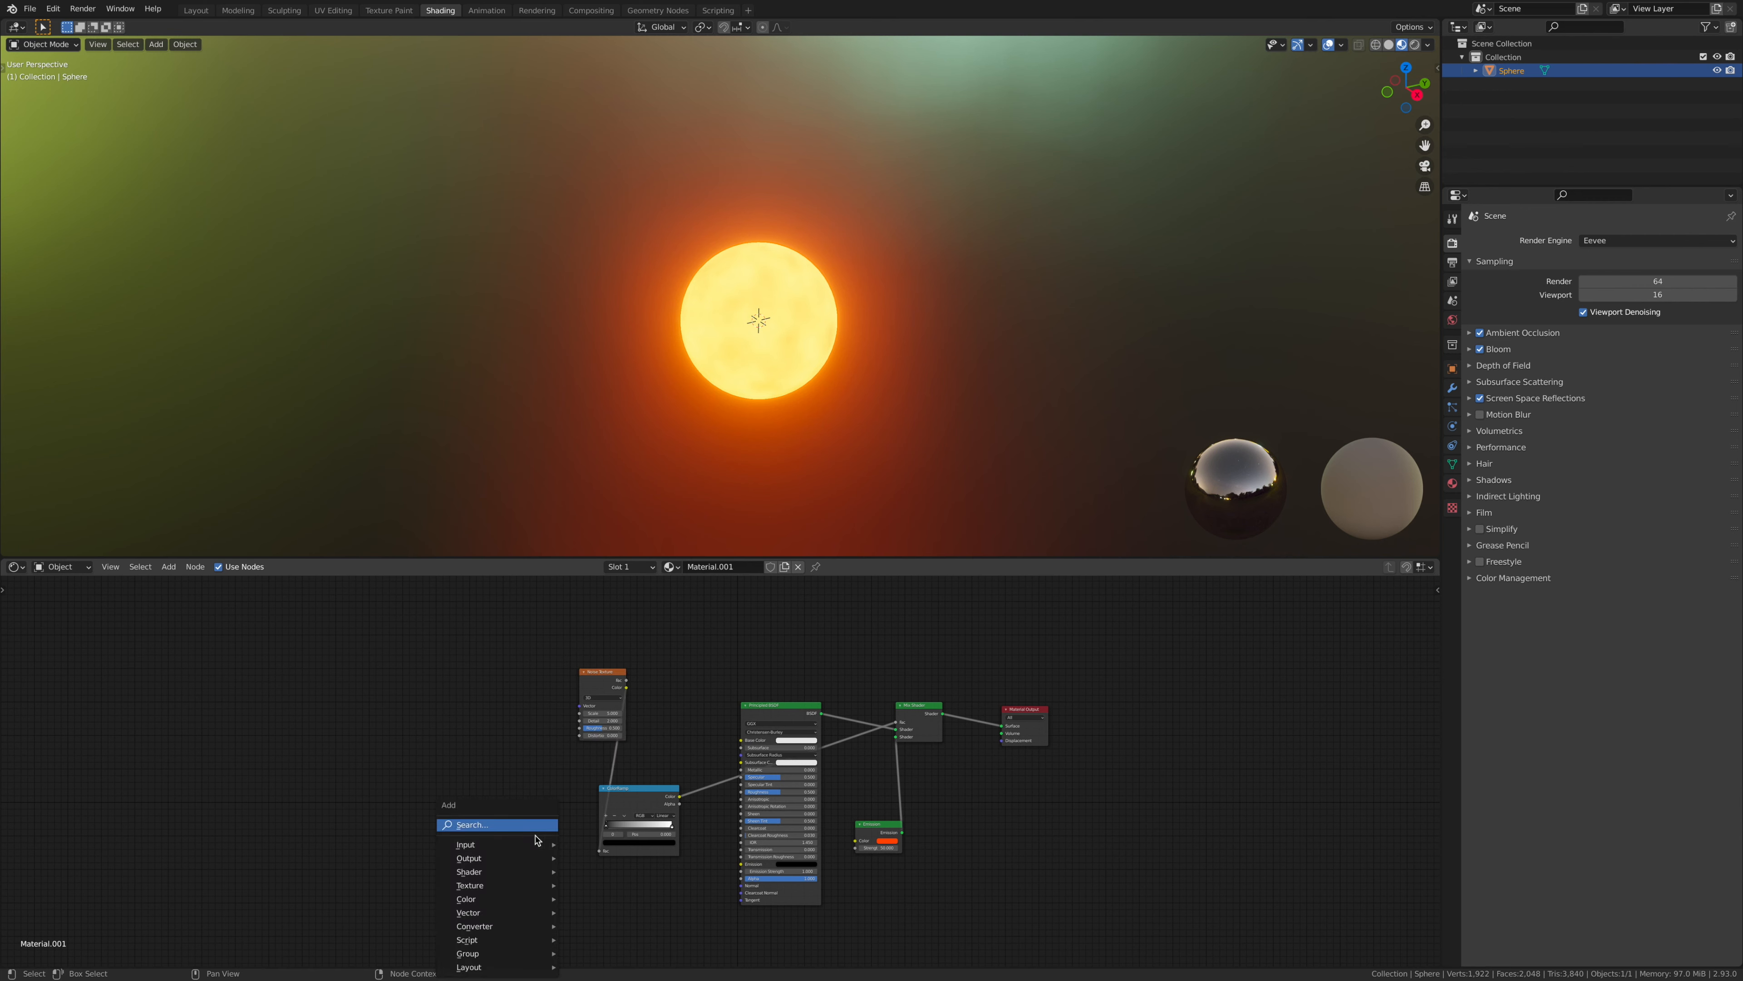
left_click(535, 833)
type("bump")
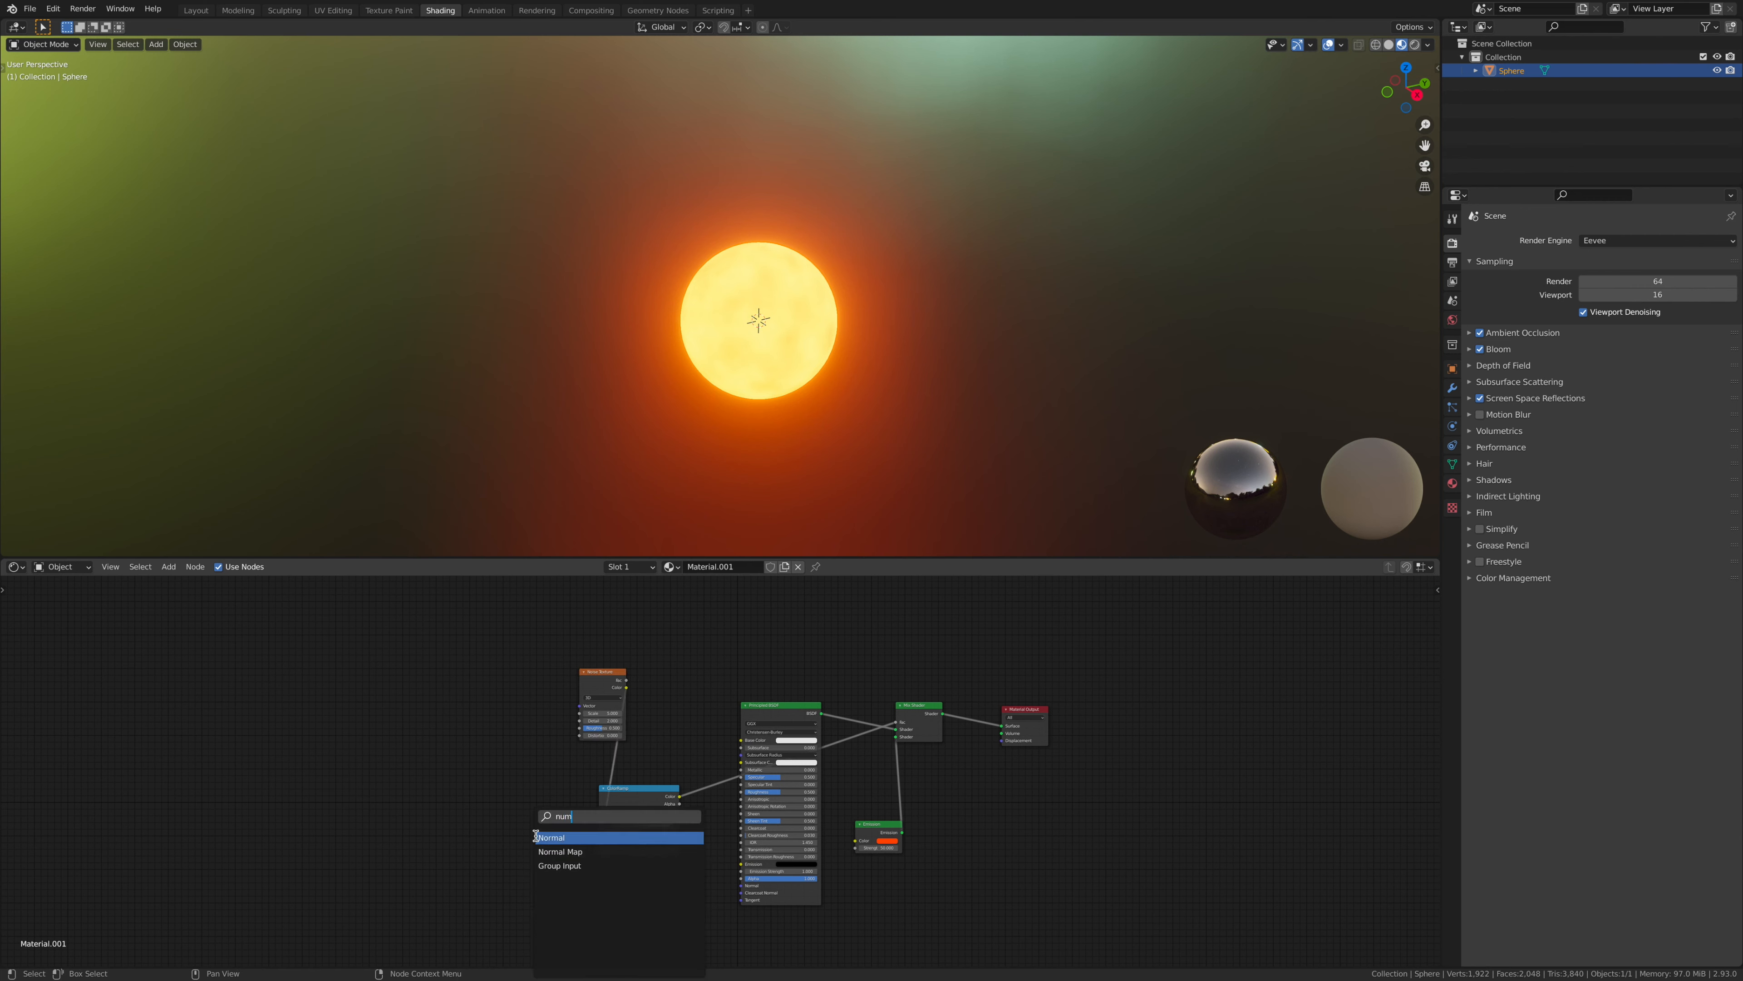
key("Return")
left_click(654, 864)
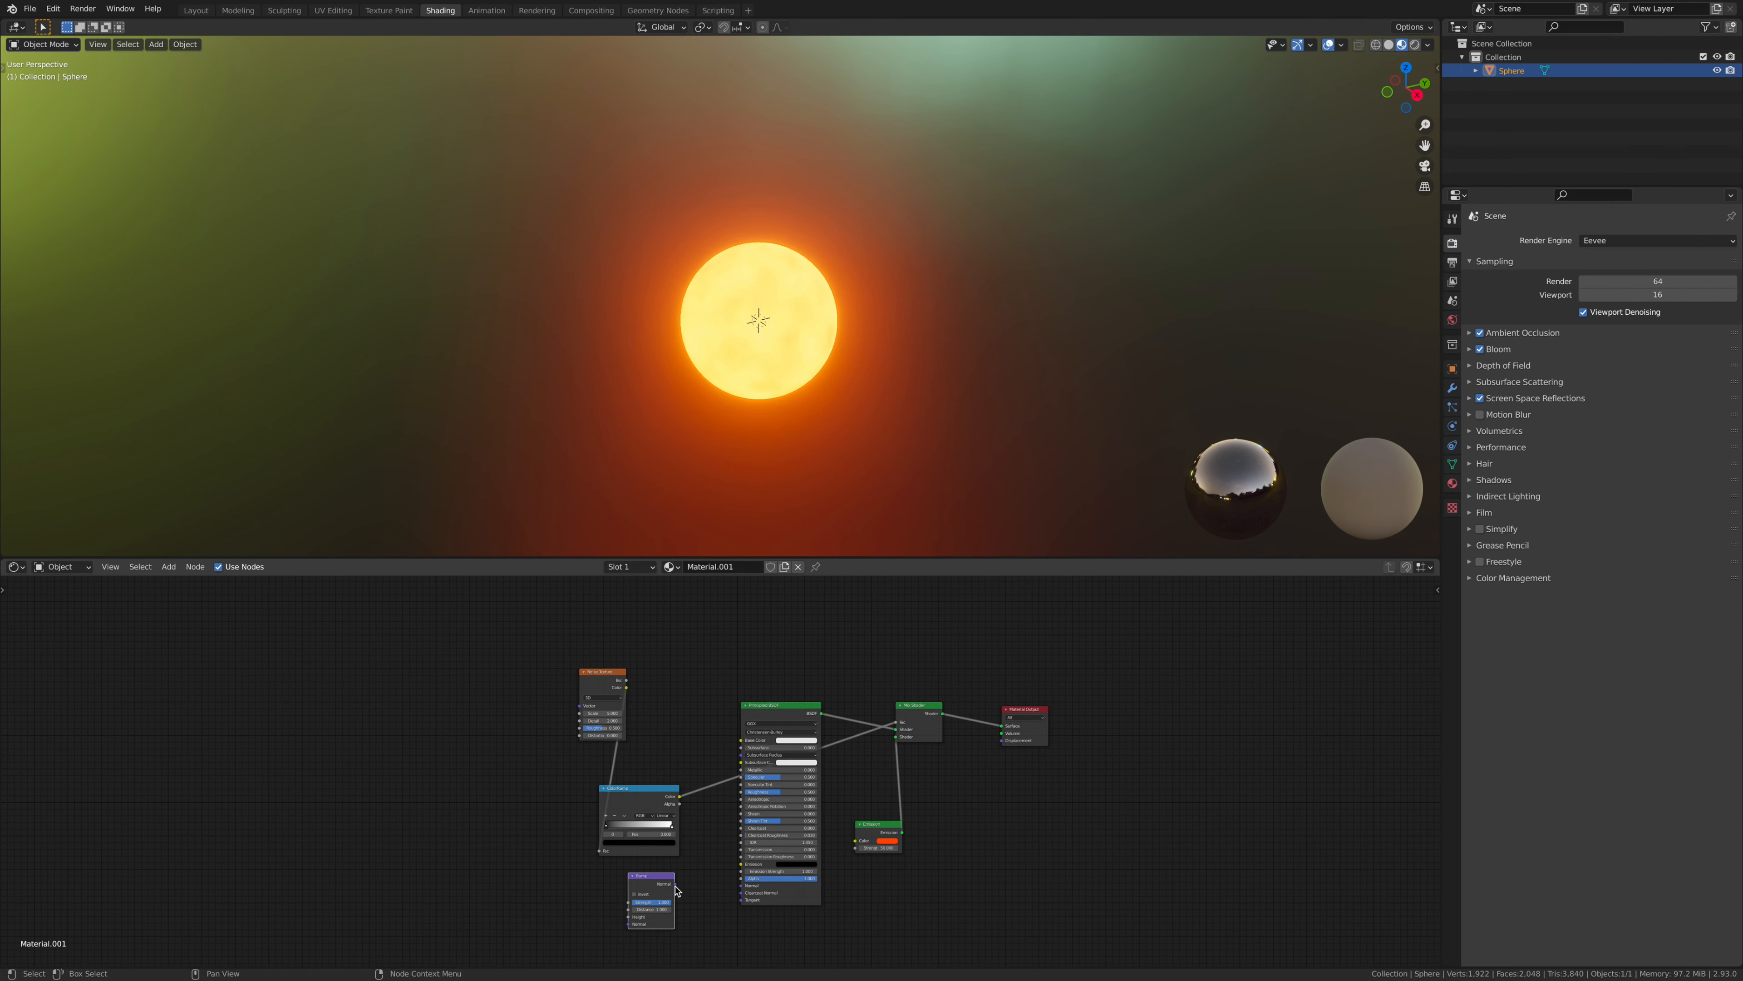
left_click_drag(676, 884, 743, 889)
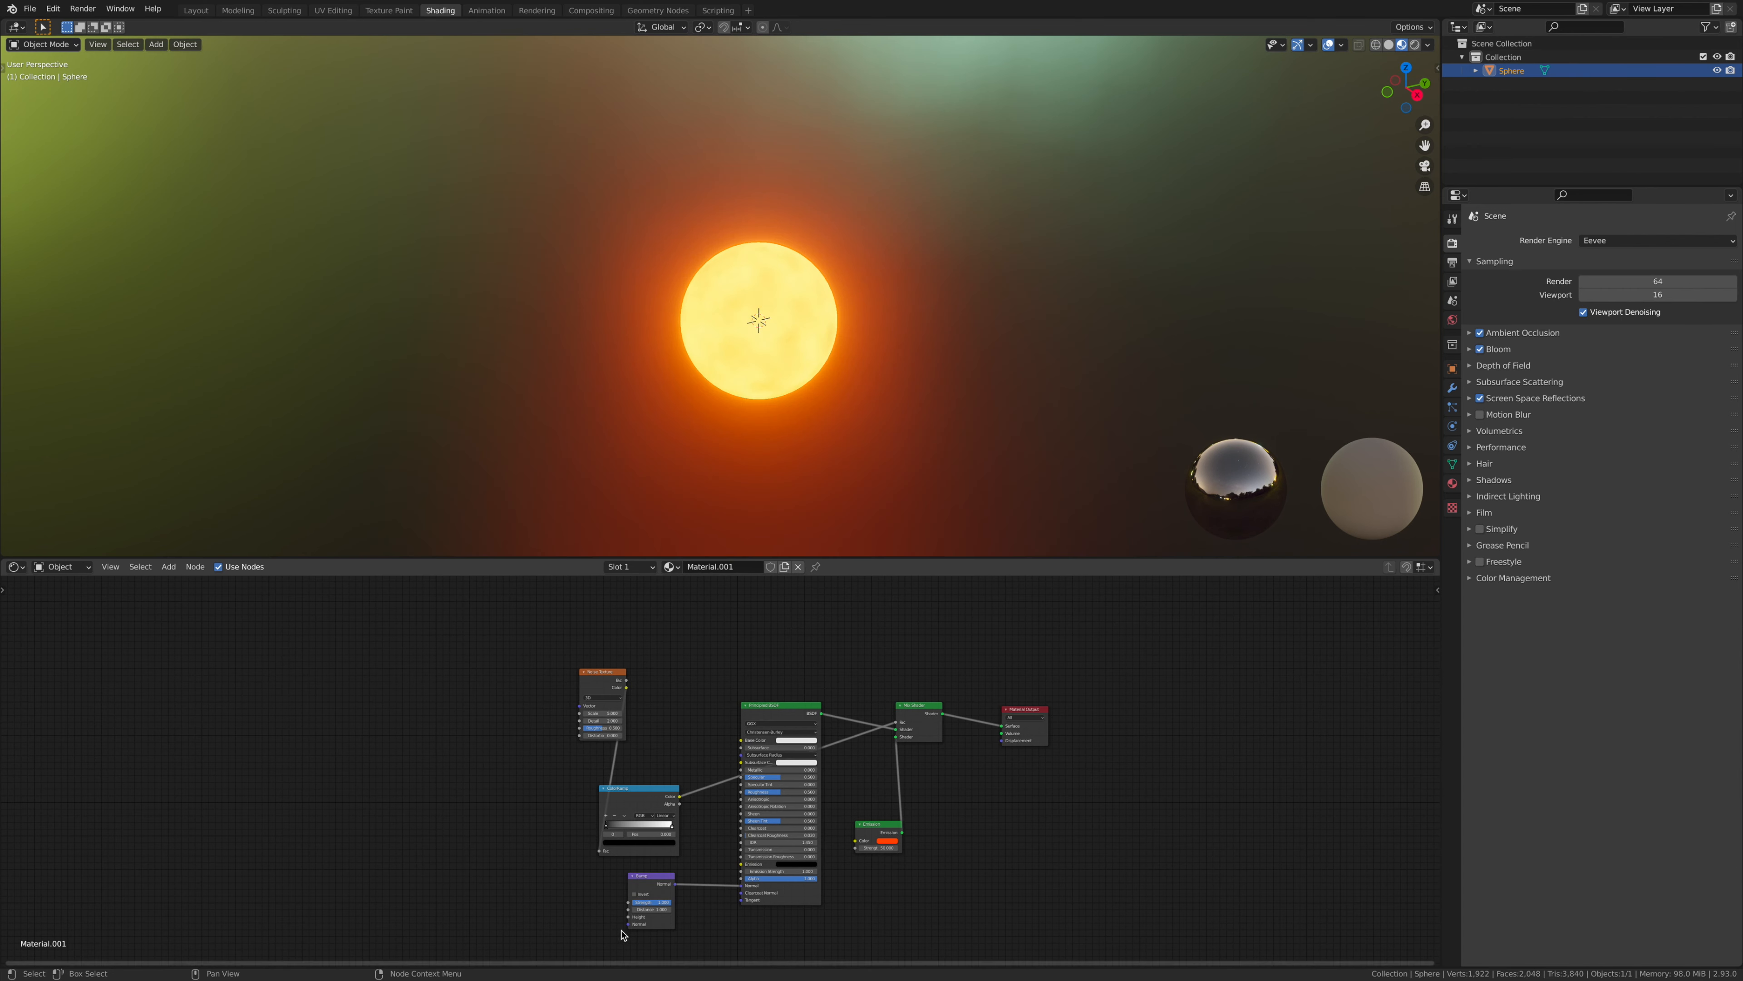
left_click_drag(628, 916, 626, 681)
Step: Duplicate the Noise Texture node and connect the copy's Color output to the original Noise Texture's Vector input
scroll(778, 304, "up", 4)
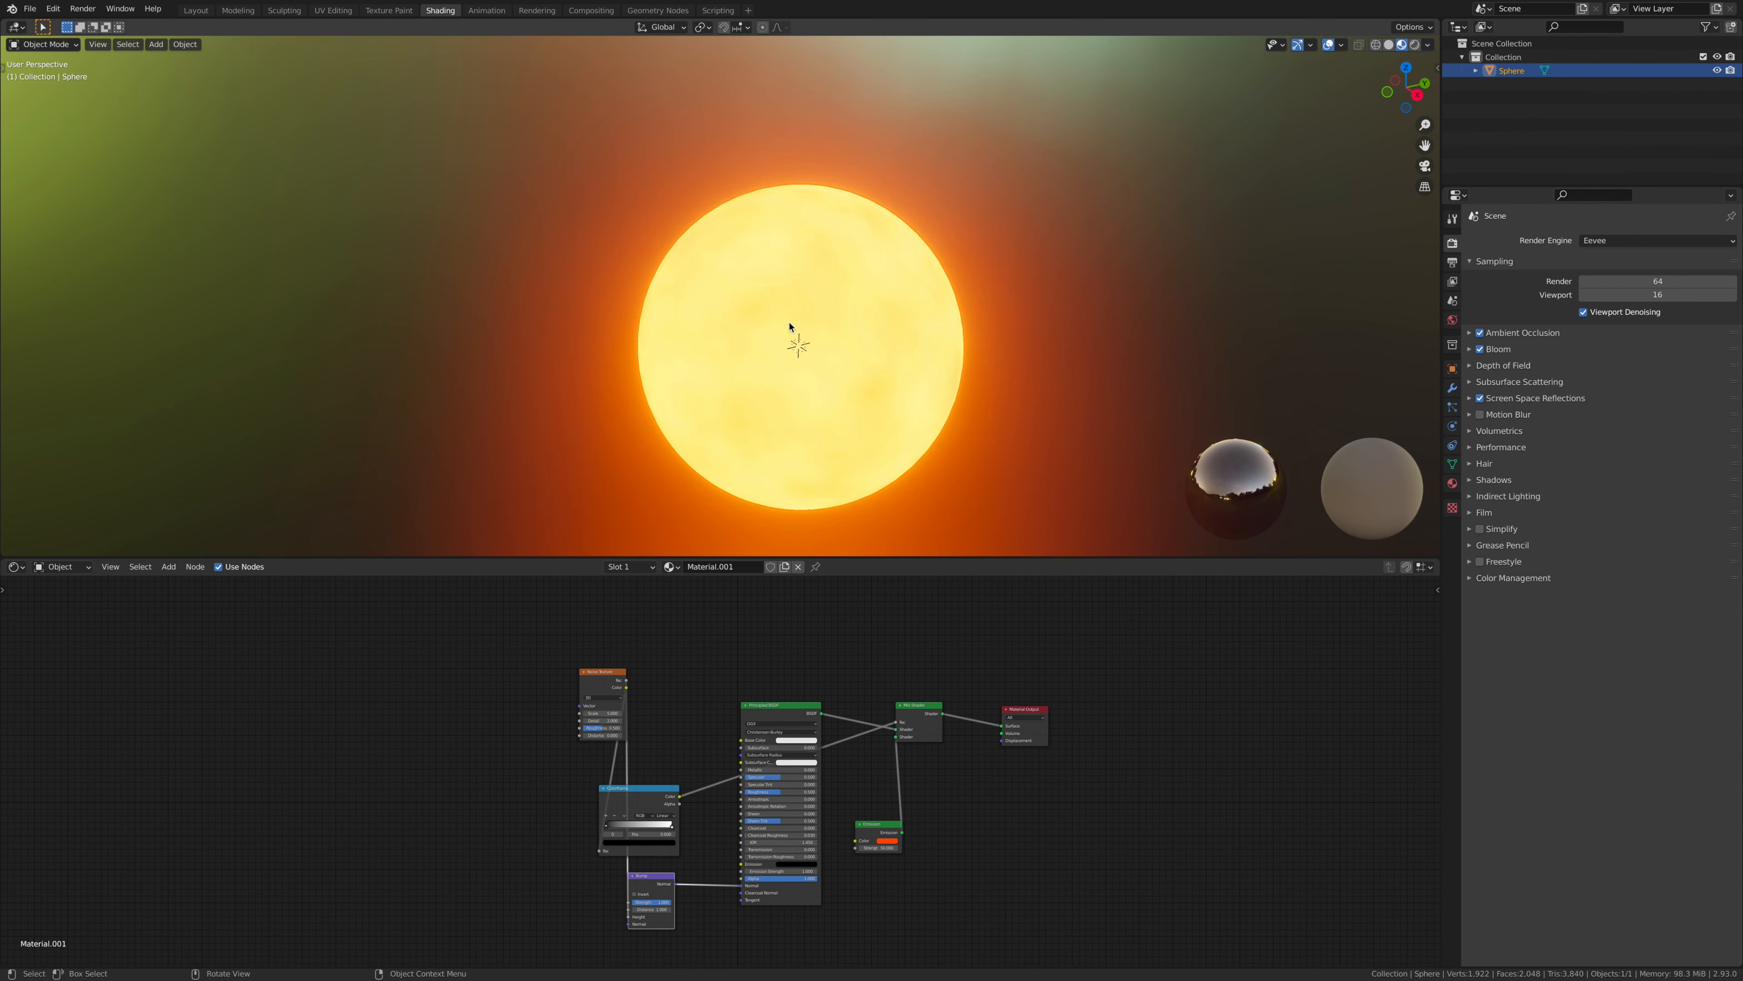
mouse_move(848, 358)
middle_mouse_down()
mouse_move(763, 338)
mouse_move(778, 319)
mouse_move(837, 335)
middle_mouse_up()
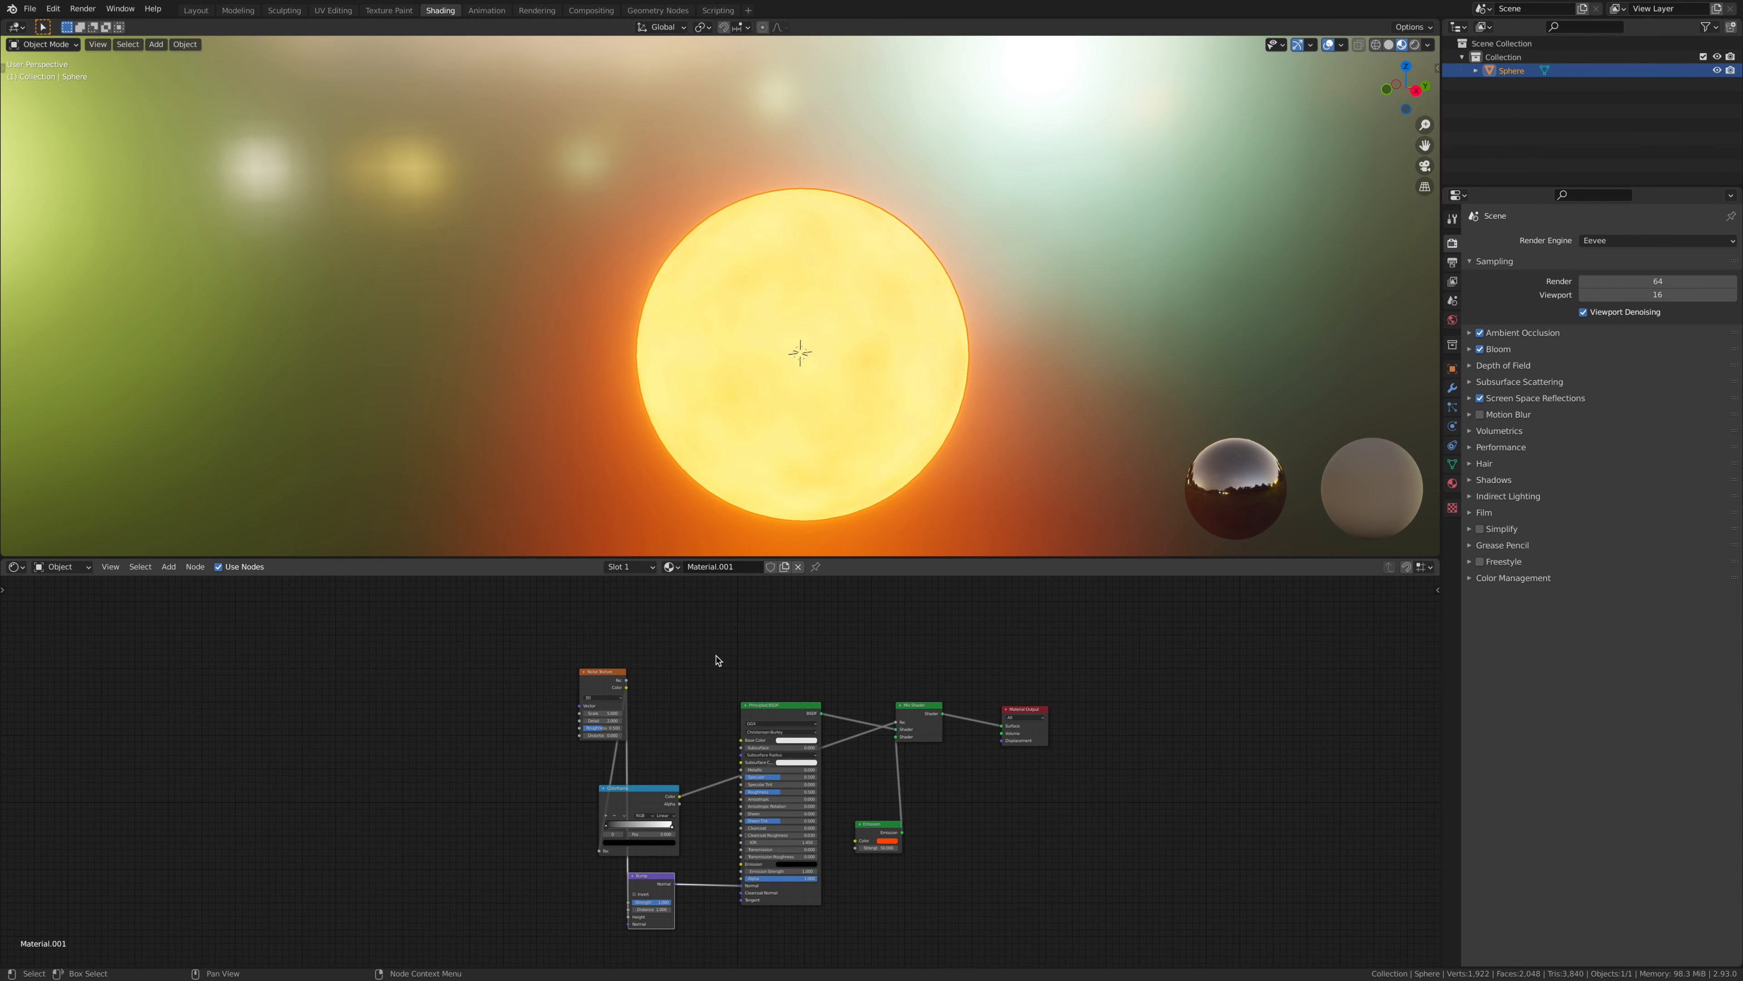
scroll(689, 720, "down", 1)
middle_click_drag(707, 718, 904, 649)
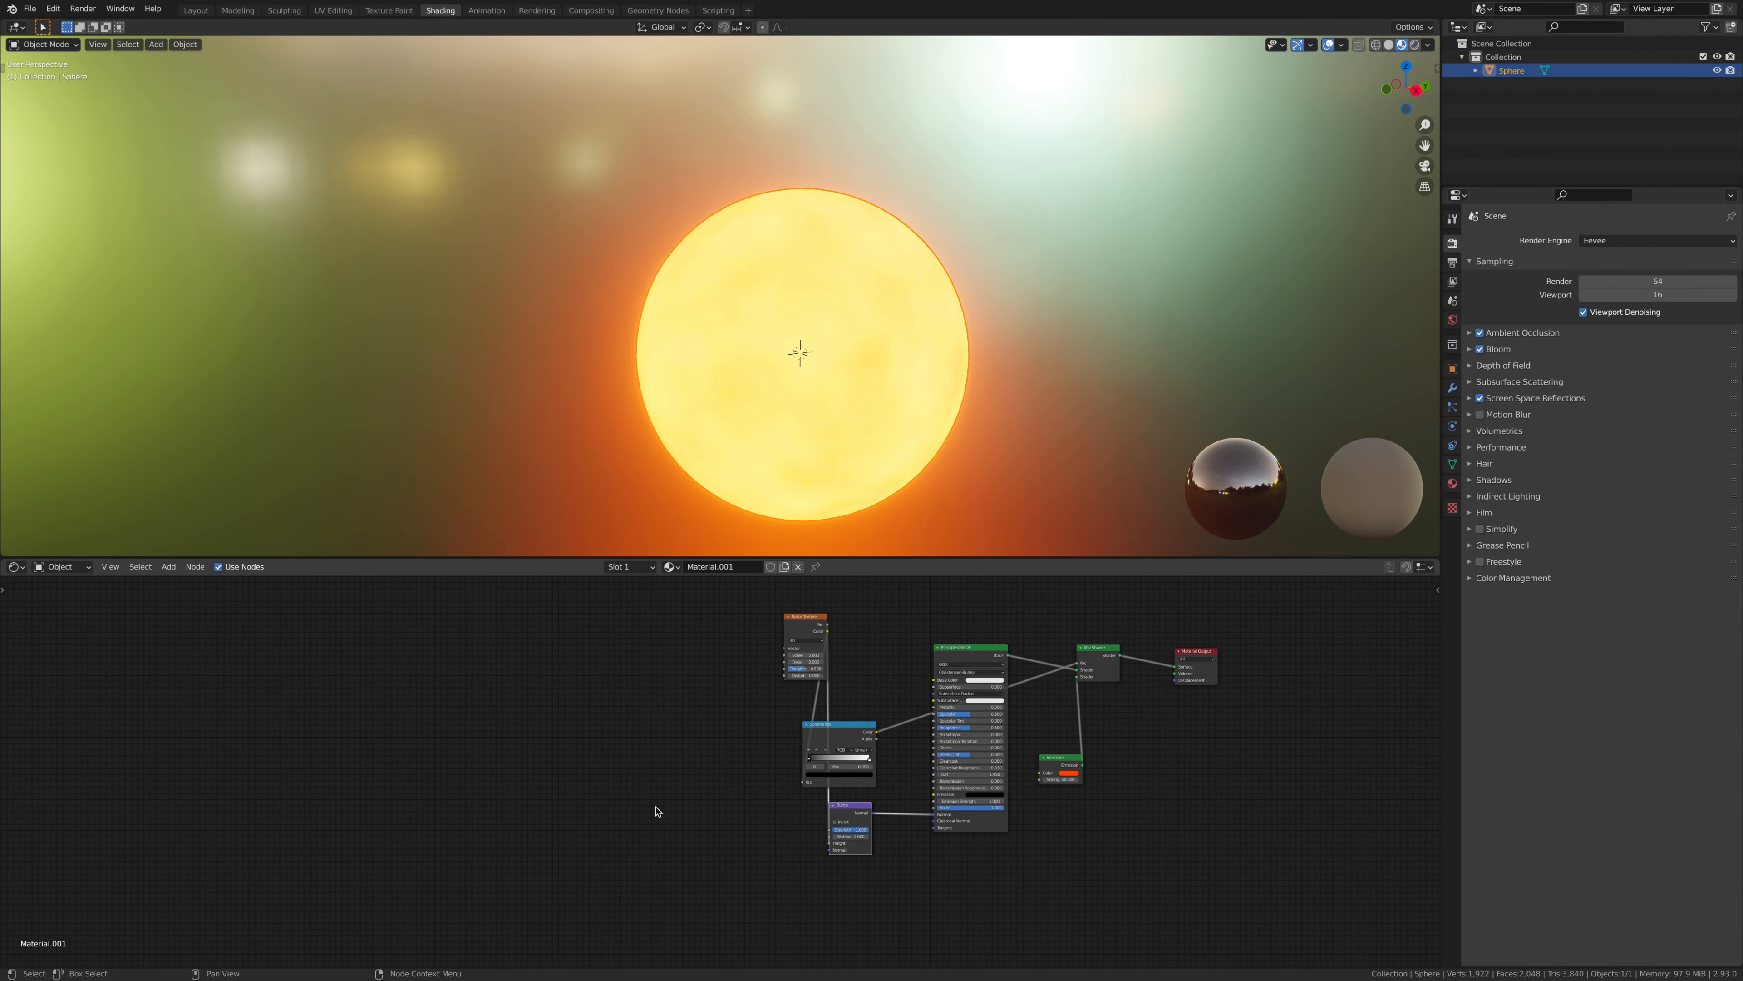
key("shift+d")
left_click(713, 629)
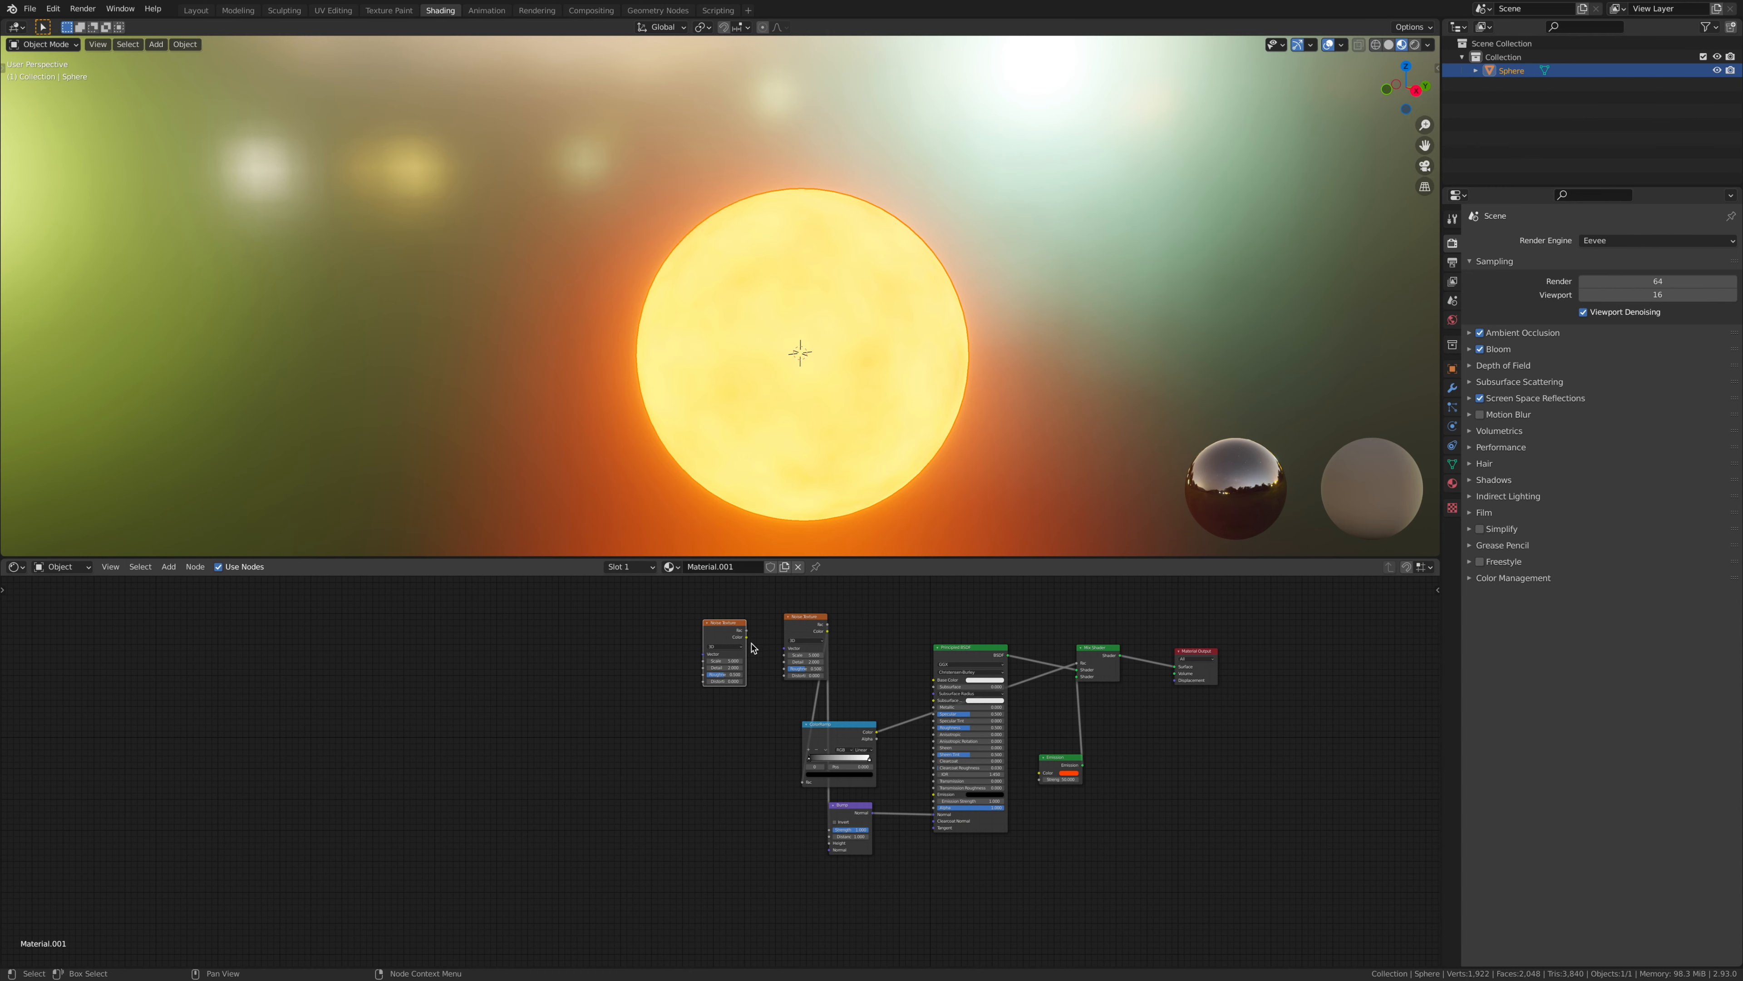
left_click_drag(747, 637, 789, 653)
Step: Feed Object texture coordinates through a Mapping node into the duplicated Noise Texture, and move the ColorRamp's black stop to about the middle
key("ctrl+t")
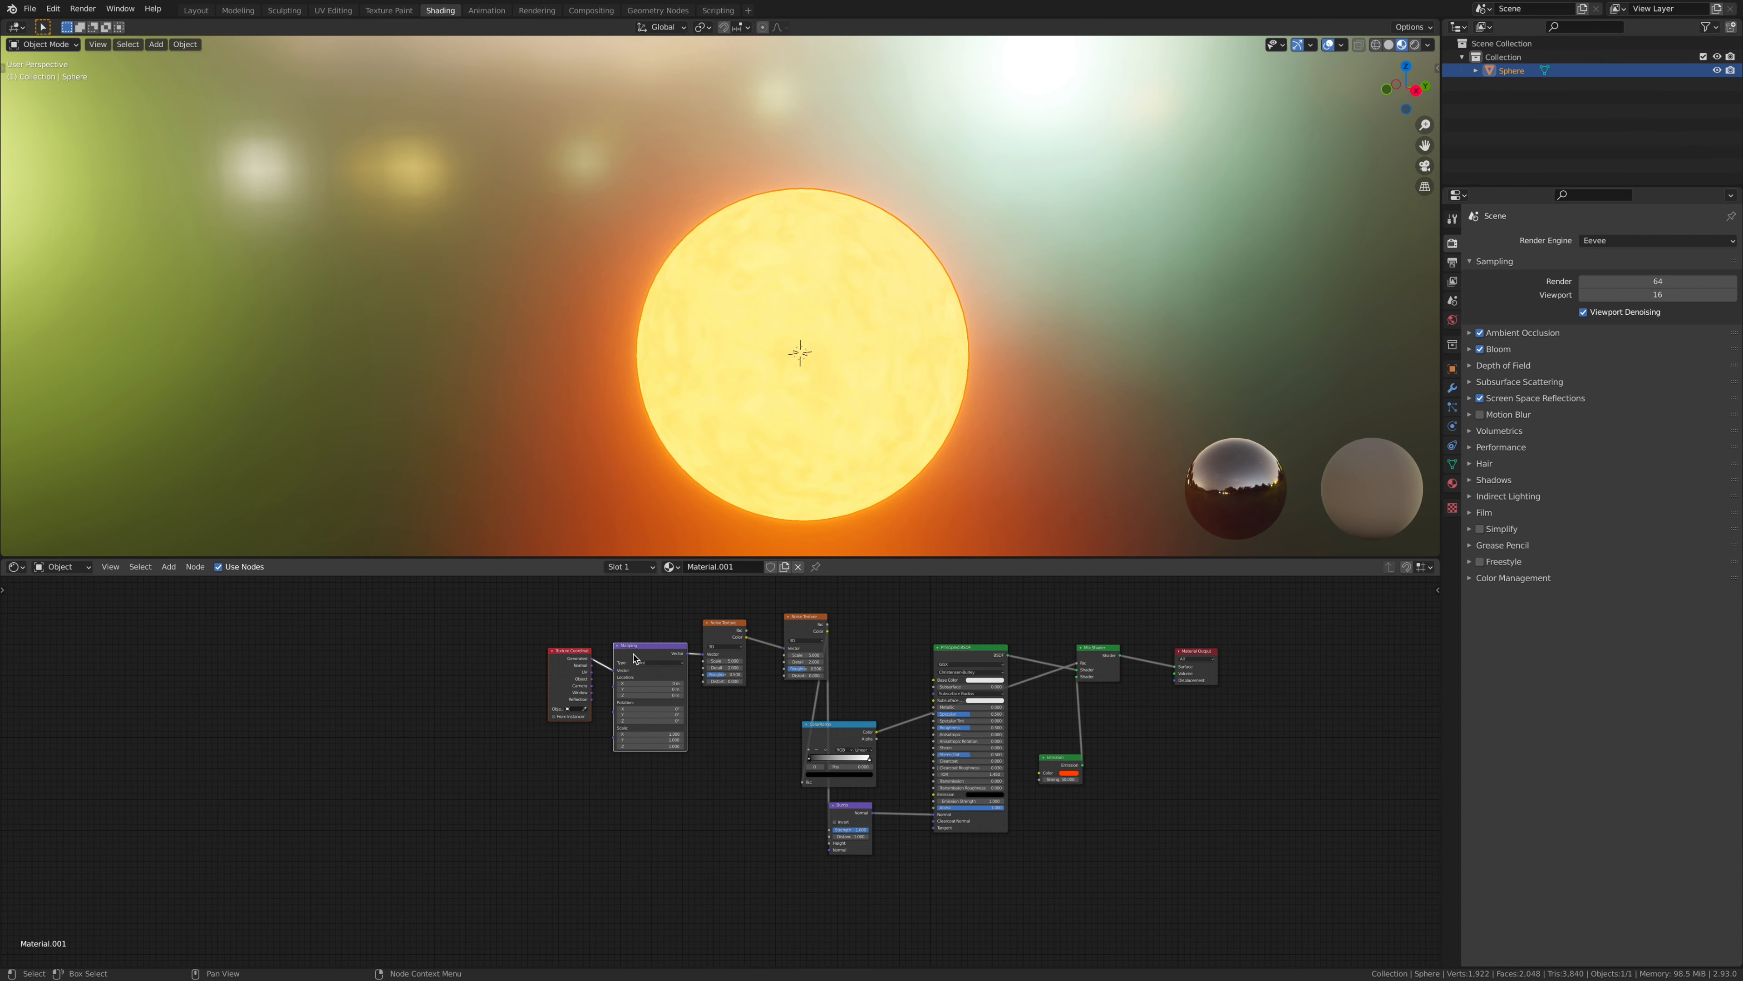
scroll(673, 623, "up", 1)
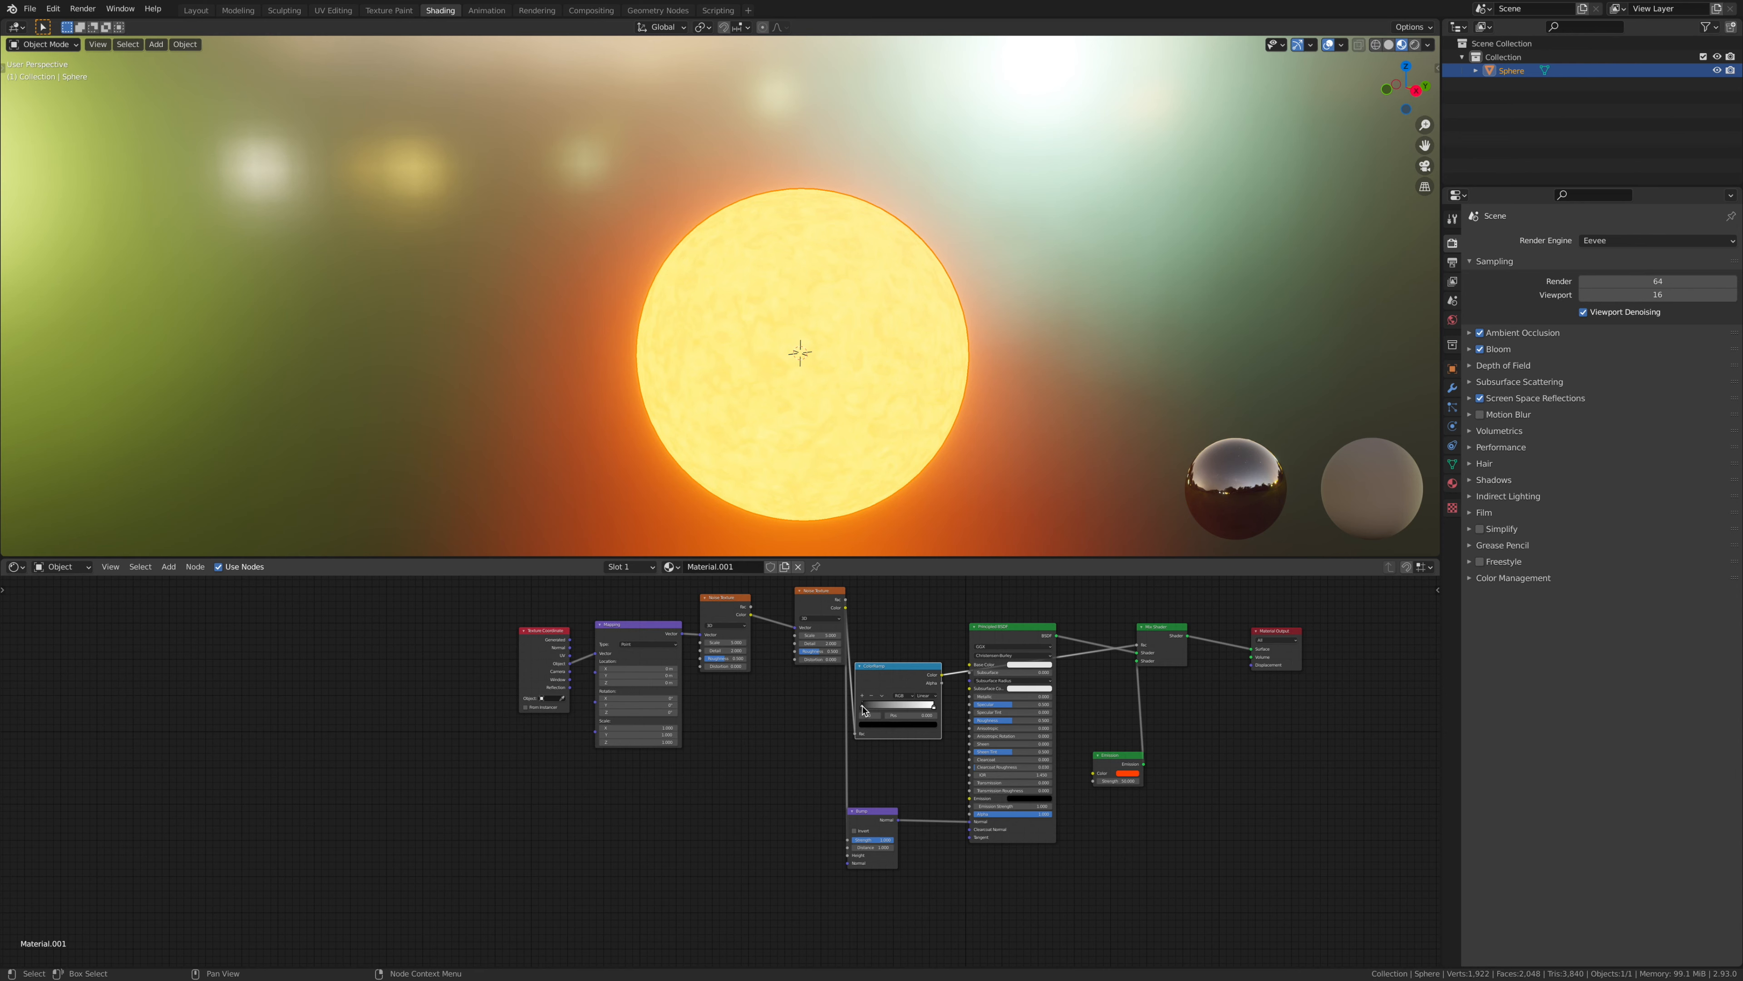
left_click_drag(864, 710, 906, 713)
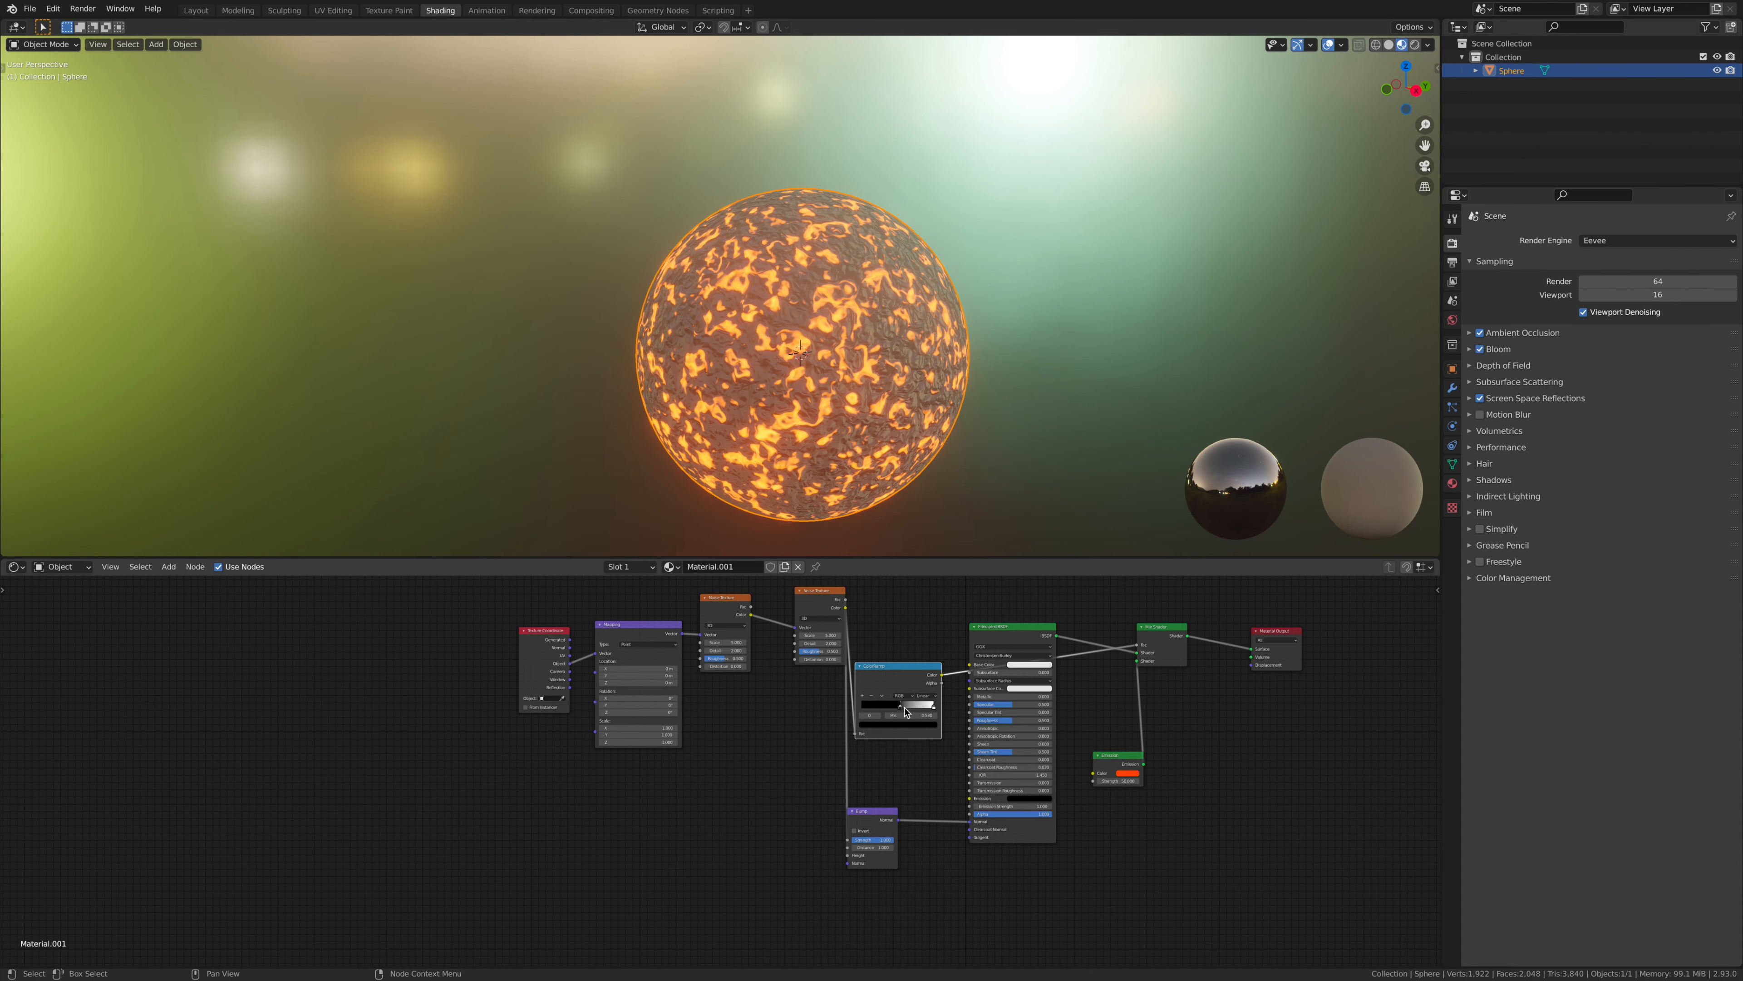
Step: Set the original Noise Texture's Scale to 3.6, Detail to 16 and Distortion to 1
scroll(841, 746, "up", 1)
left_click(814, 708)
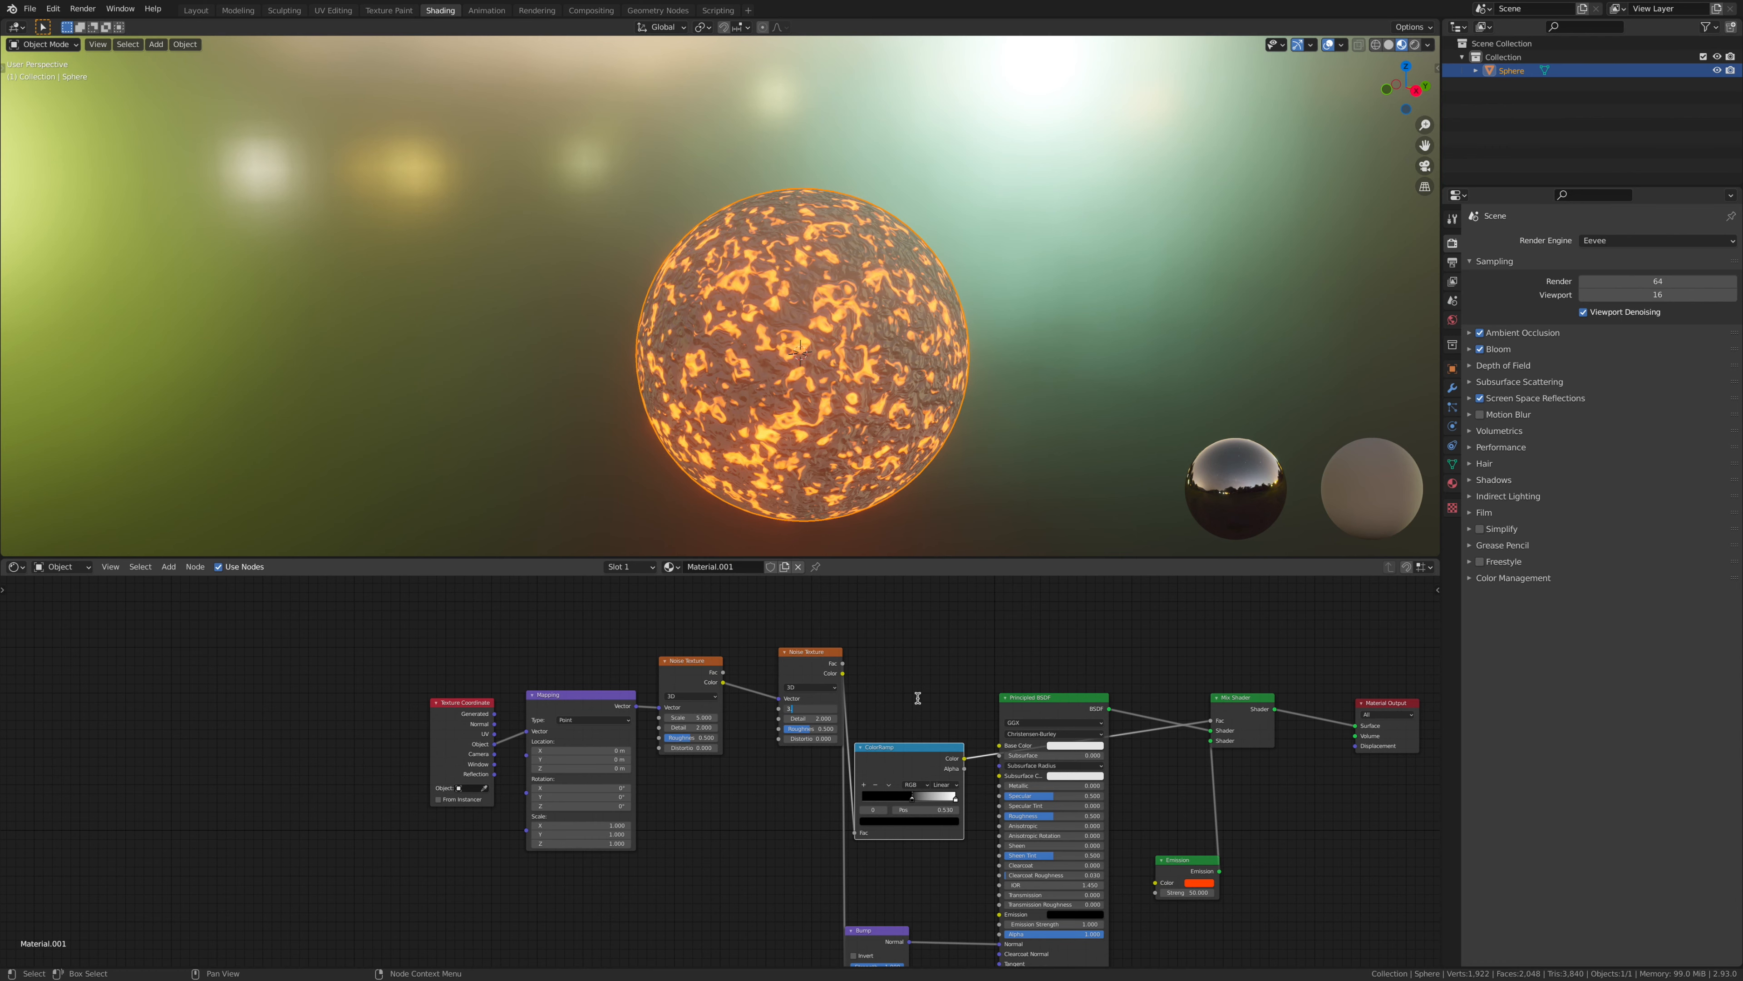
type("3.6")
key("Tab")
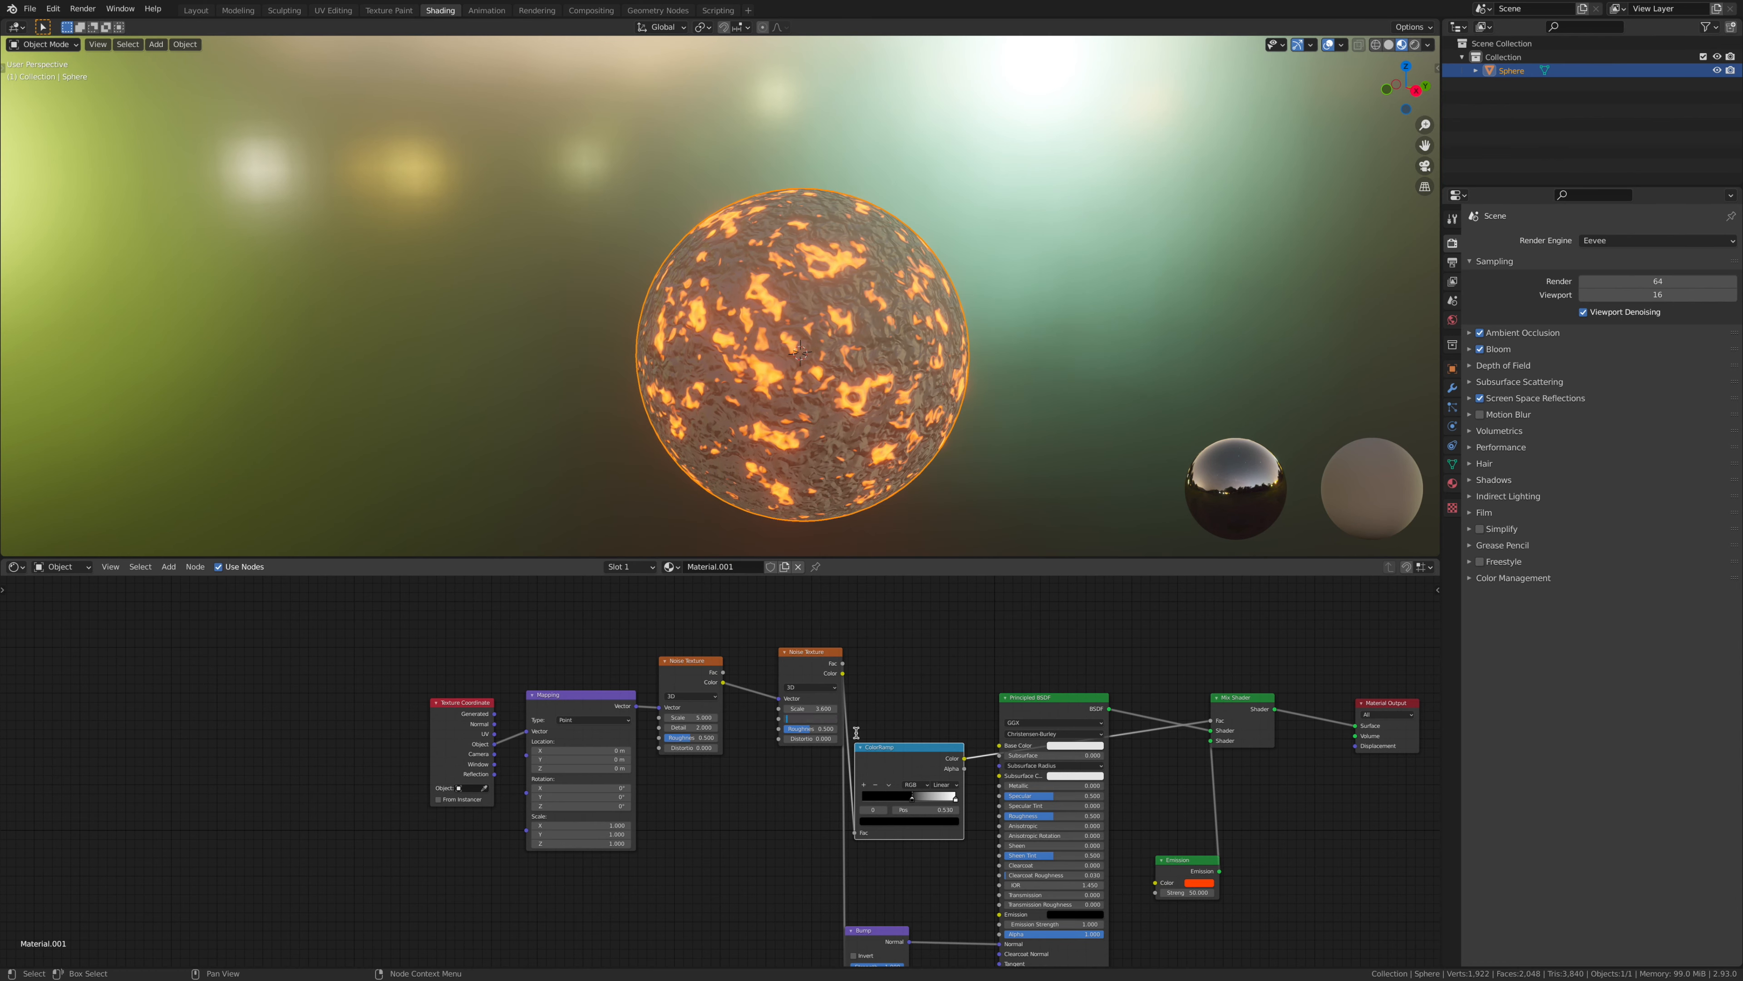
type("16")
key("Return")
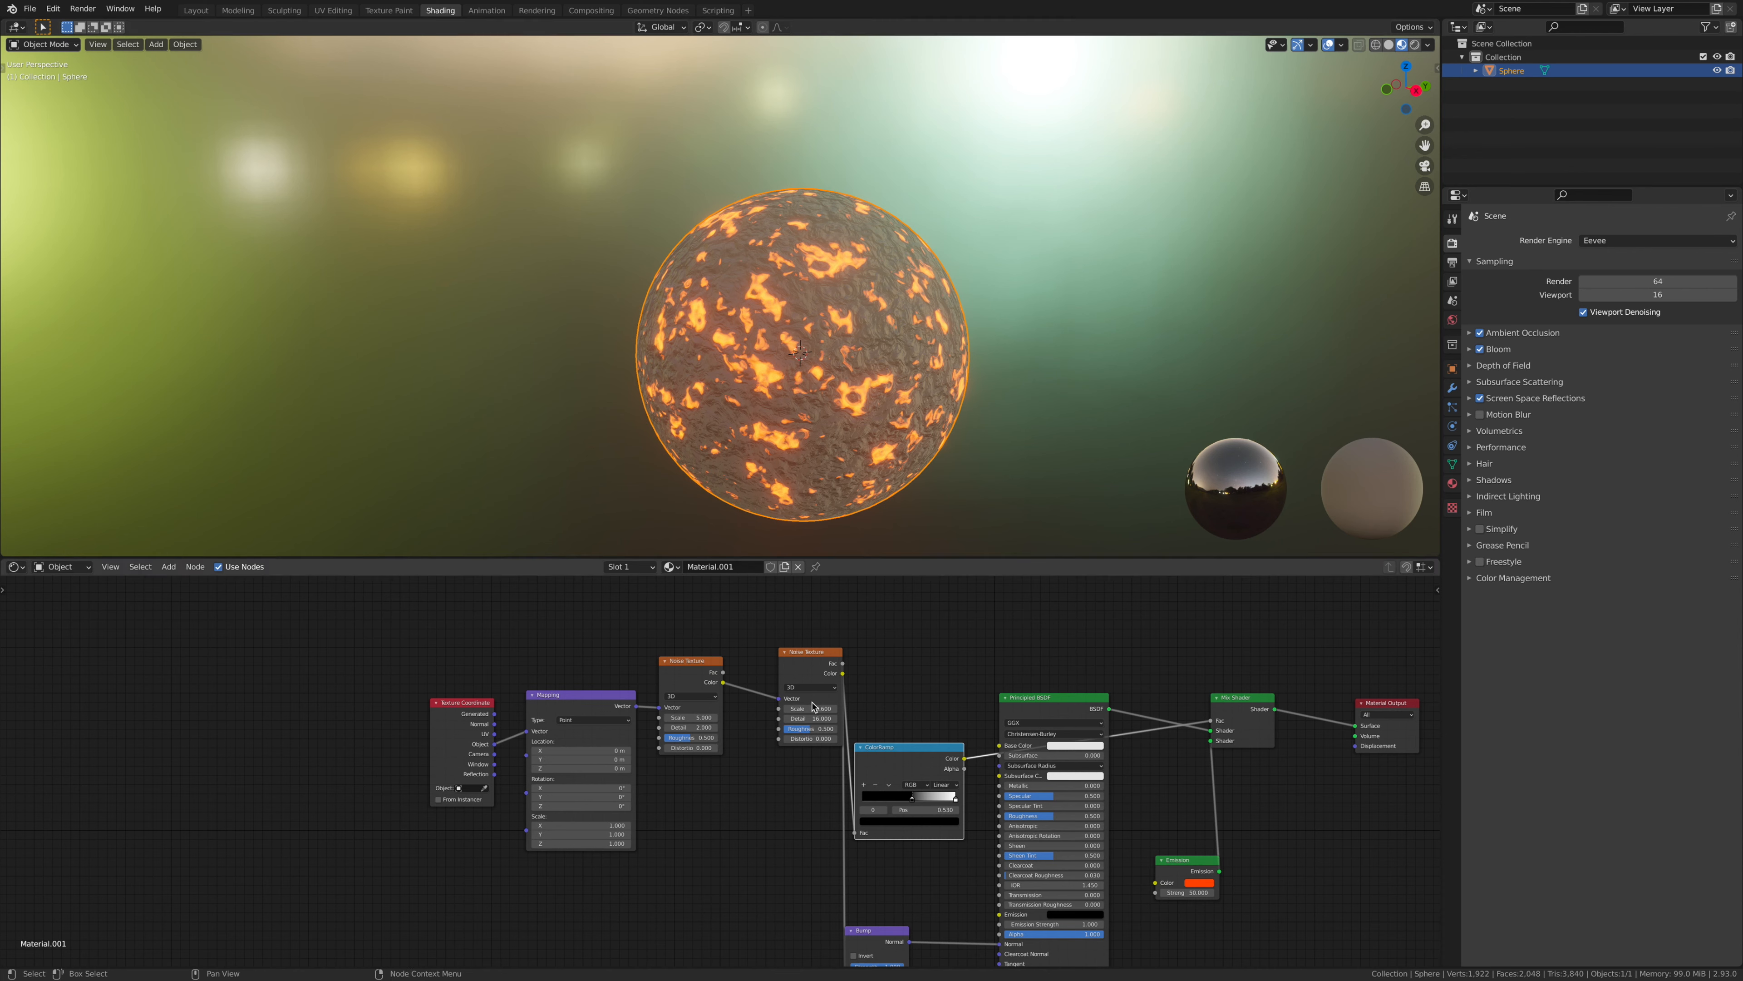
left_click(813, 738)
type("0.0")
key("Return")
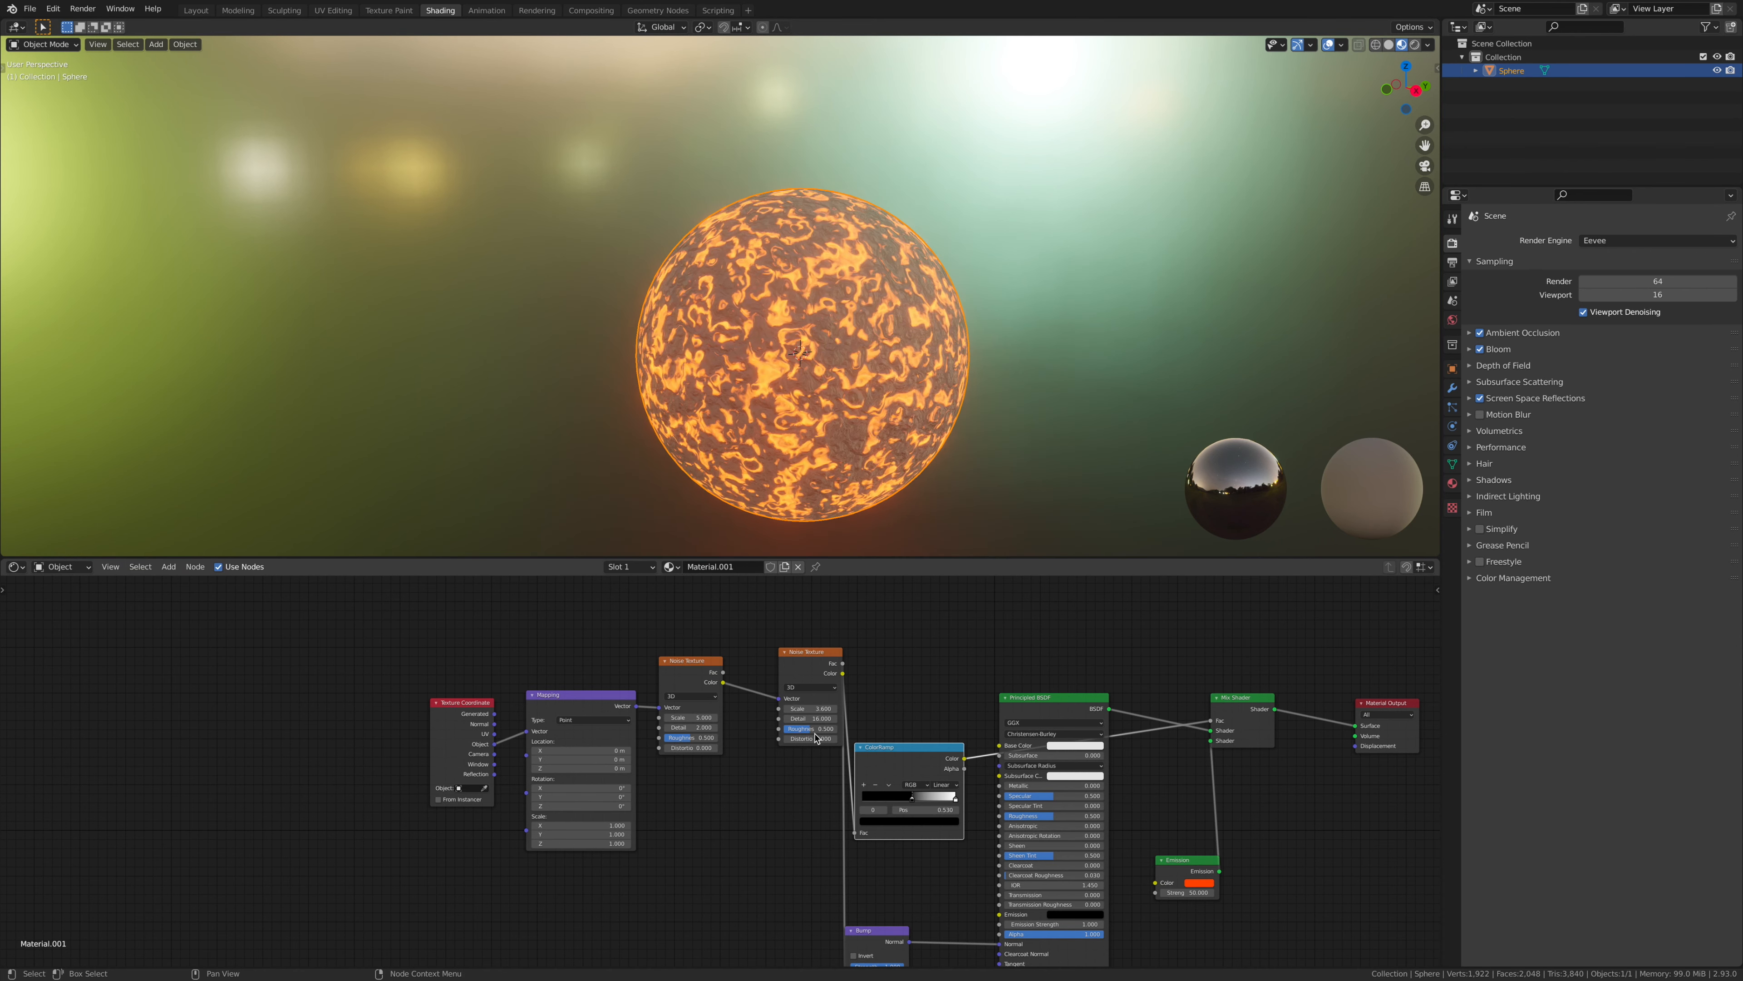
Step: Lower the Scale of the duplicated Noise Texture beside the Mapping node and set its Detail to 16
left_click(705, 718)
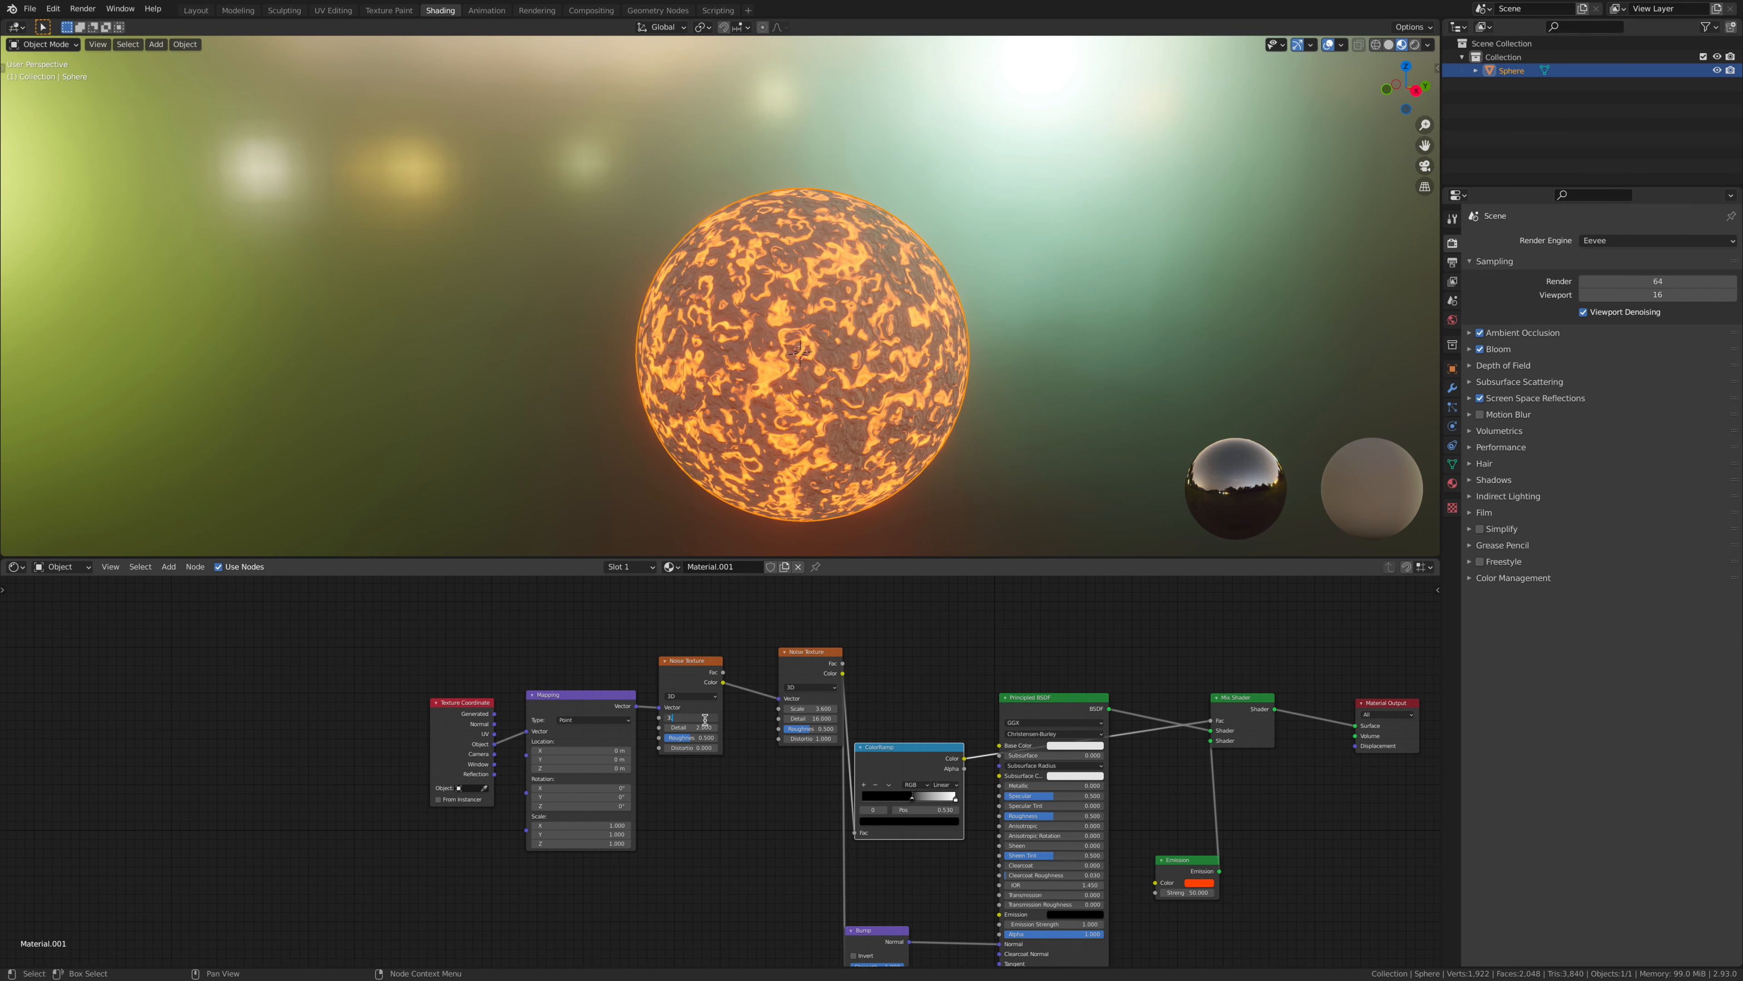
key("Return")
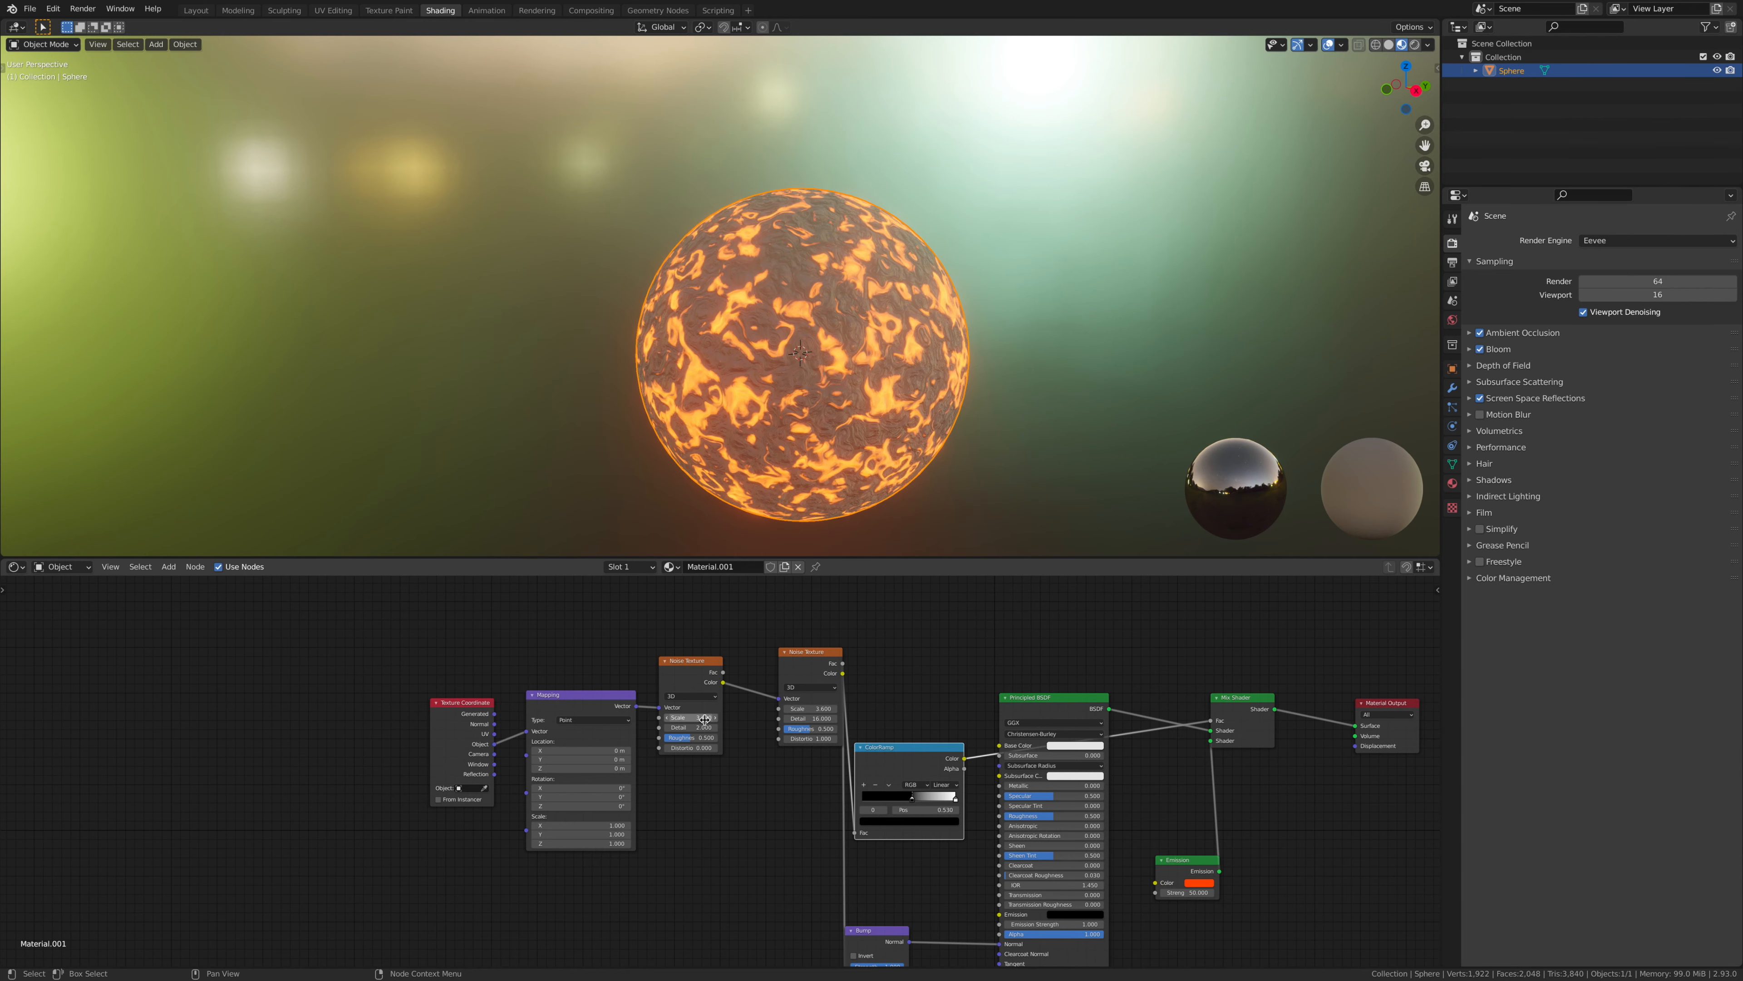
left_click(705, 727)
key("Return")
scroll(837, 335, "up", 2)
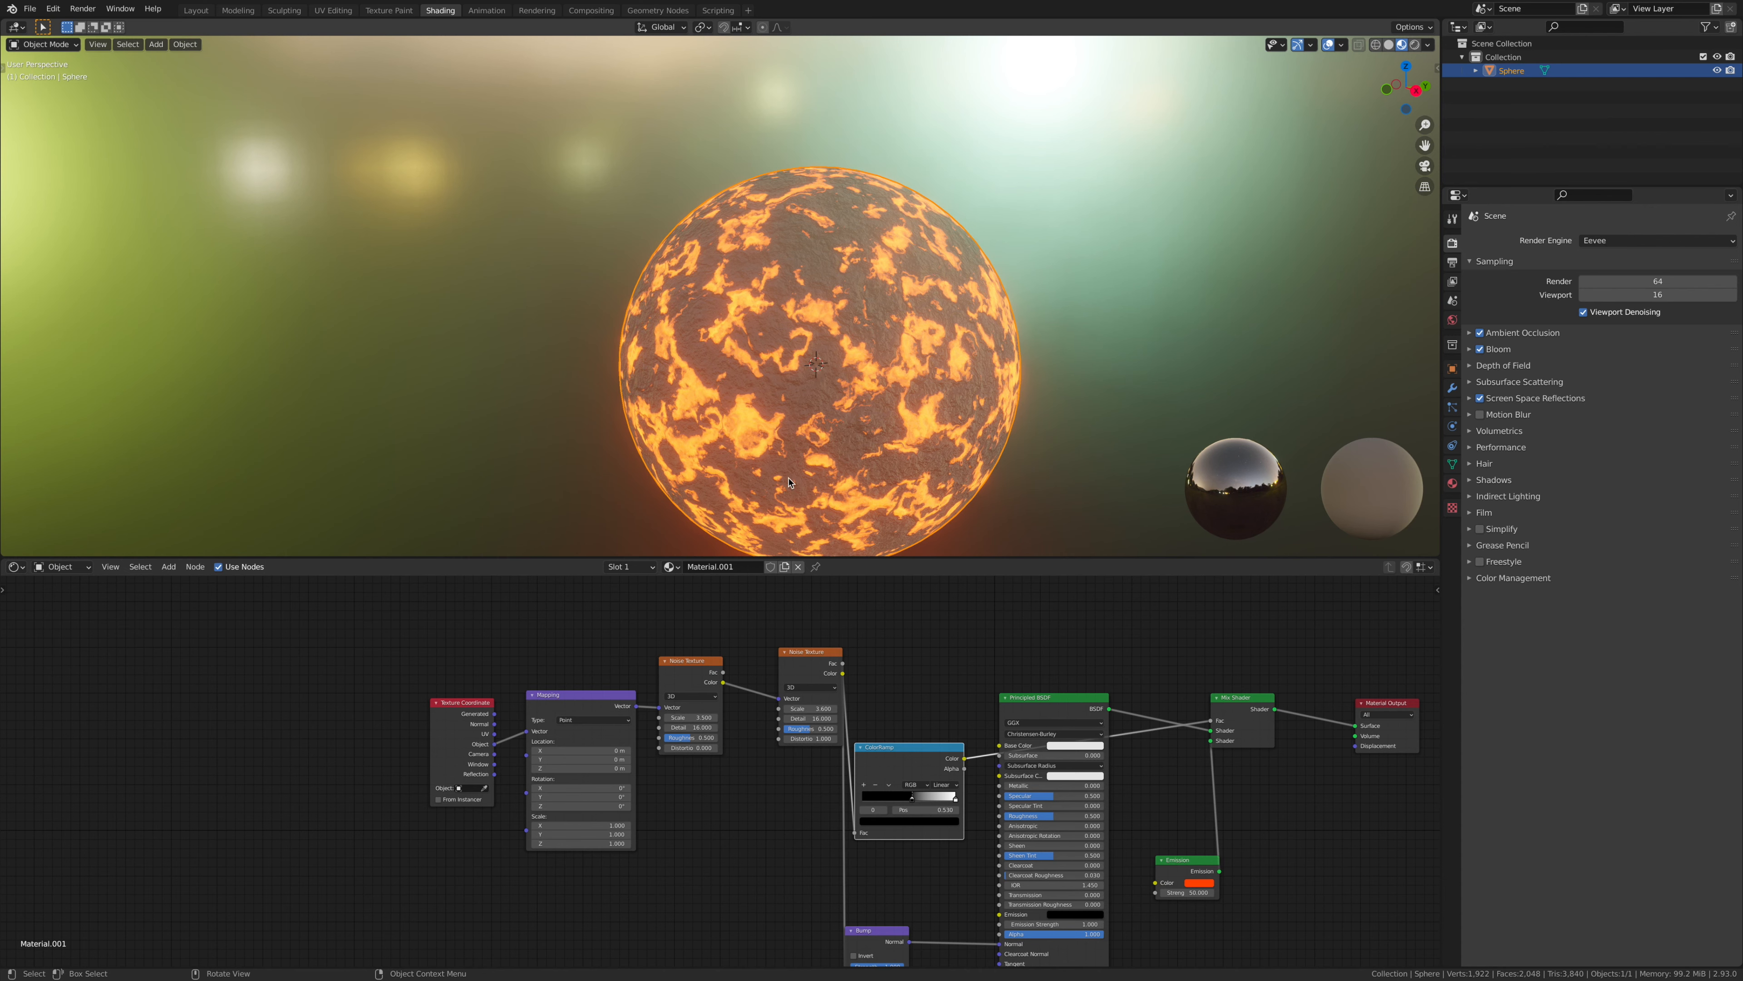
Step: Try a stronger positive Distortion on the duplicated Noise Texture
left_click(694, 747)
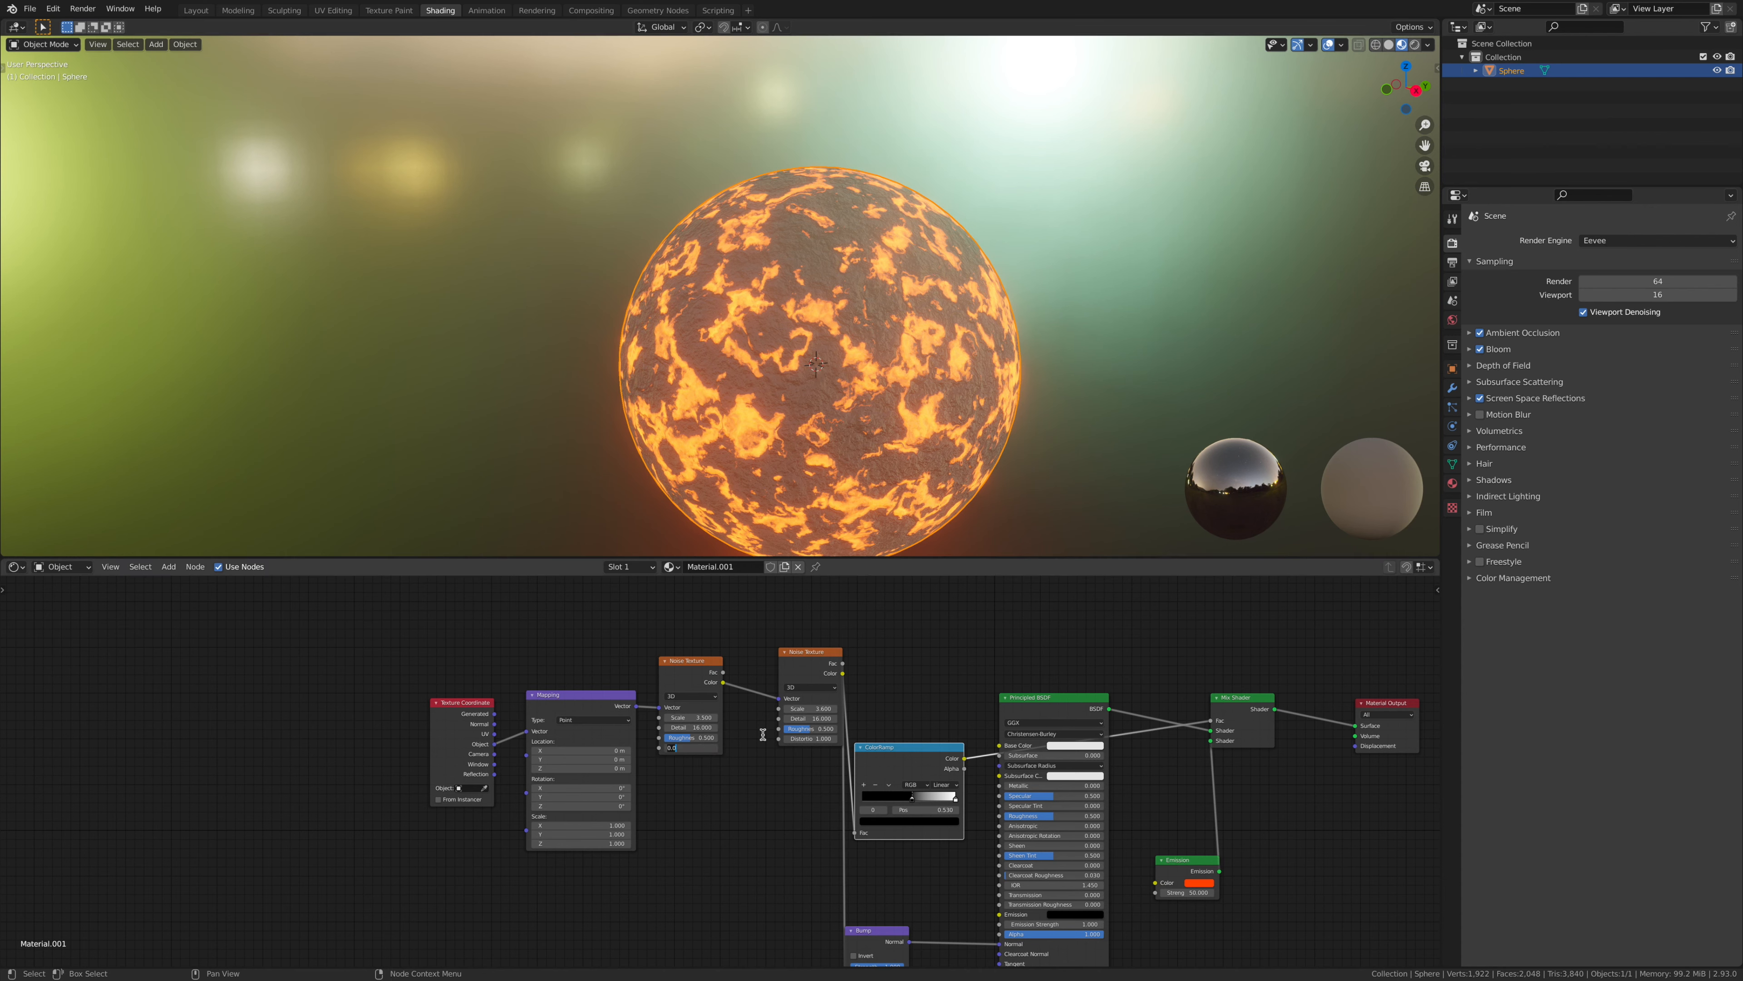
type("2")
key("Return")
scroll(748, 522, "down", 1)
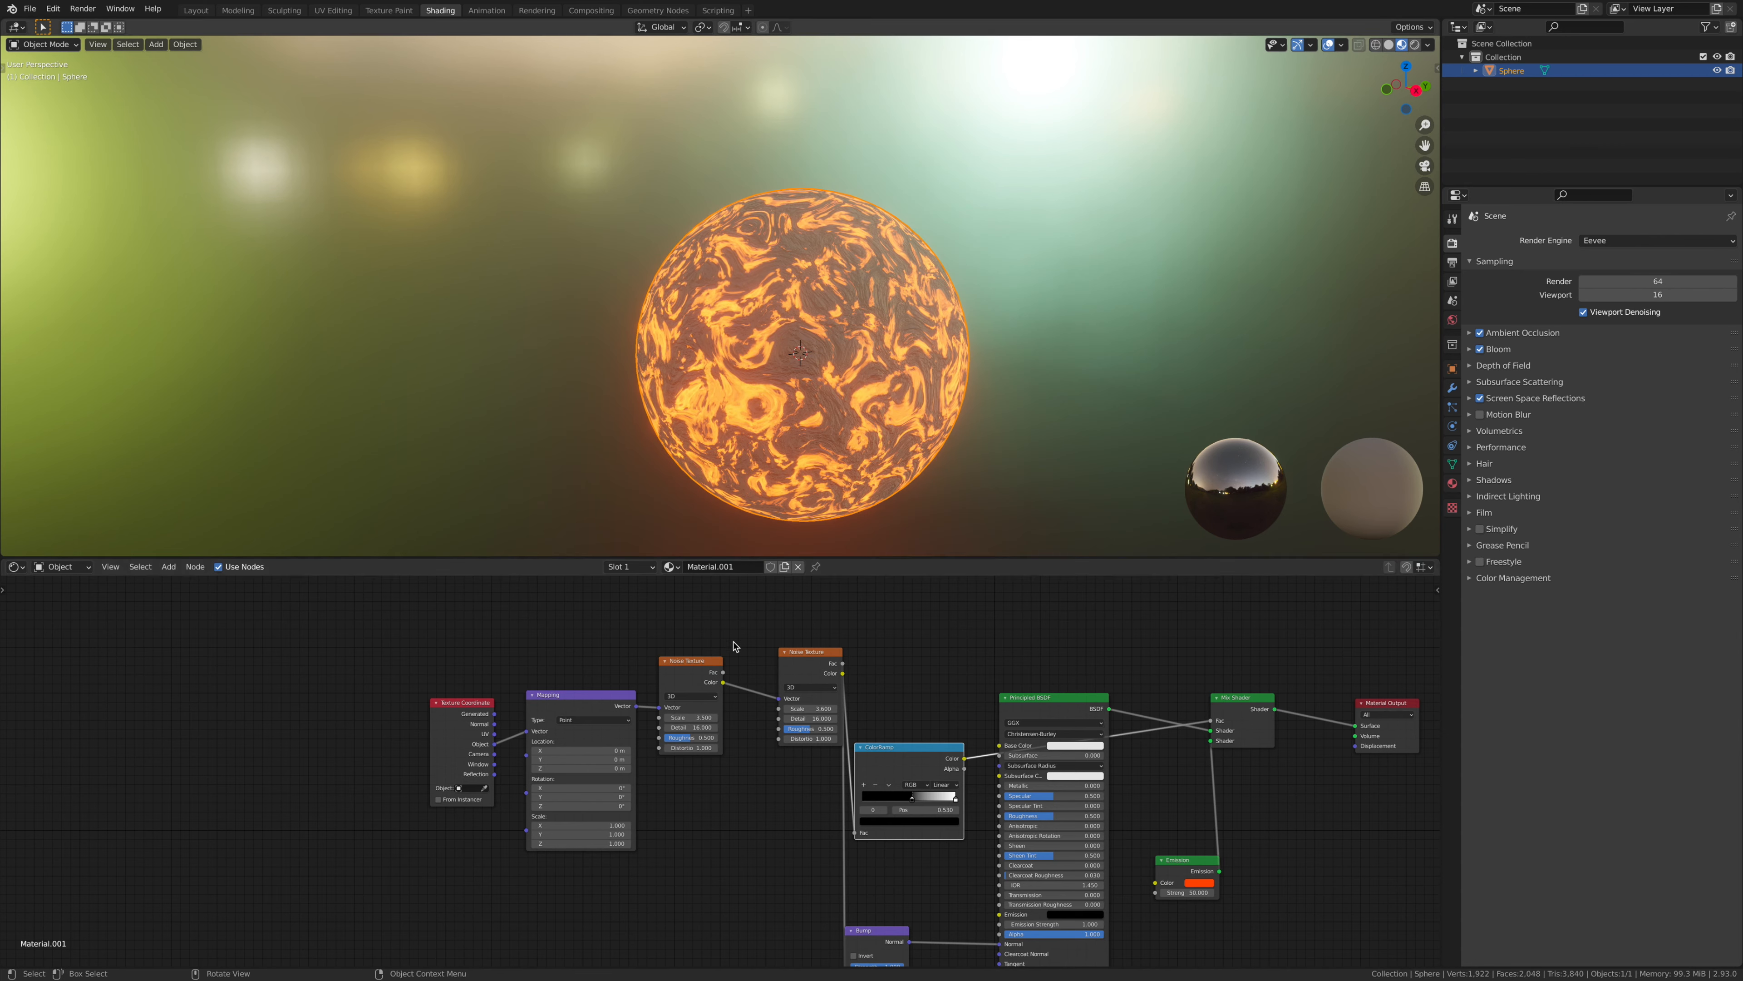
Step: Set the duplicated Noise Texture's Distortion to about -0.4 and shift the ColorRamp's black stop slightly toward the dark end
mouse_move(707, 747)
left_mouse_down("ctrl")
mouse_move(652, 747)
mouse_move(674, 748)
left_mouse_up("ctrl")
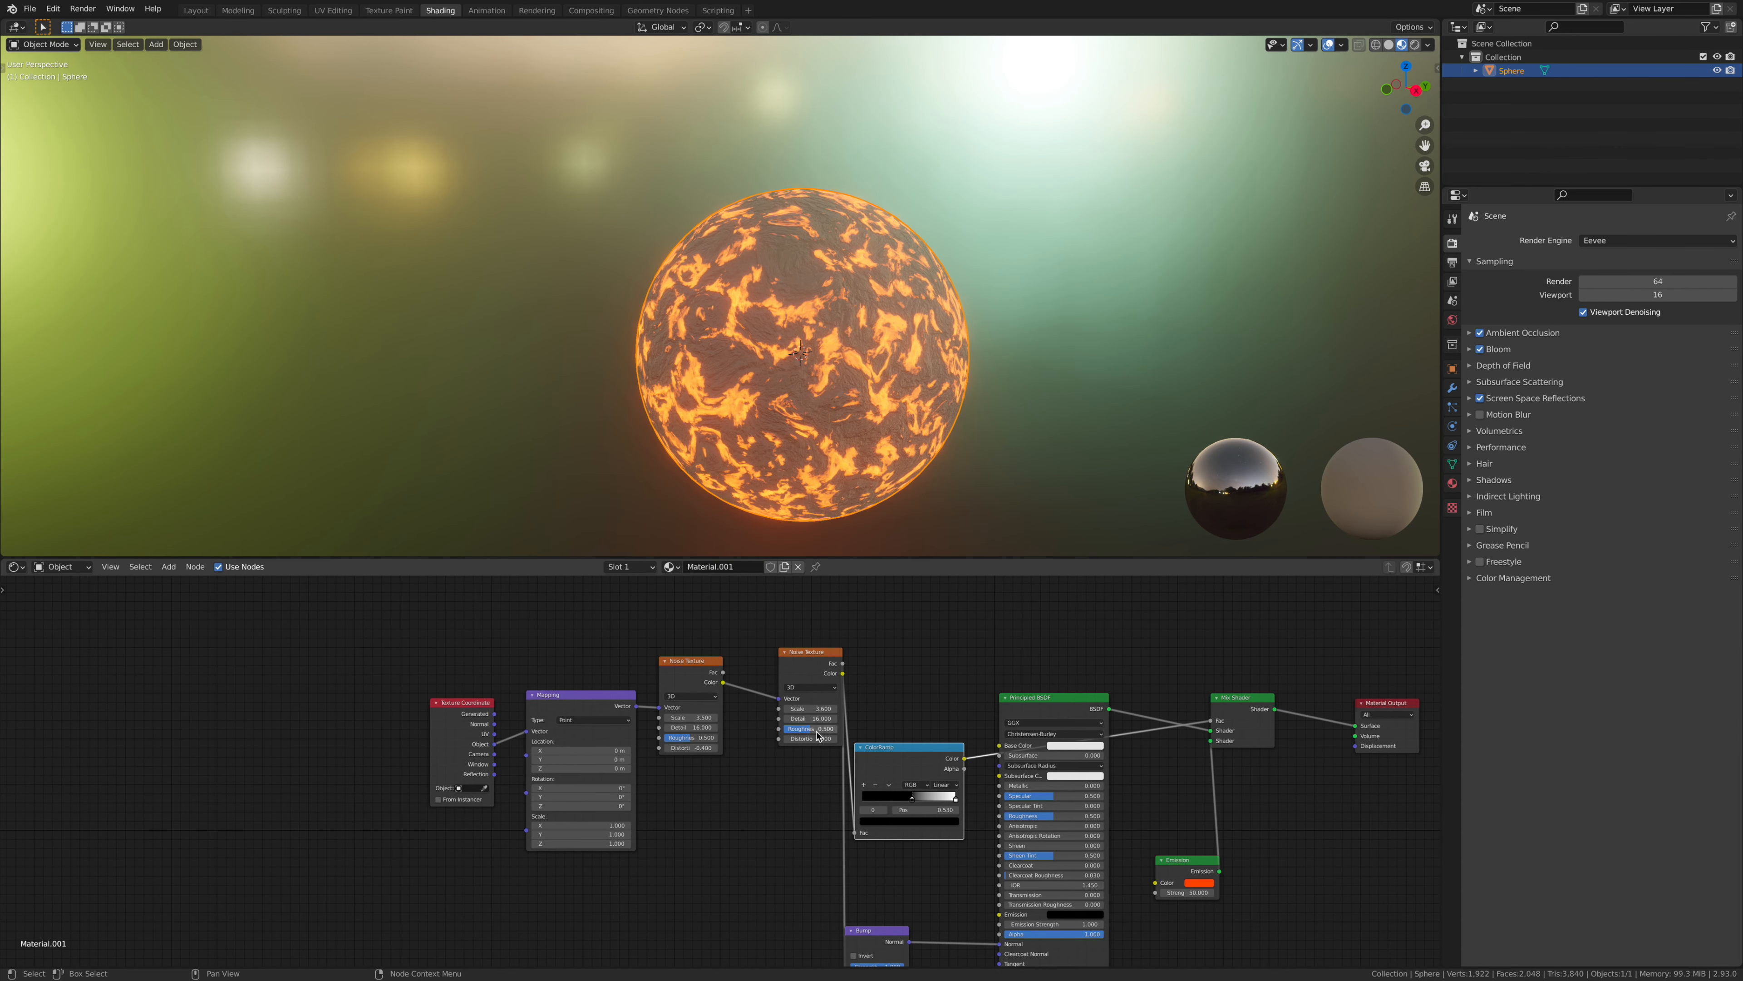
left_click_drag(912, 798, 909, 800)
middle_click_drag(798, 465, 729, 343, "shift")
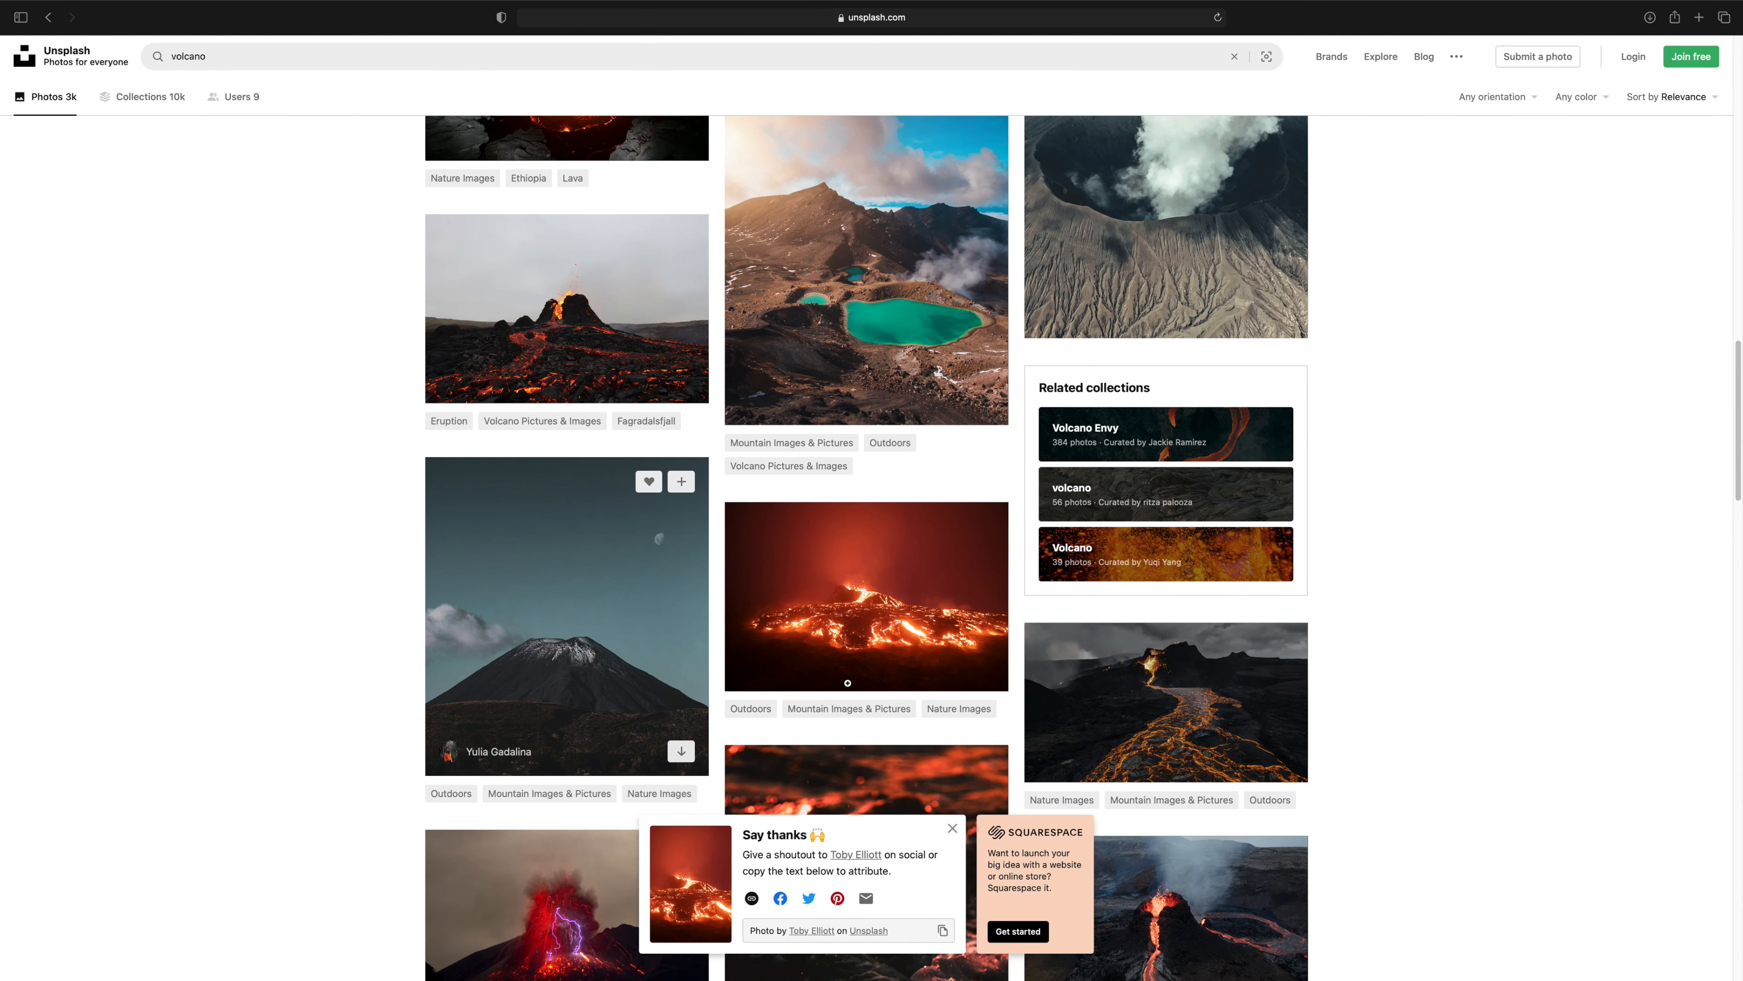
Step: Browse the volcano photo results on Unsplash for suitable images
scroll(1099, 584, "down", 5)
scroll(1101, 615, "up", 5)
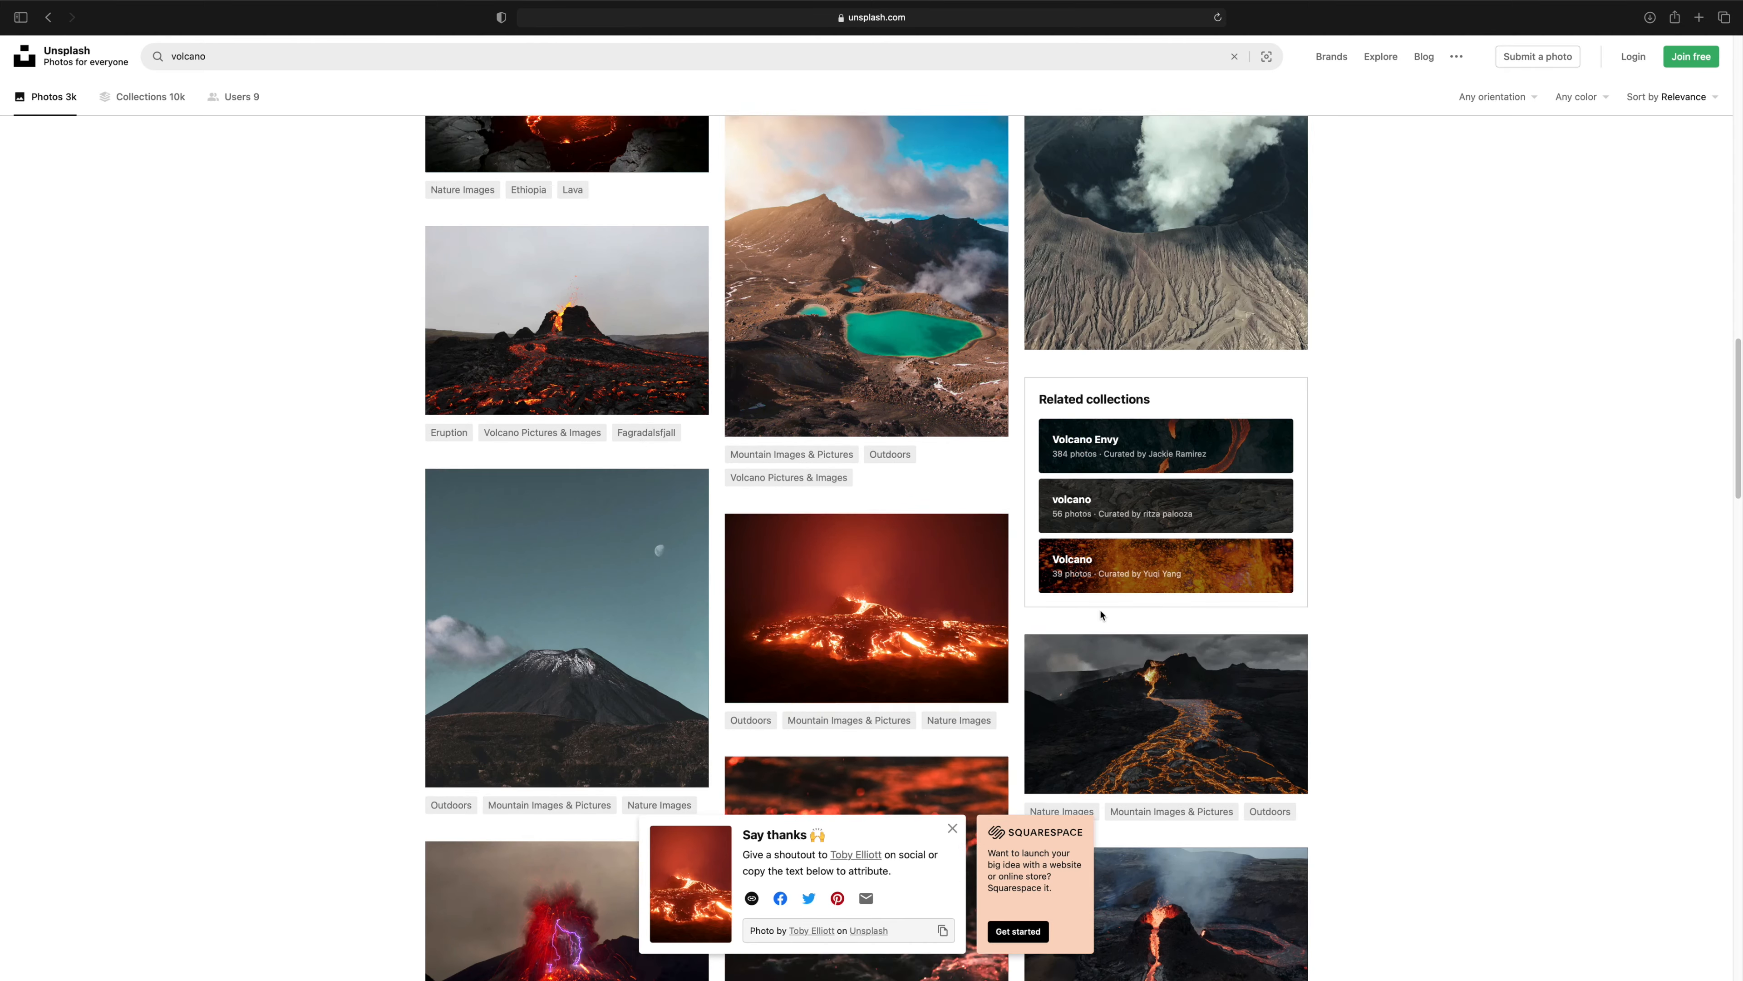
scroll(1102, 614, "down", 10)
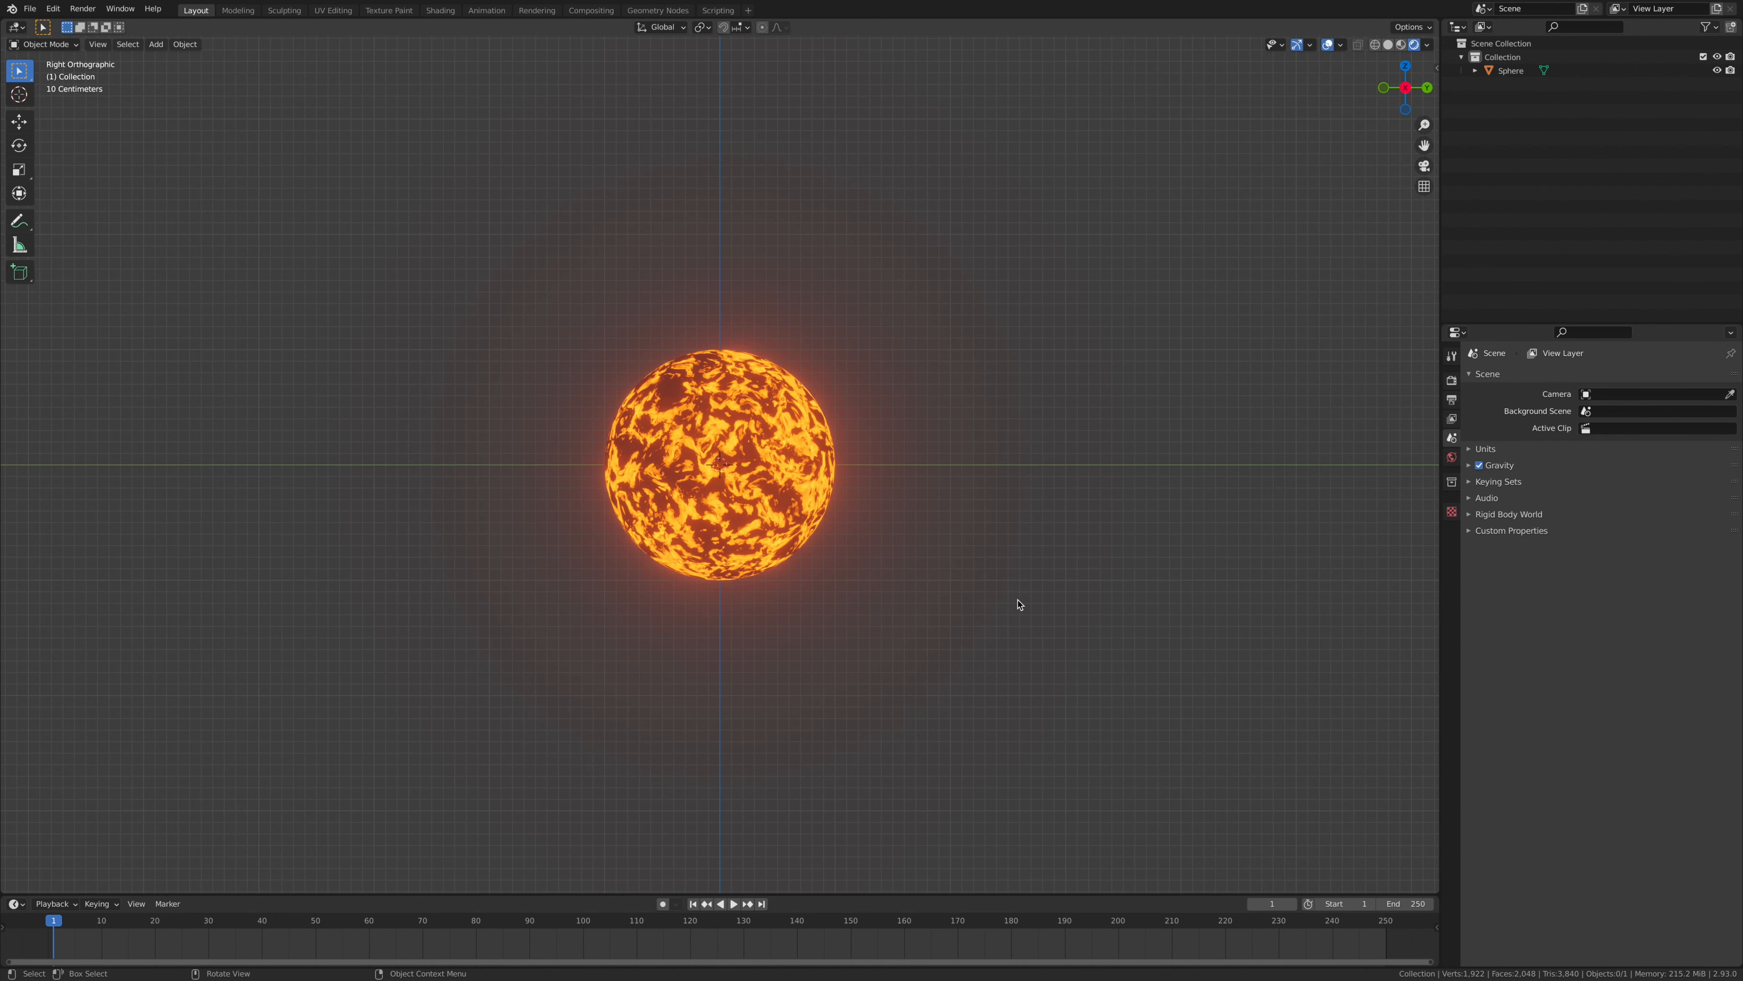
Step: Switch to Blender and import the downloaded Unsplash picture into the scene using Images as Planes
key("shift+a")
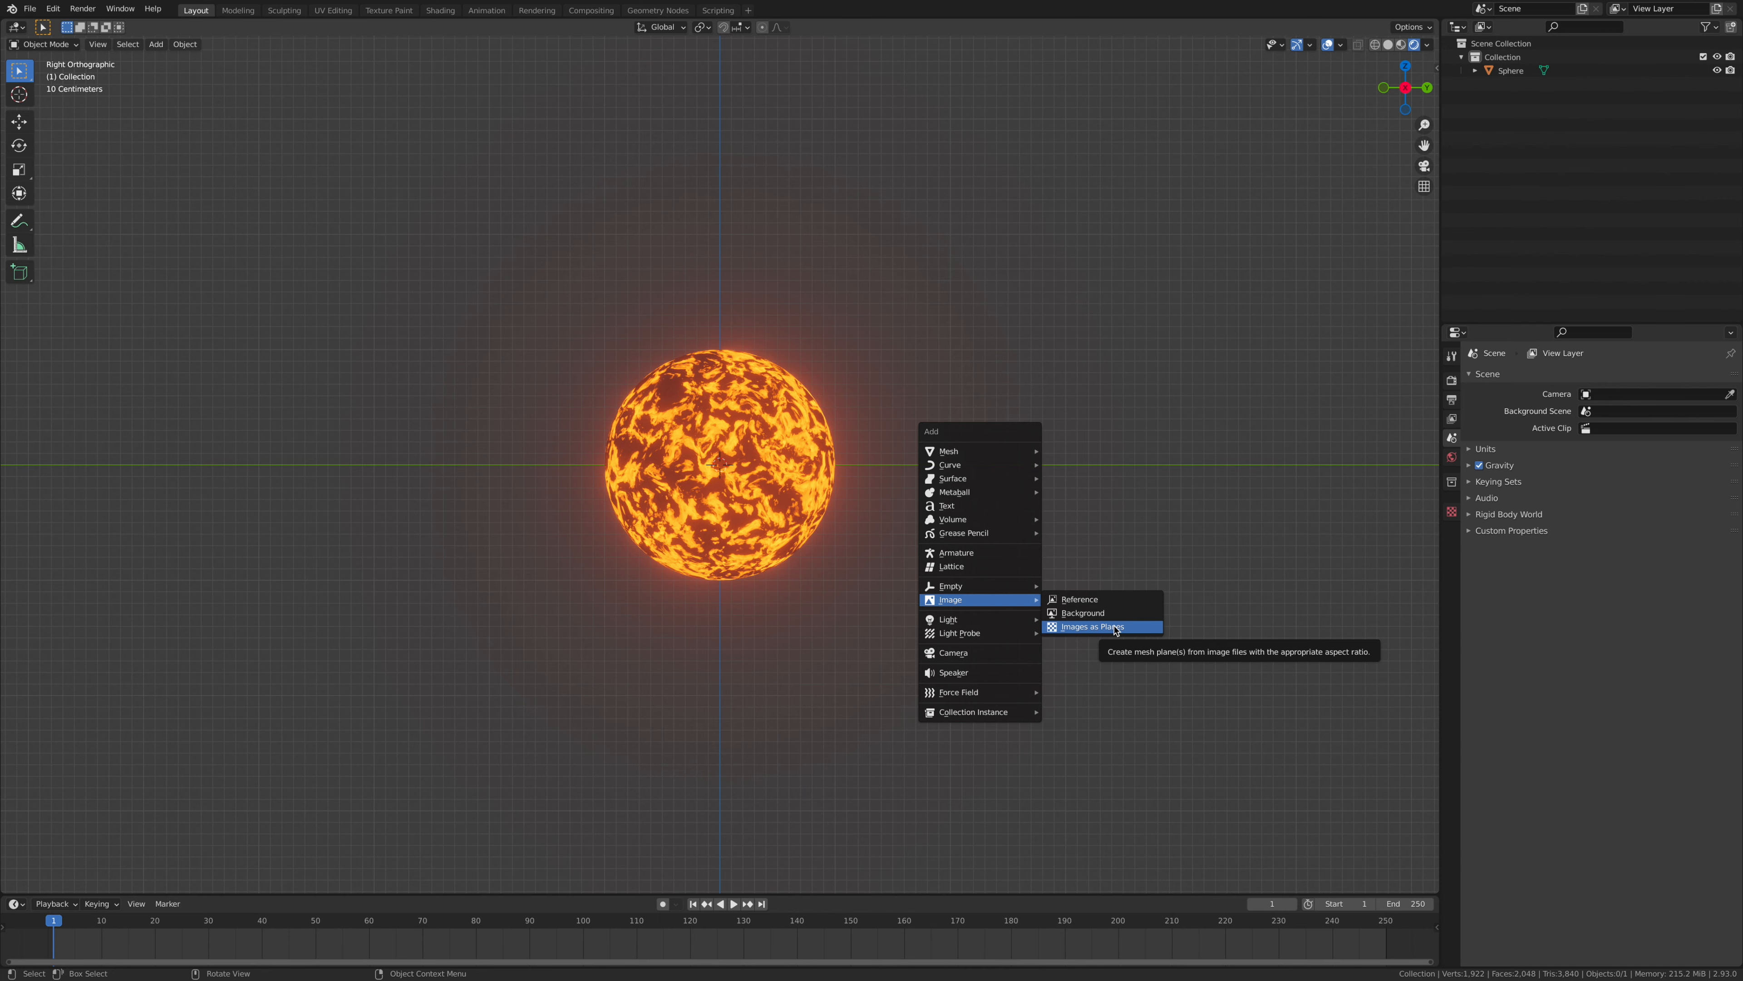
left_click(1114, 626)
left_click(1289, 957)
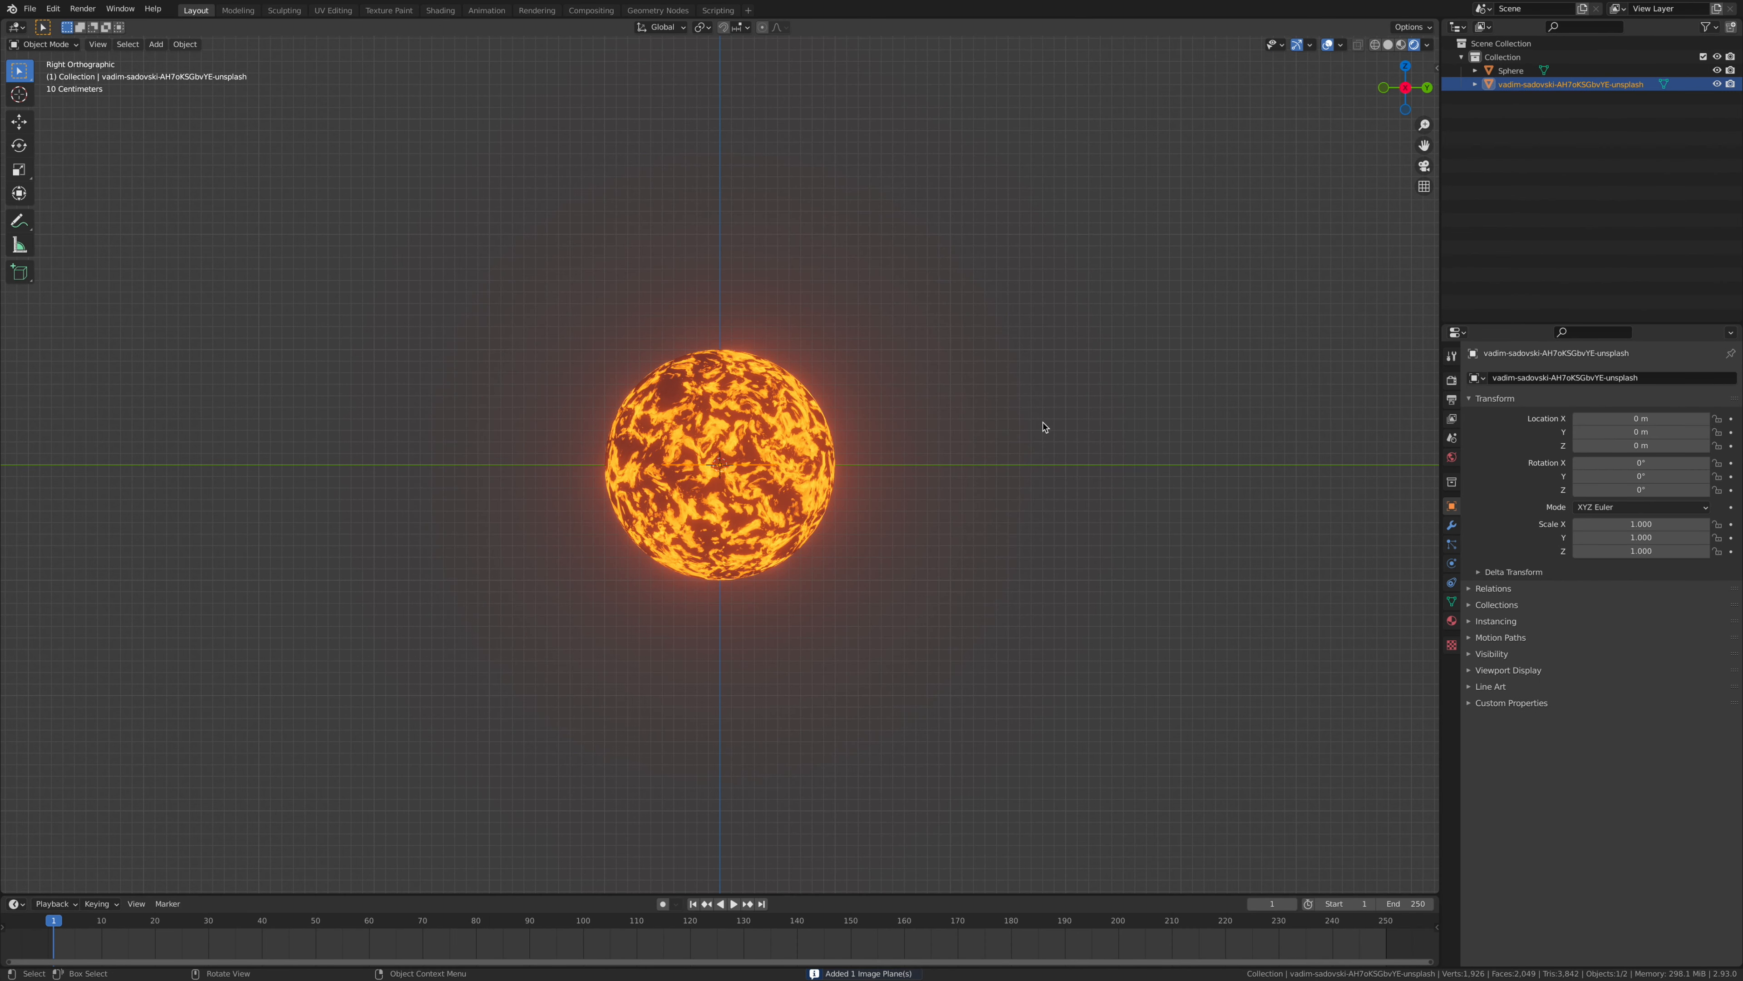
Step: Rotate the imported image plane 90° around the X axis and 90° around the Z axis
key("r")
key("x")
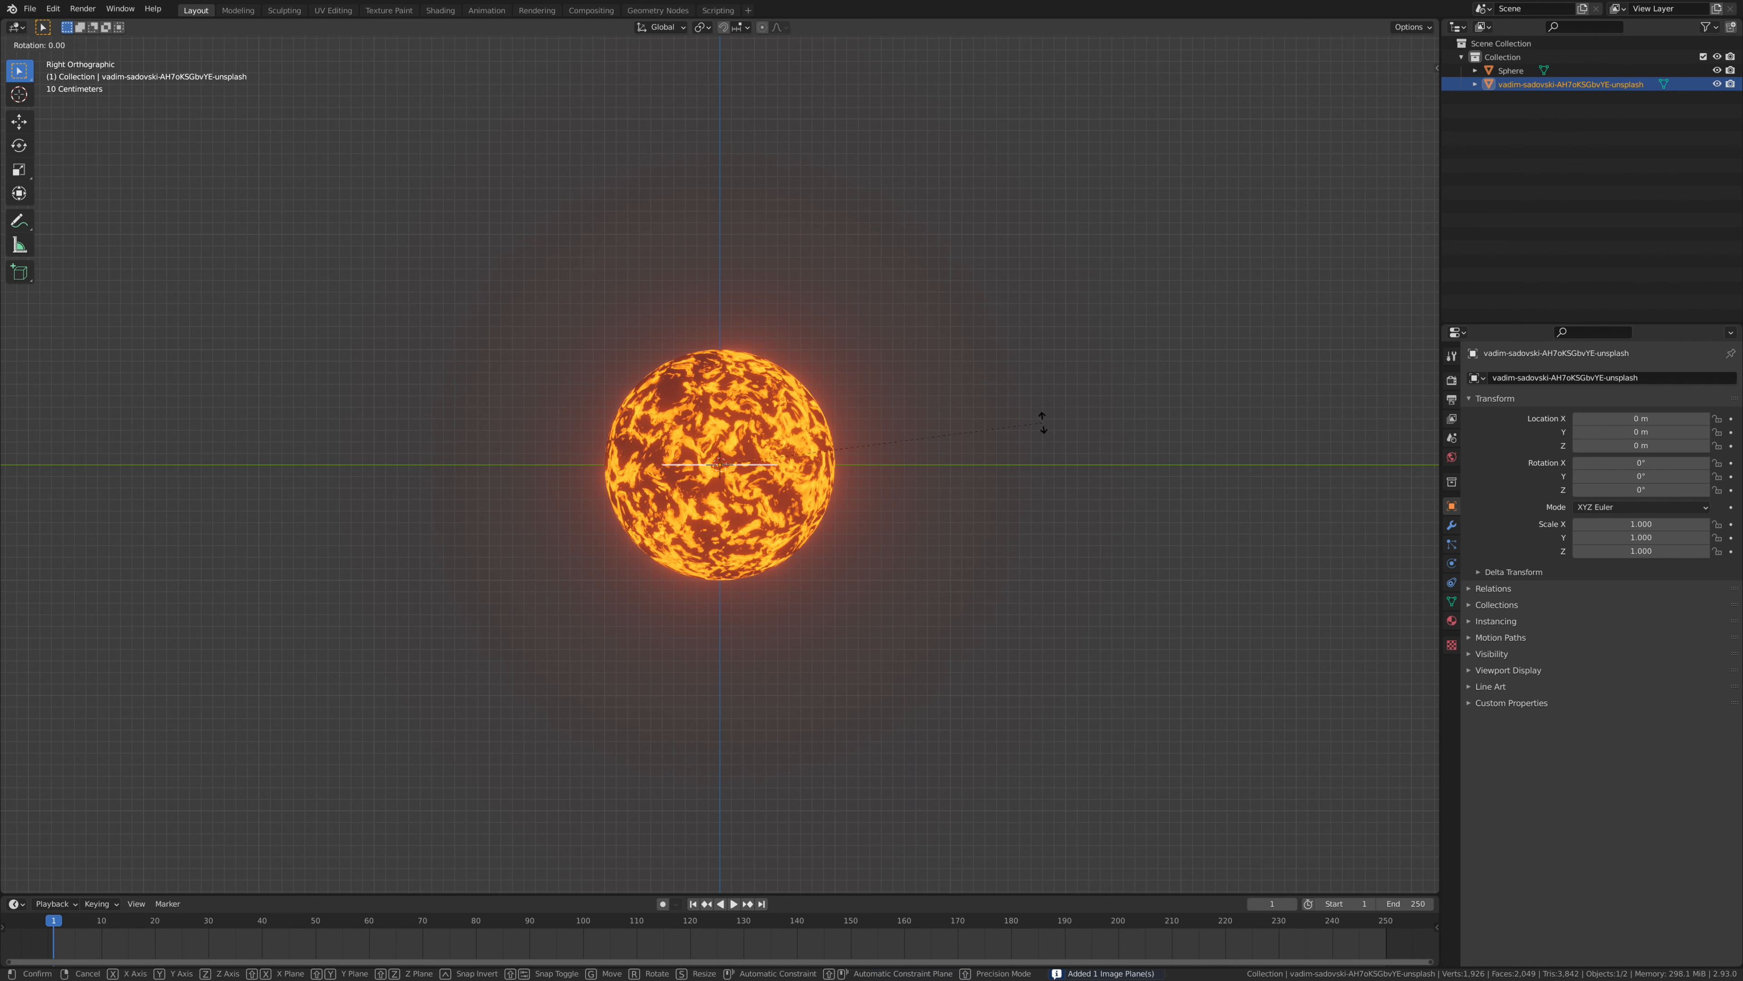
type("90")
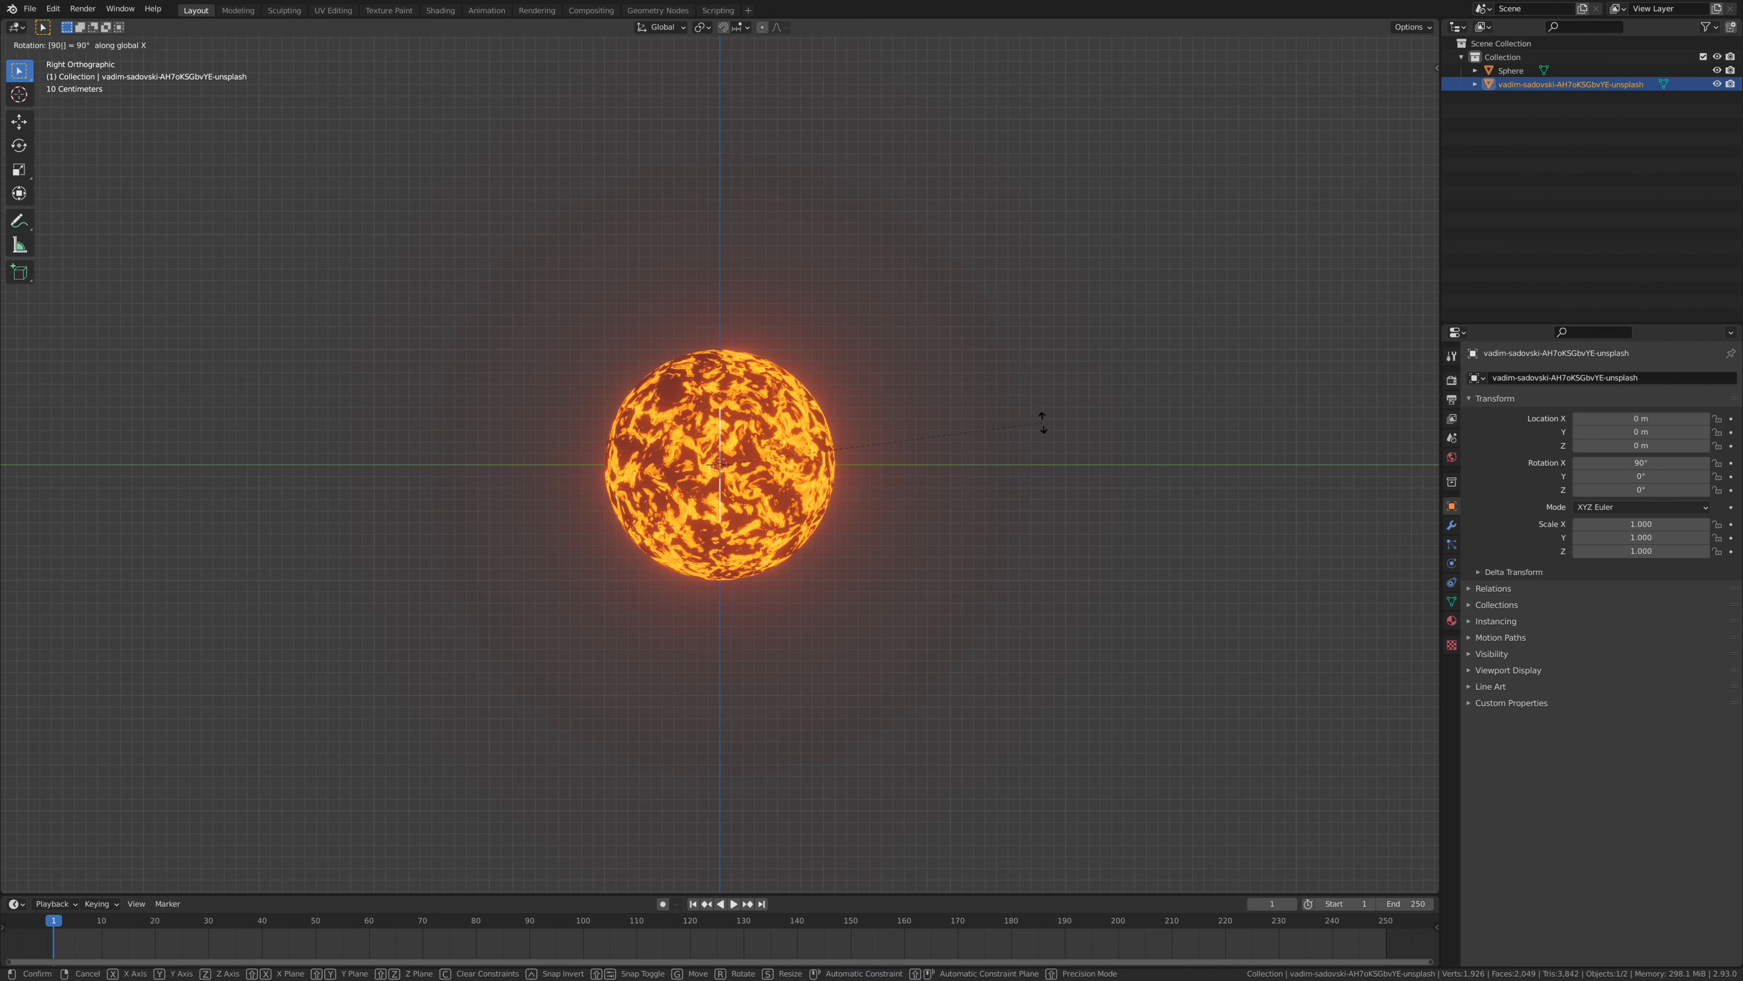
key("Return")
type("rz90")
key("Return")
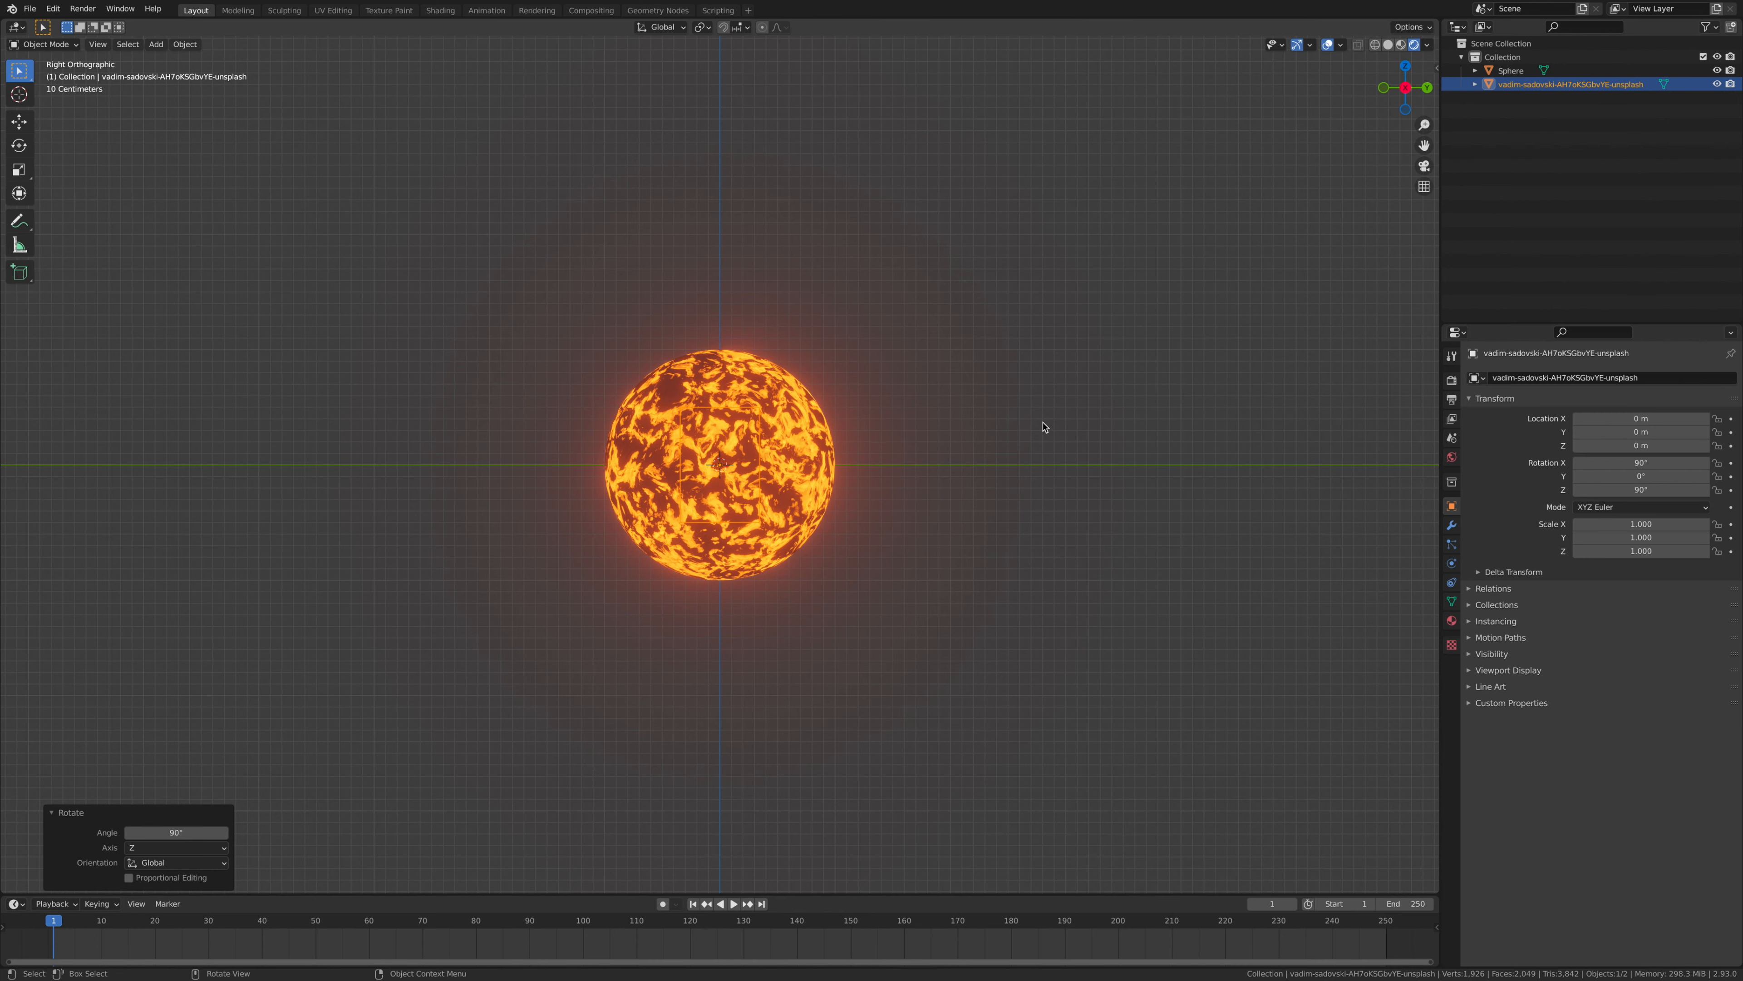
Step: Scale the image plane uniformly to about 10.2 as a backdrop for the sphere and hide the viewport overlays
key("s")
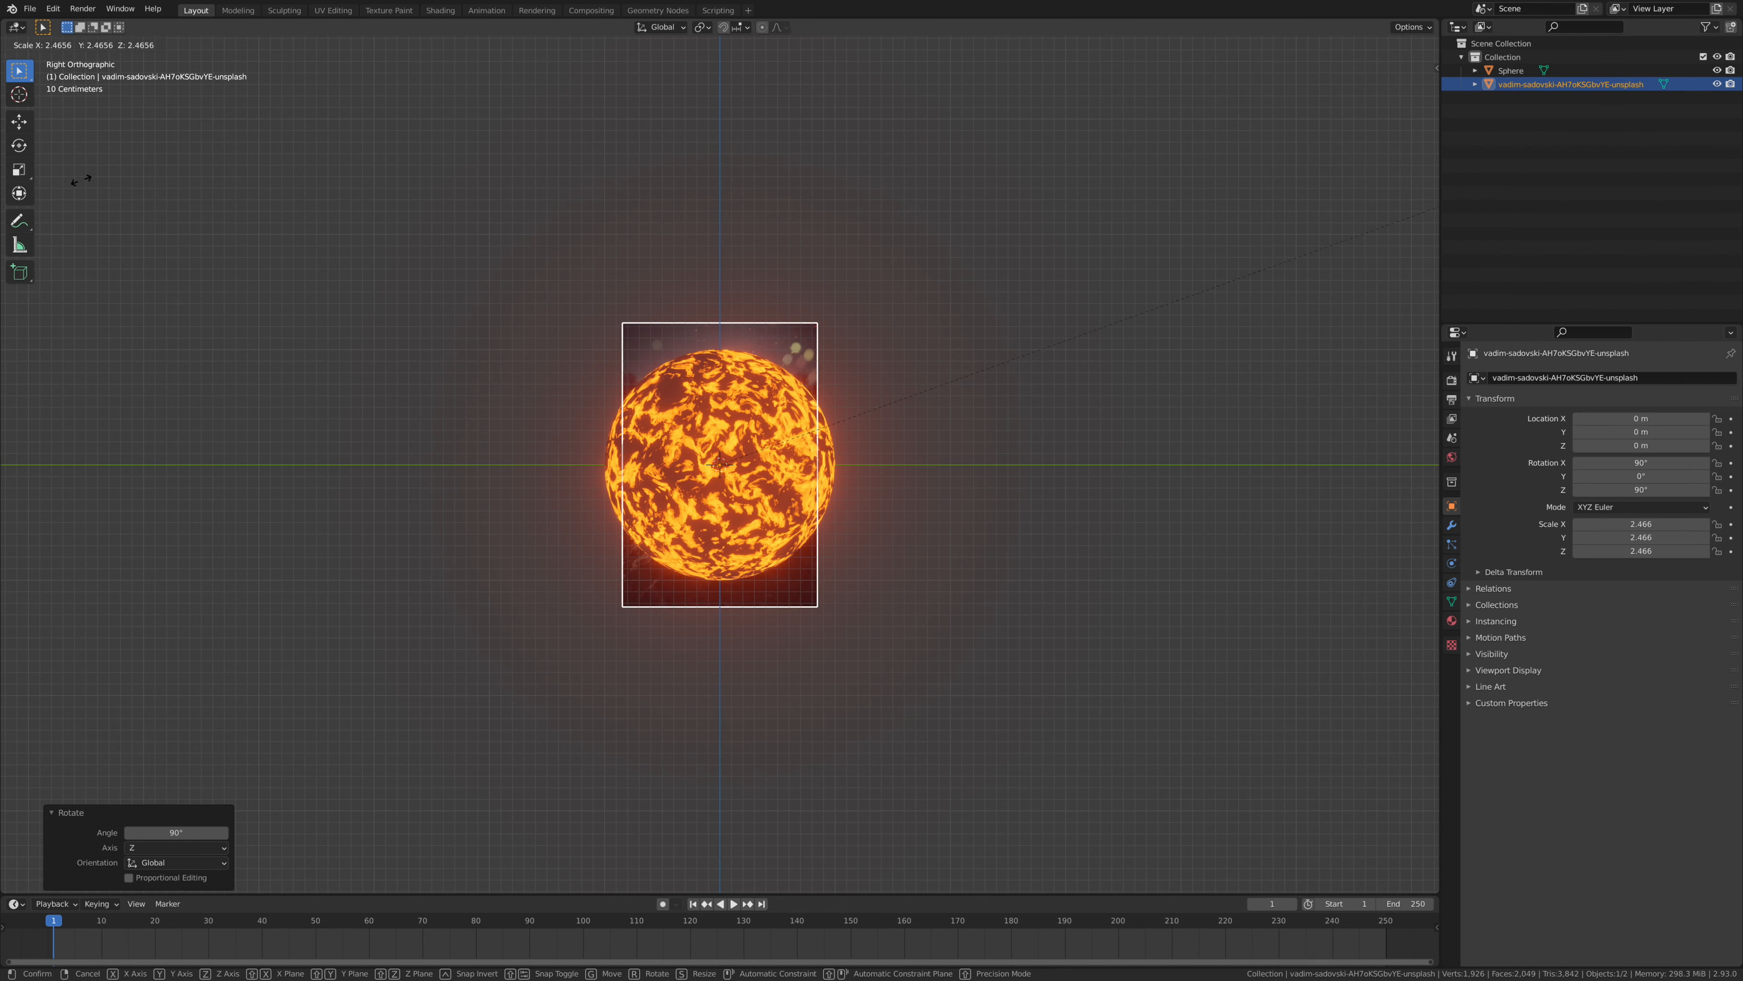
left_click(989, 380)
left_click(1327, 45)
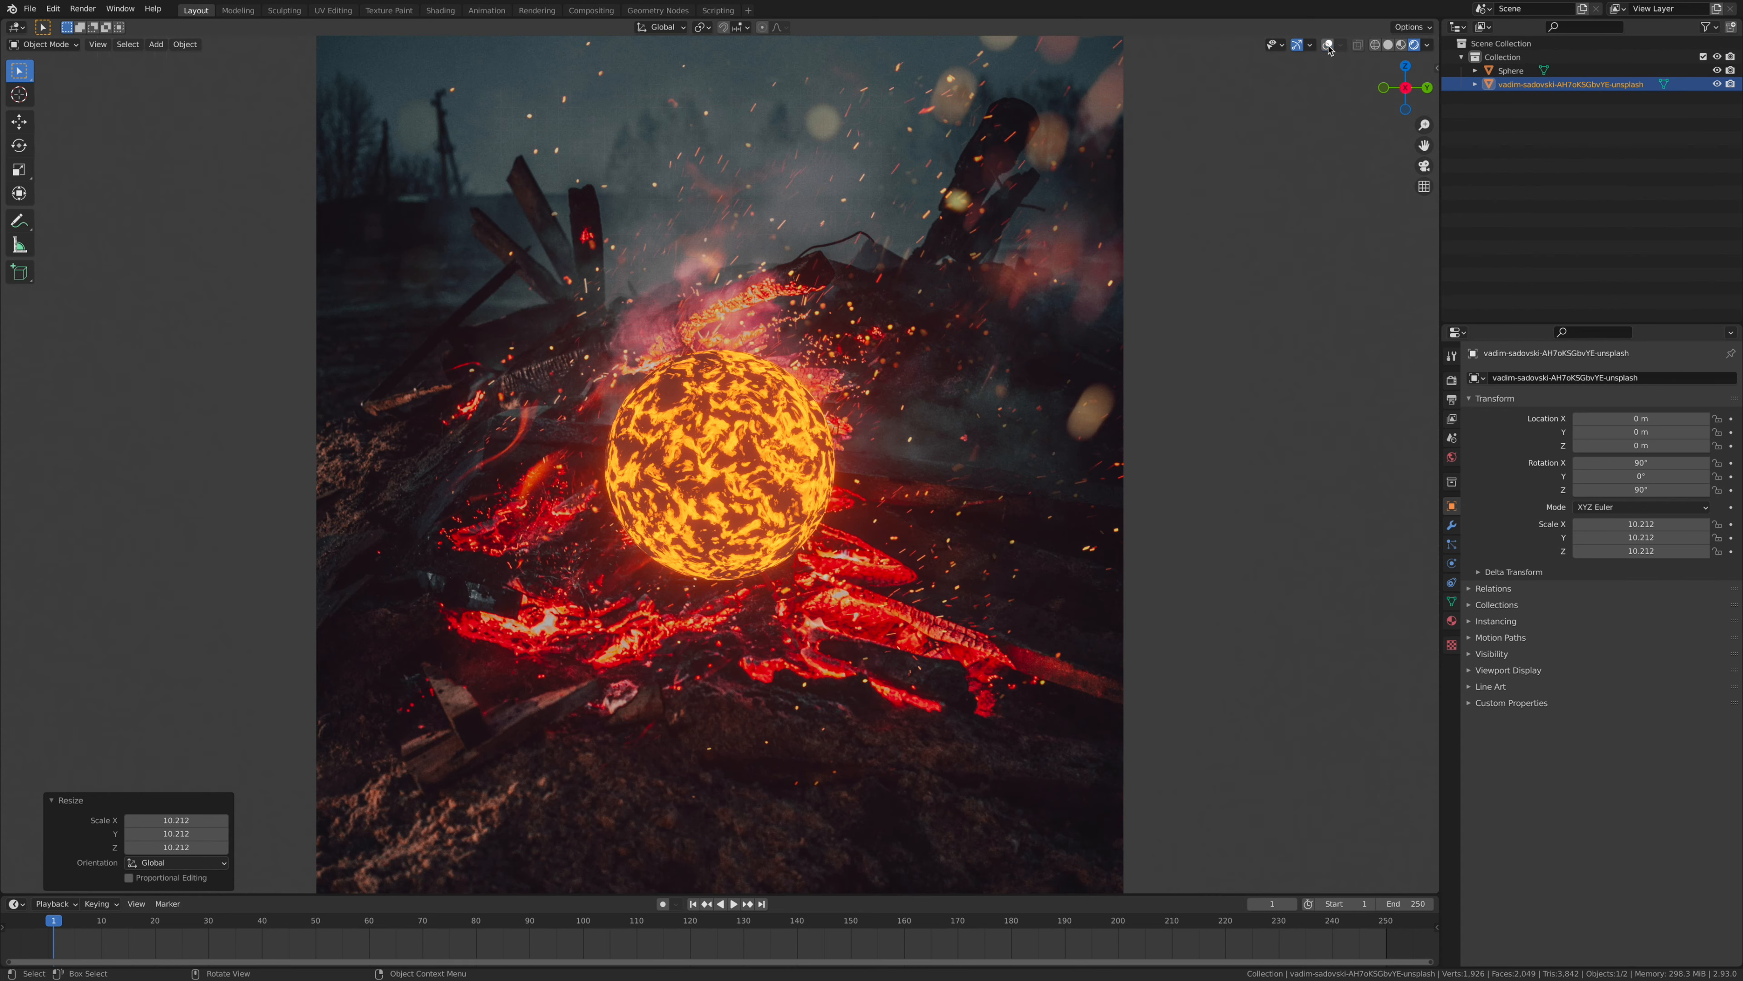
scroll(923, 338, "up", 5)
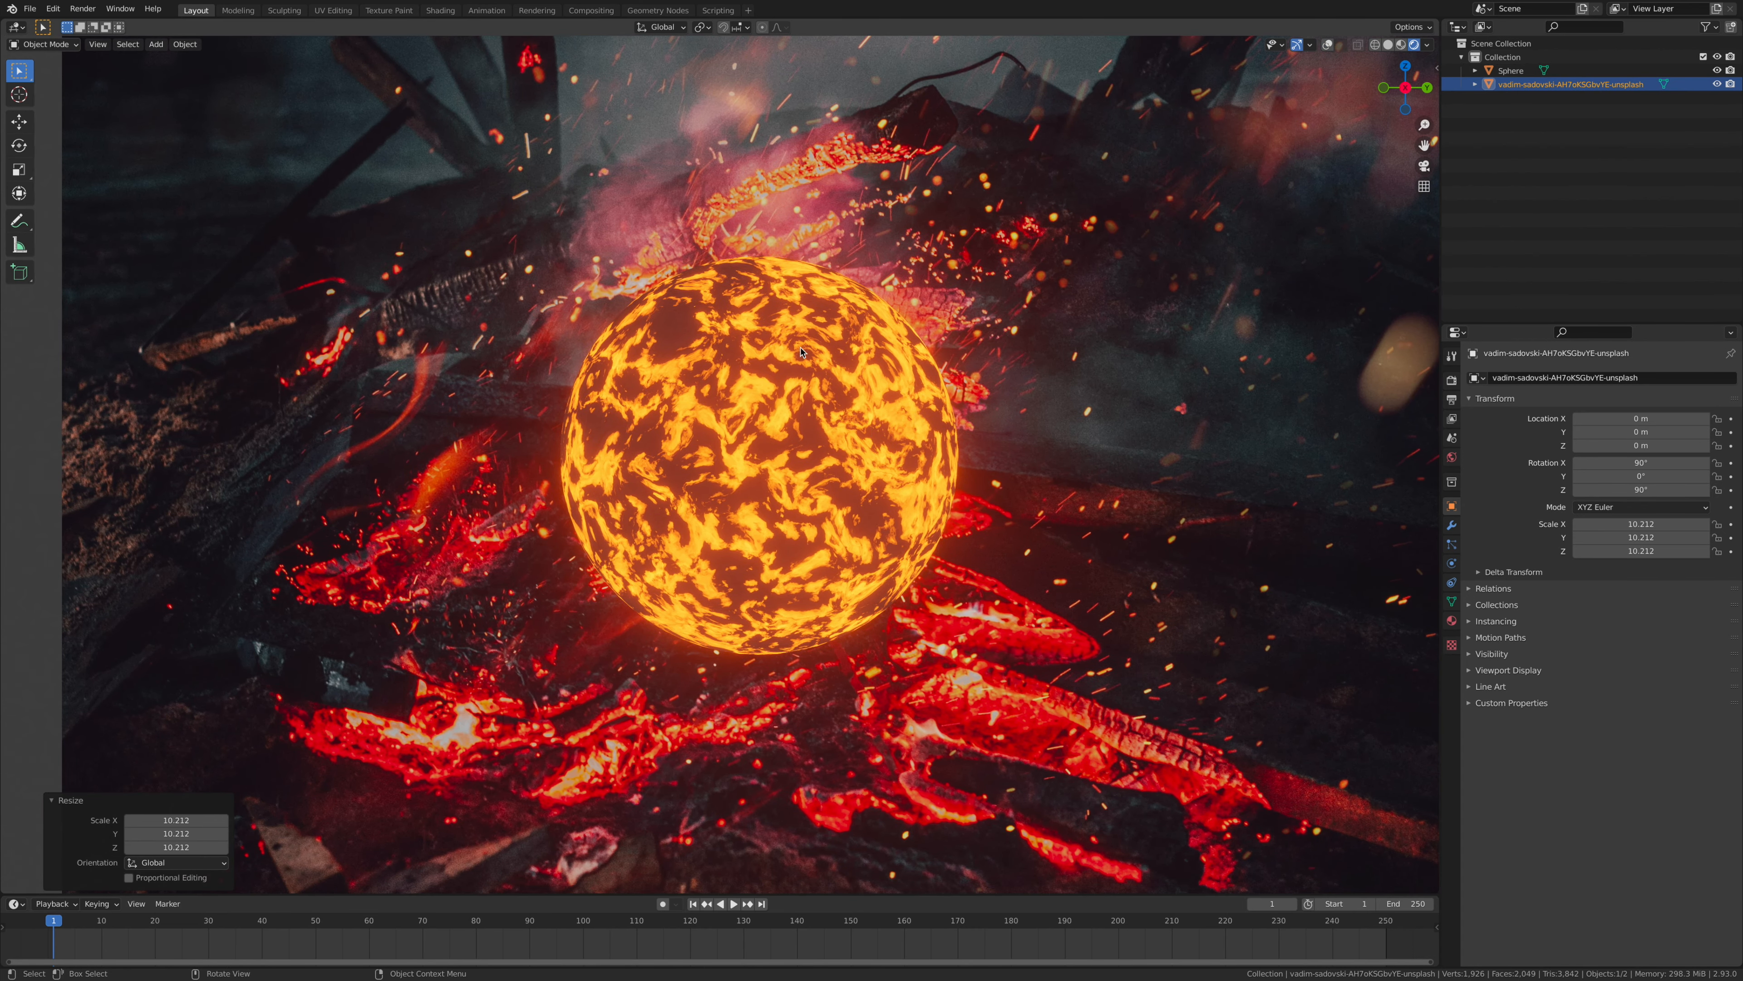
key("Home")
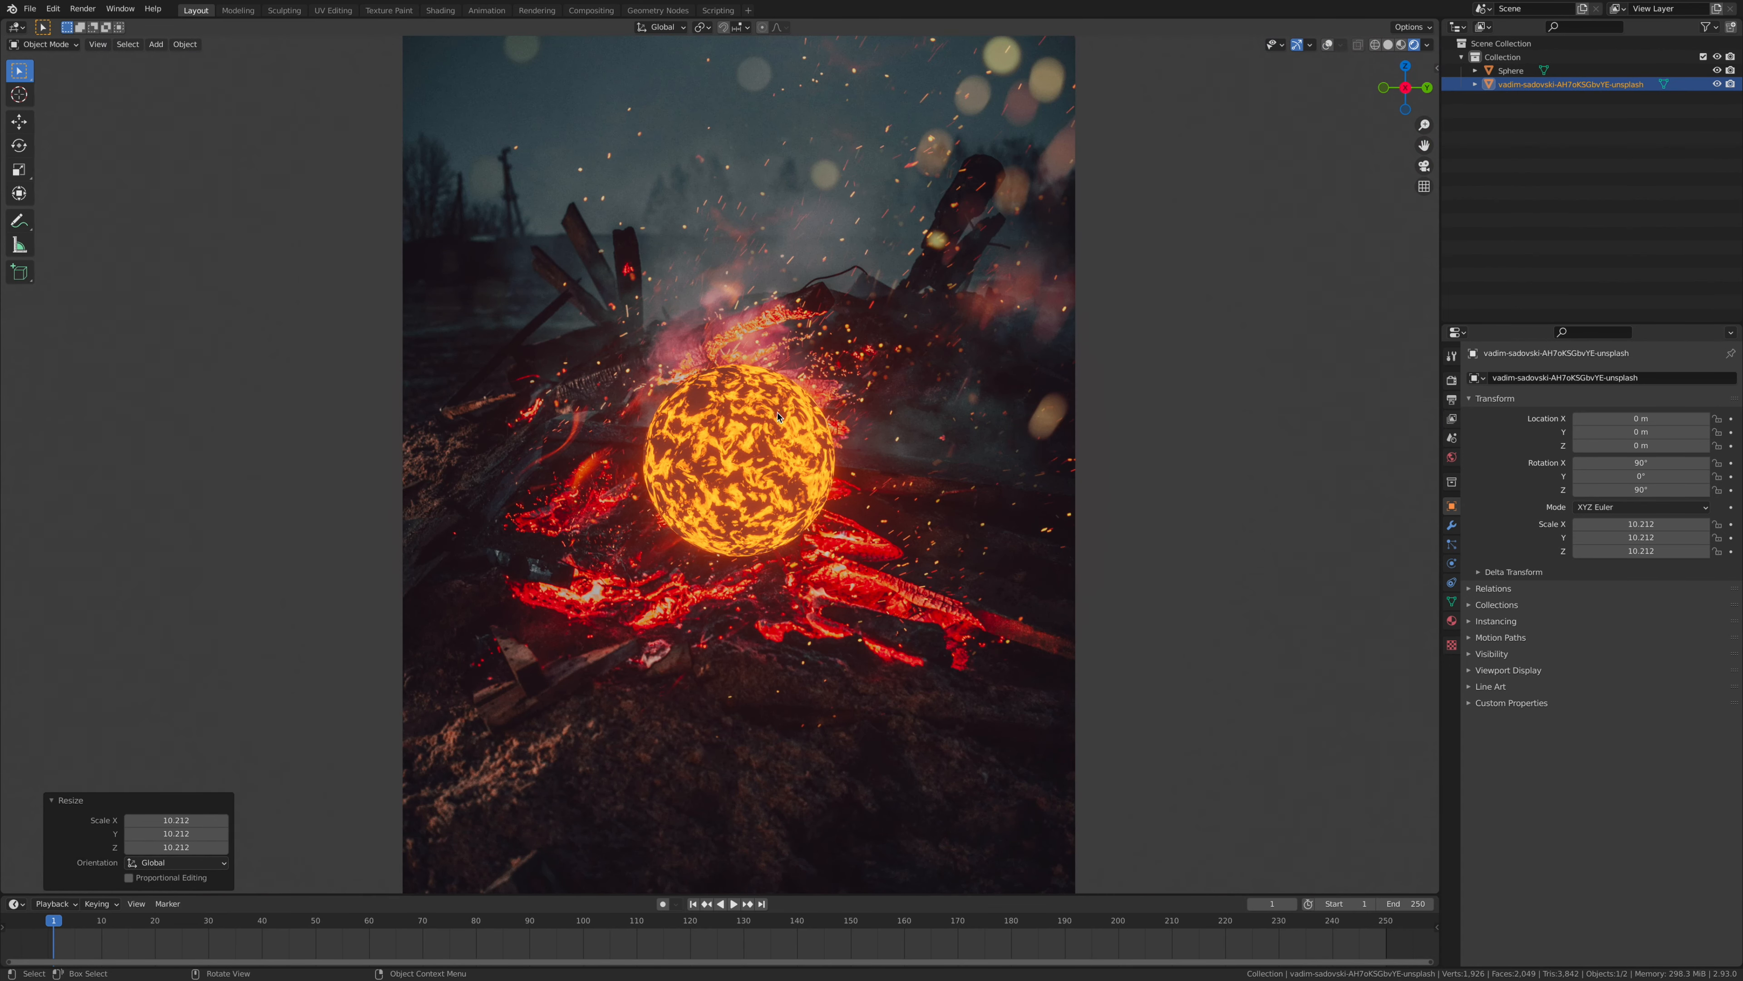
left_click(1223, 401)
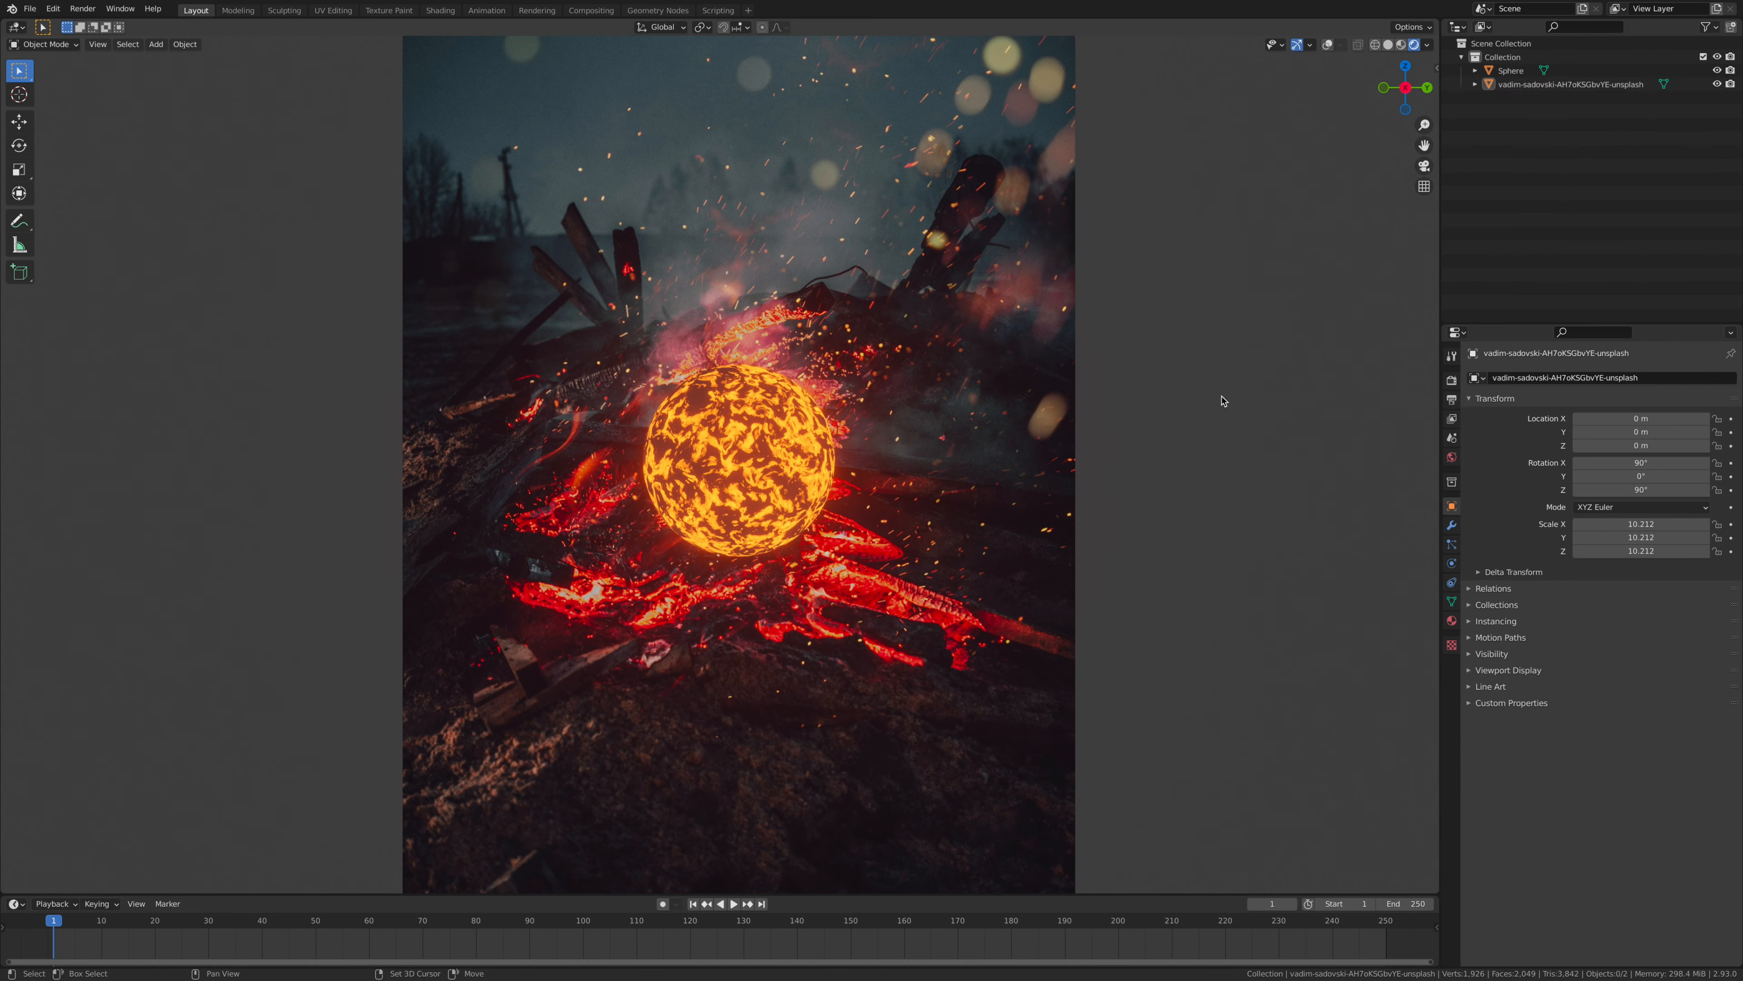
Step: Add an area light, show the viewport overlays again, and raise the light along Z to about 2.5 m above the sphere
key("shift+a")
mouse_move(1196, 431)
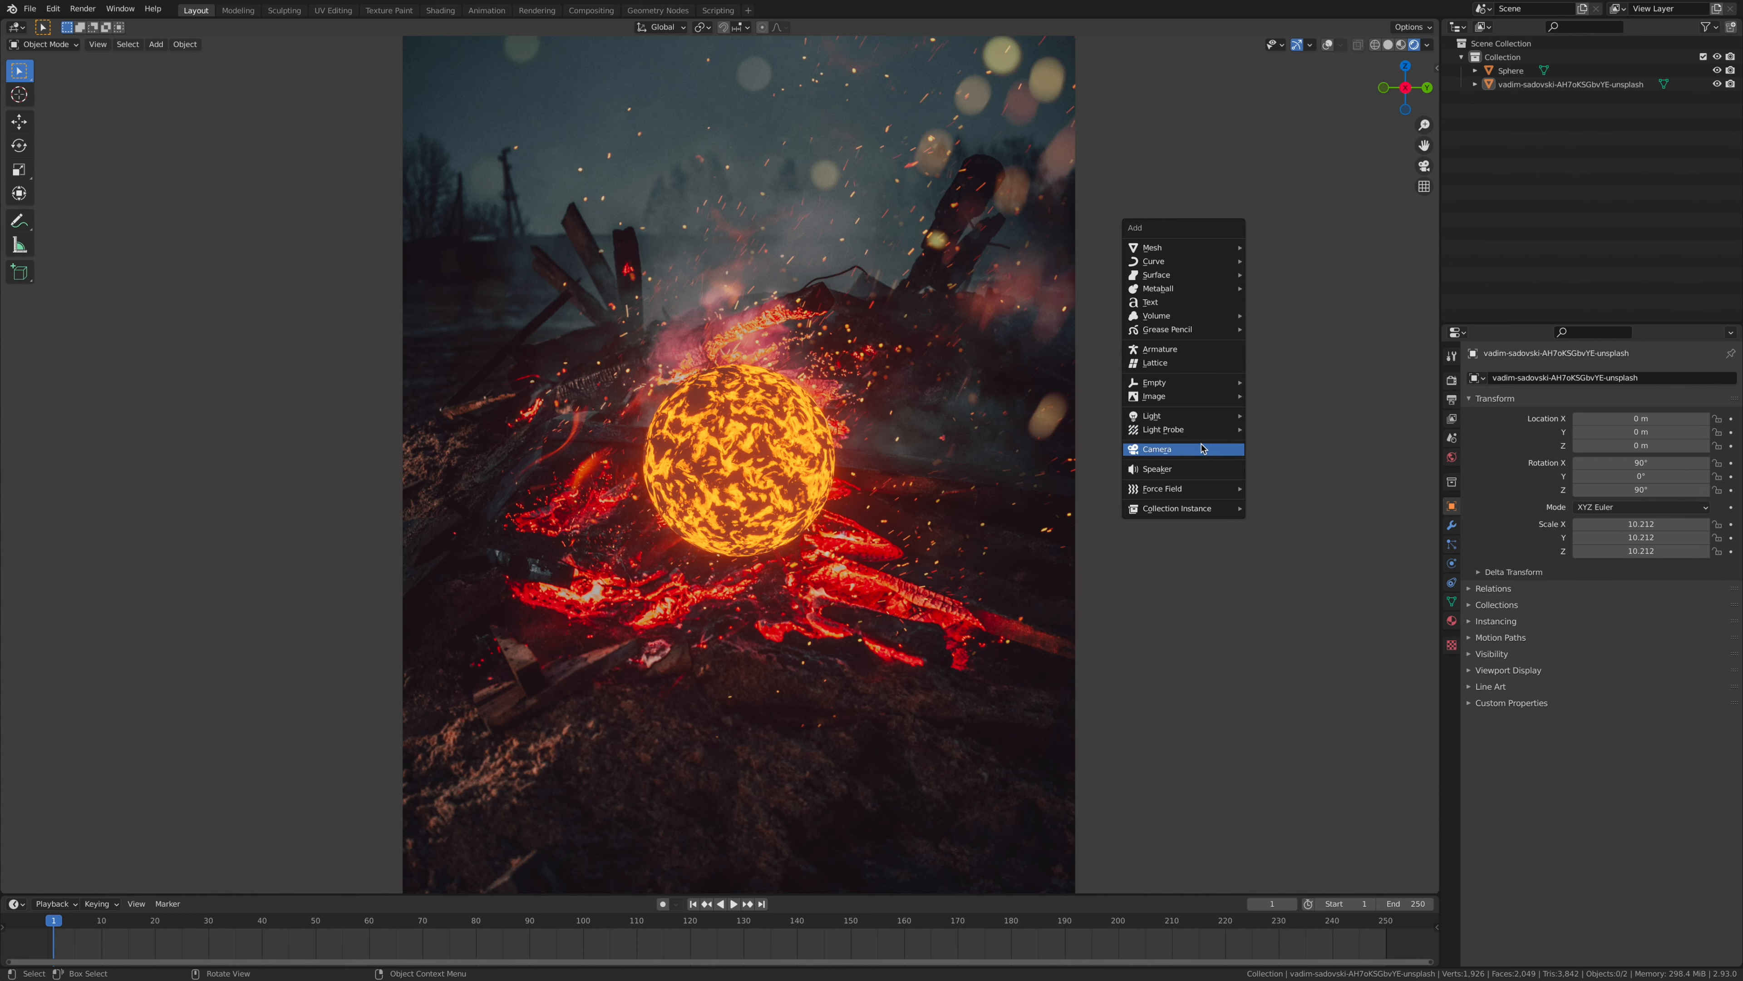
left_click(1274, 460)
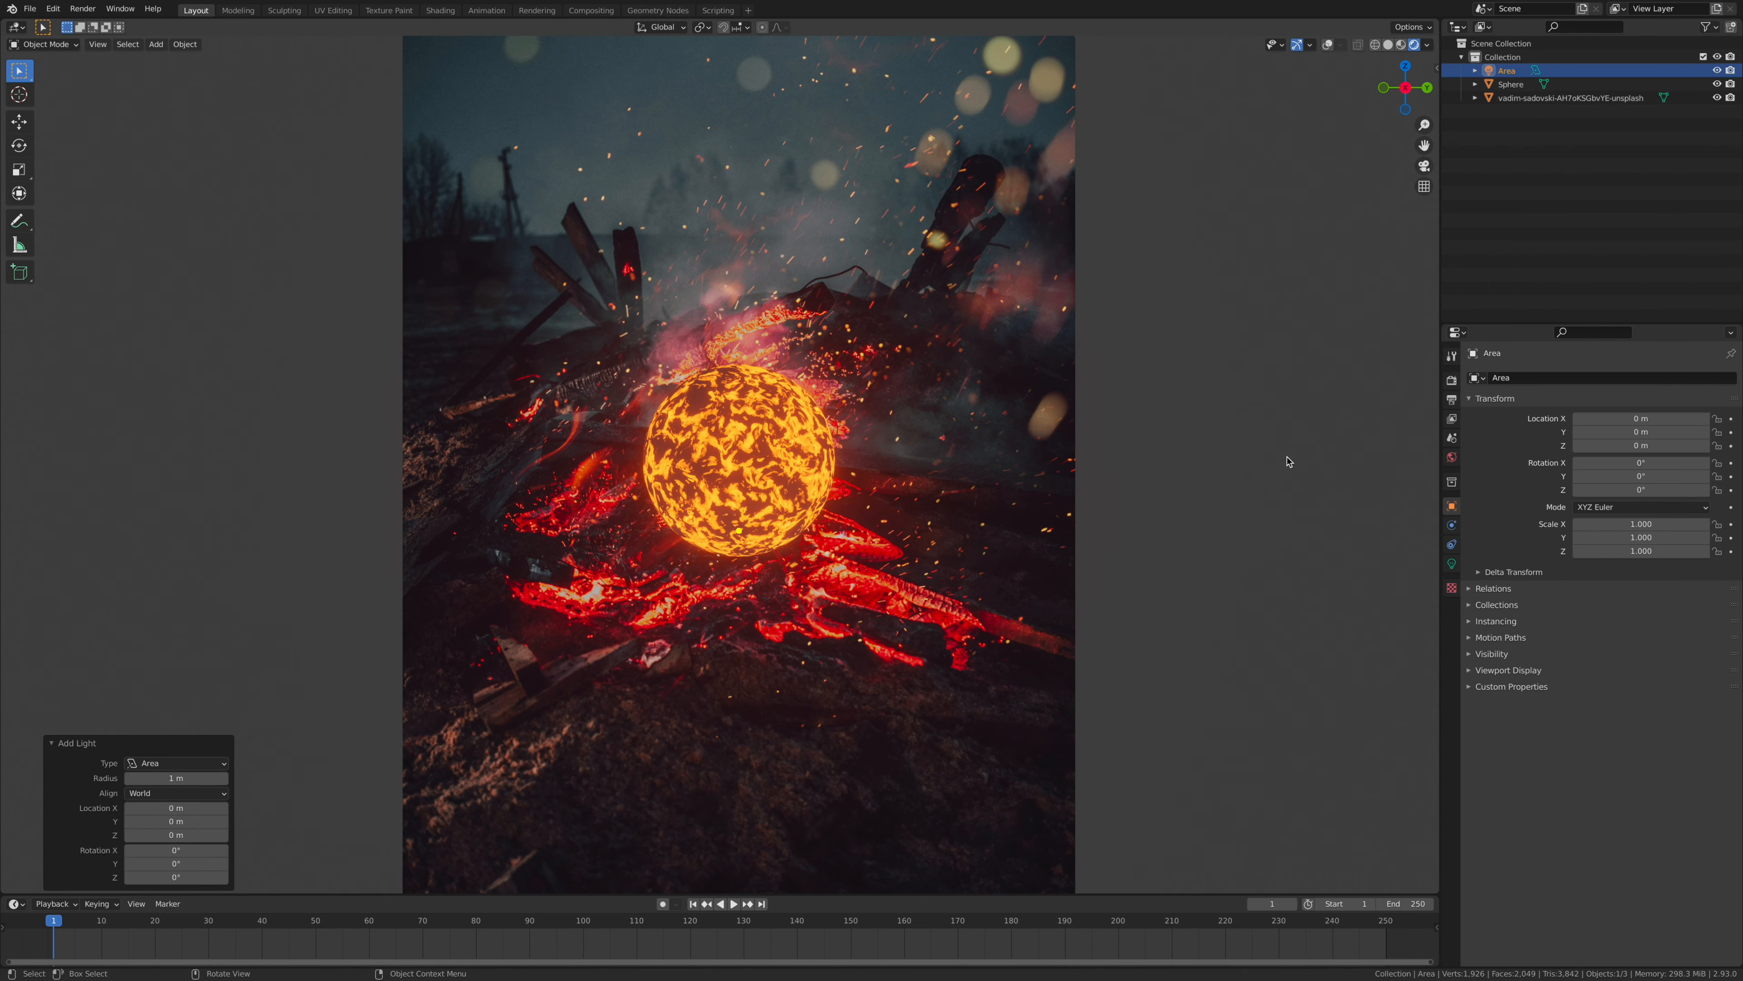
key("g")
key("z")
left_click(1321, 146)
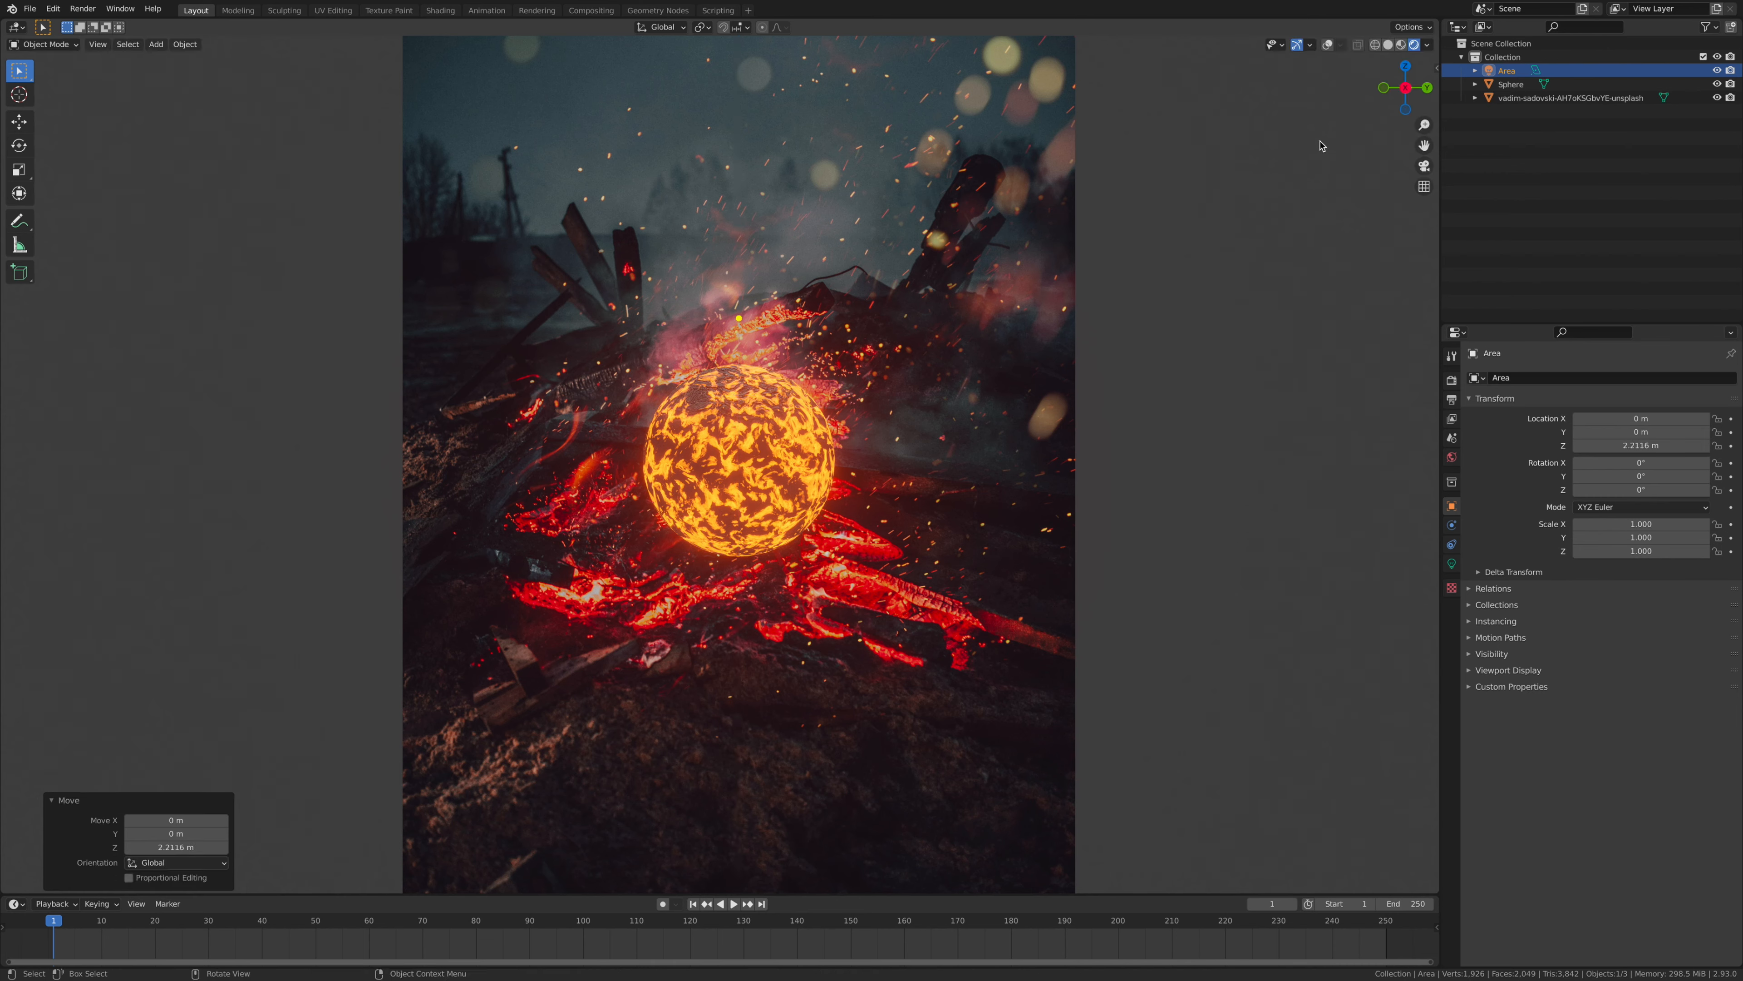
left_click(1327, 45)
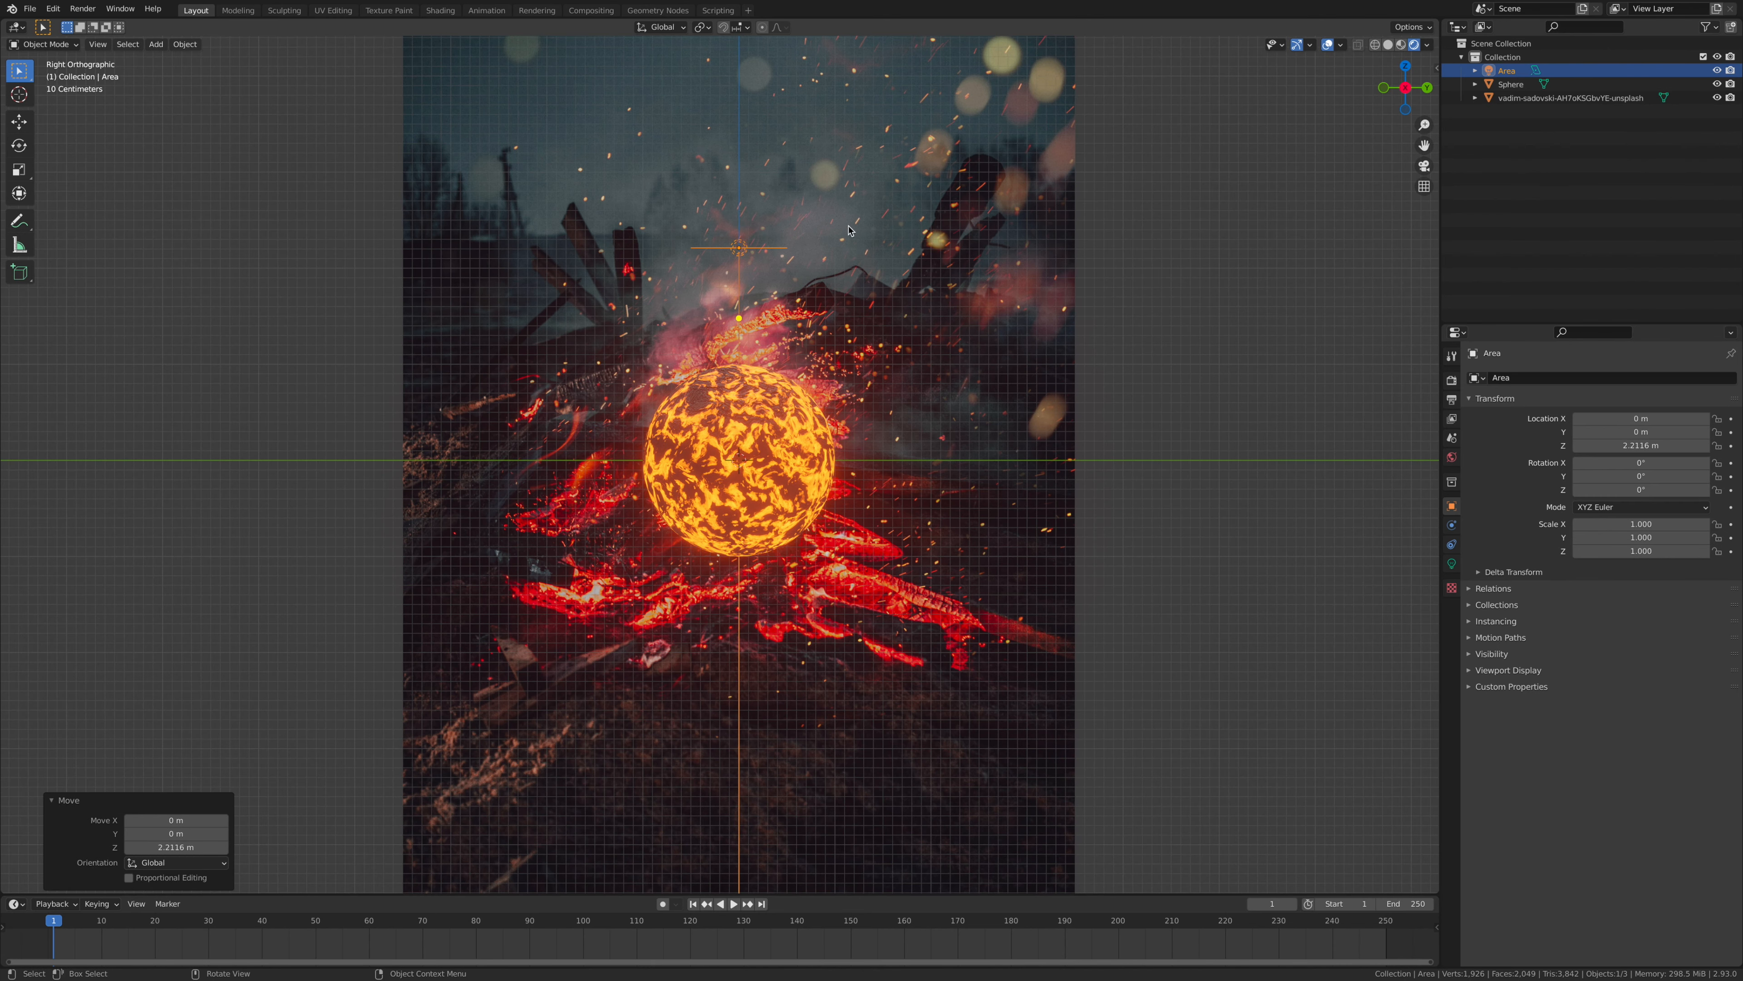
key("g")
key("z")
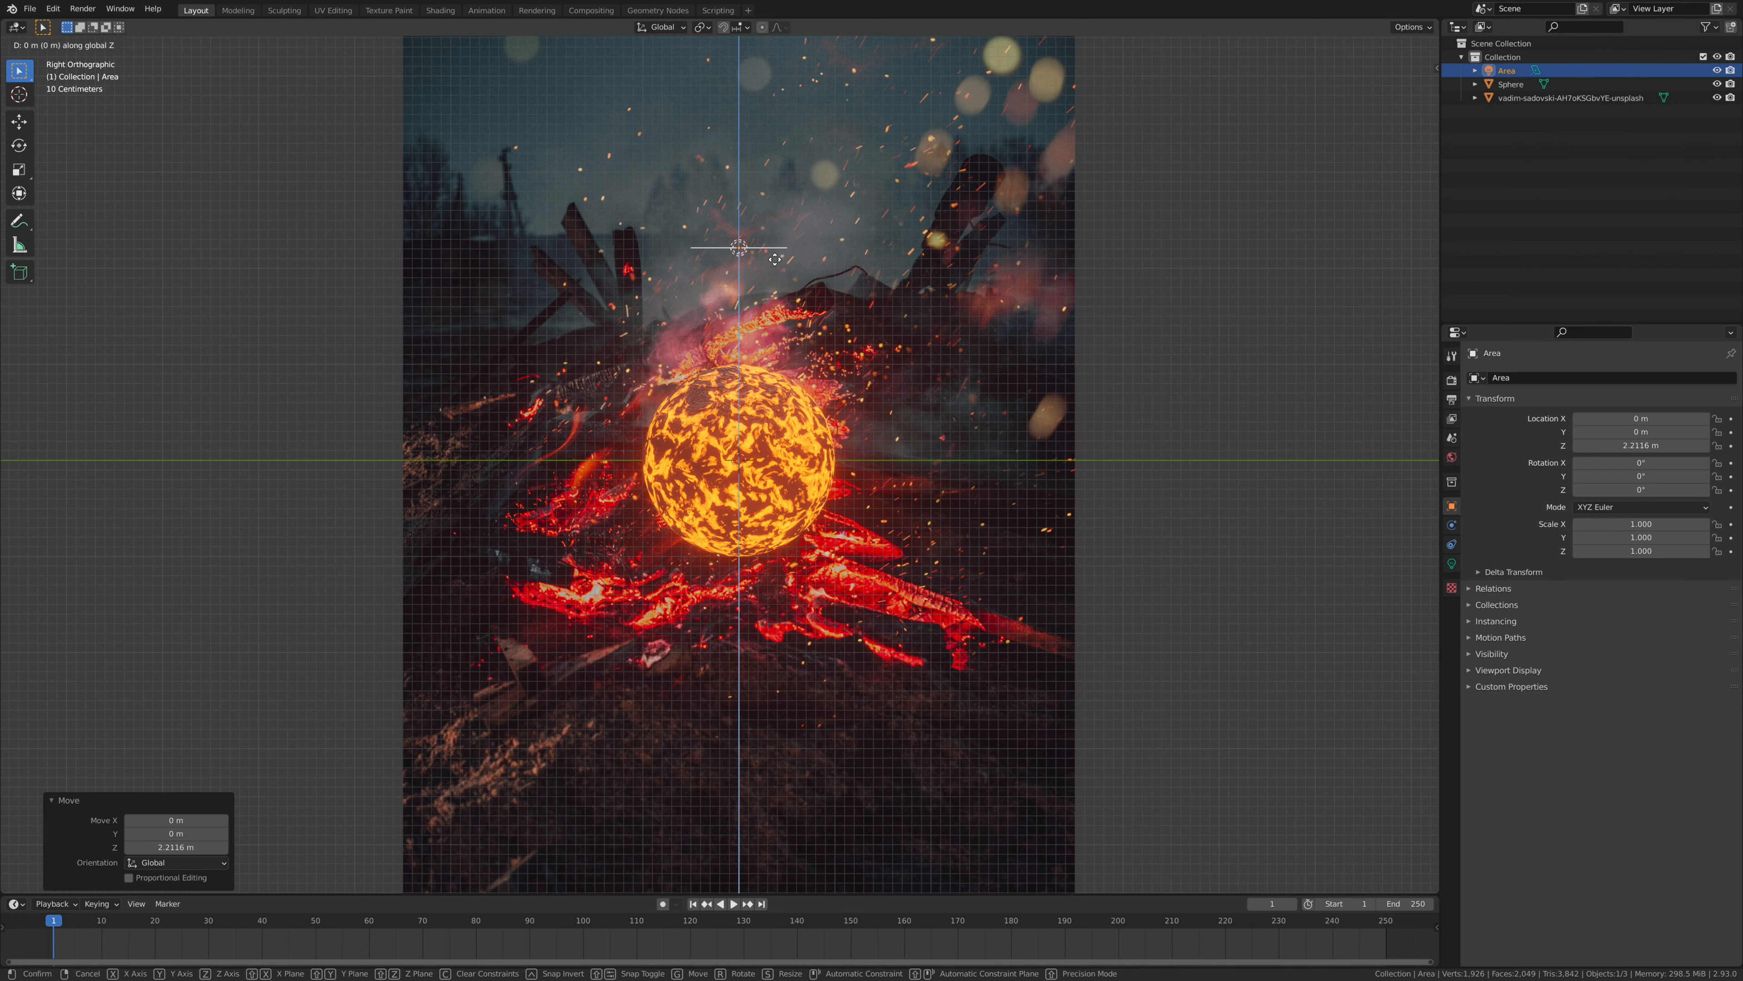
left_click(770, 232)
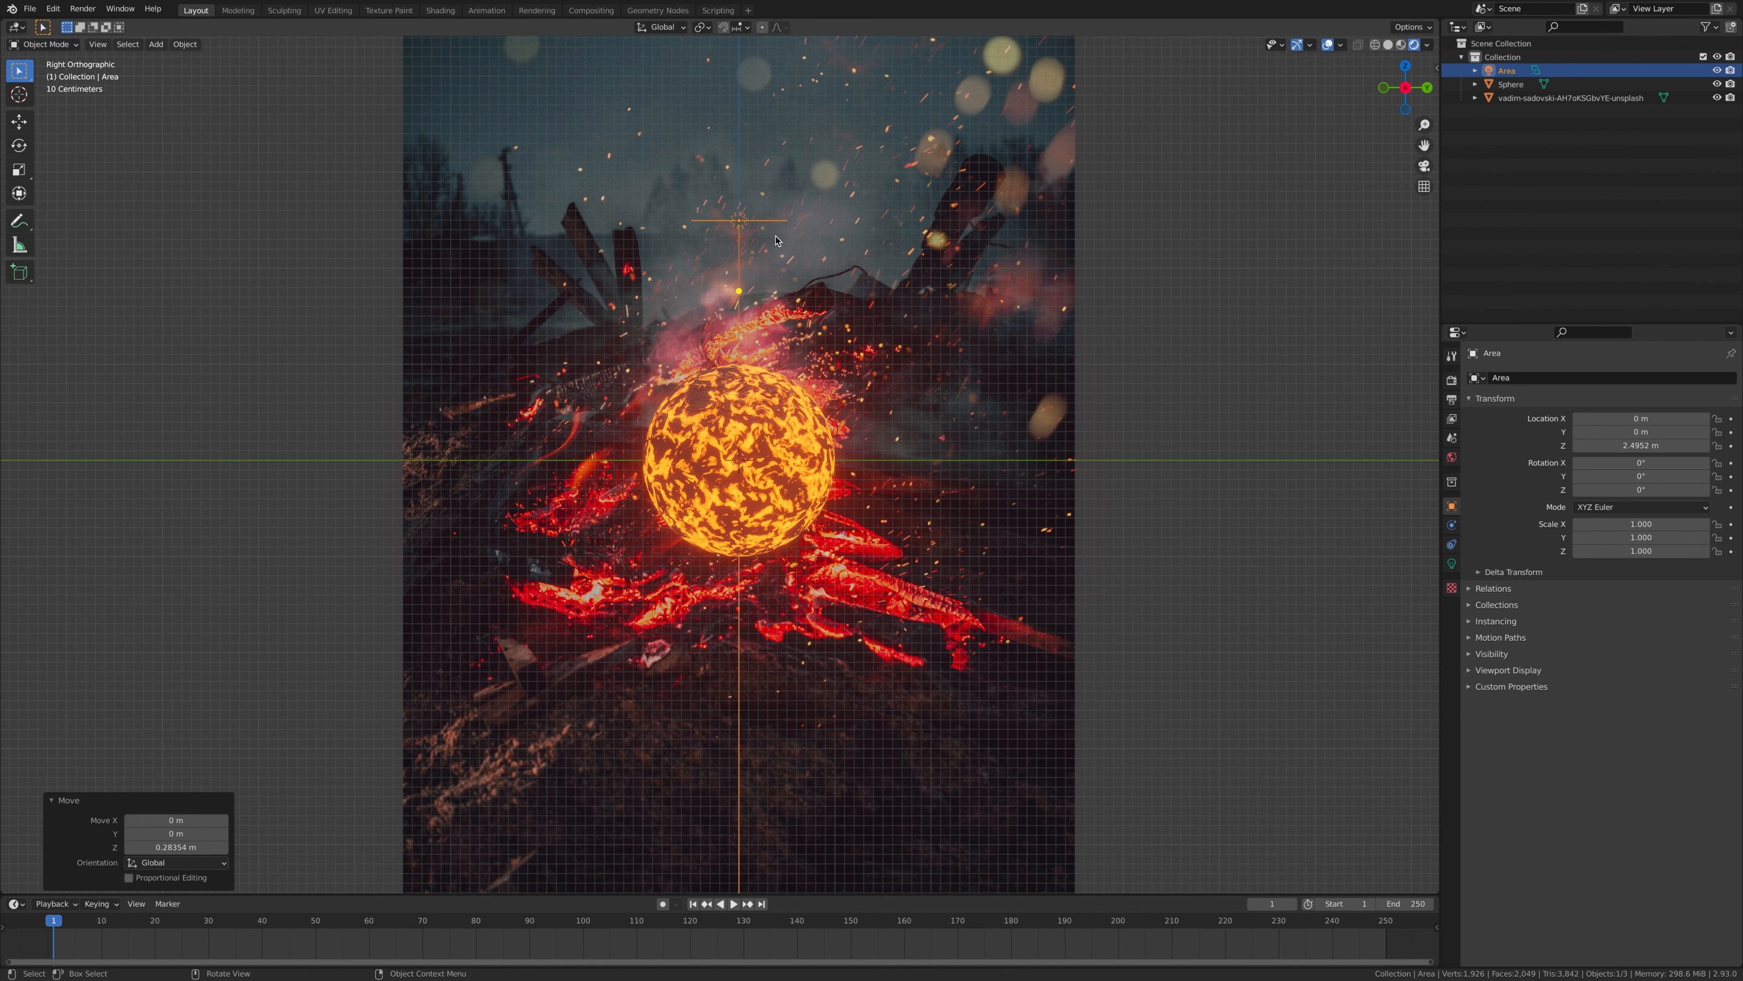
Step: Duplicate the area light twice along Y, placing the copies at about 3.49 m and -3.52 m
key("shift+d")
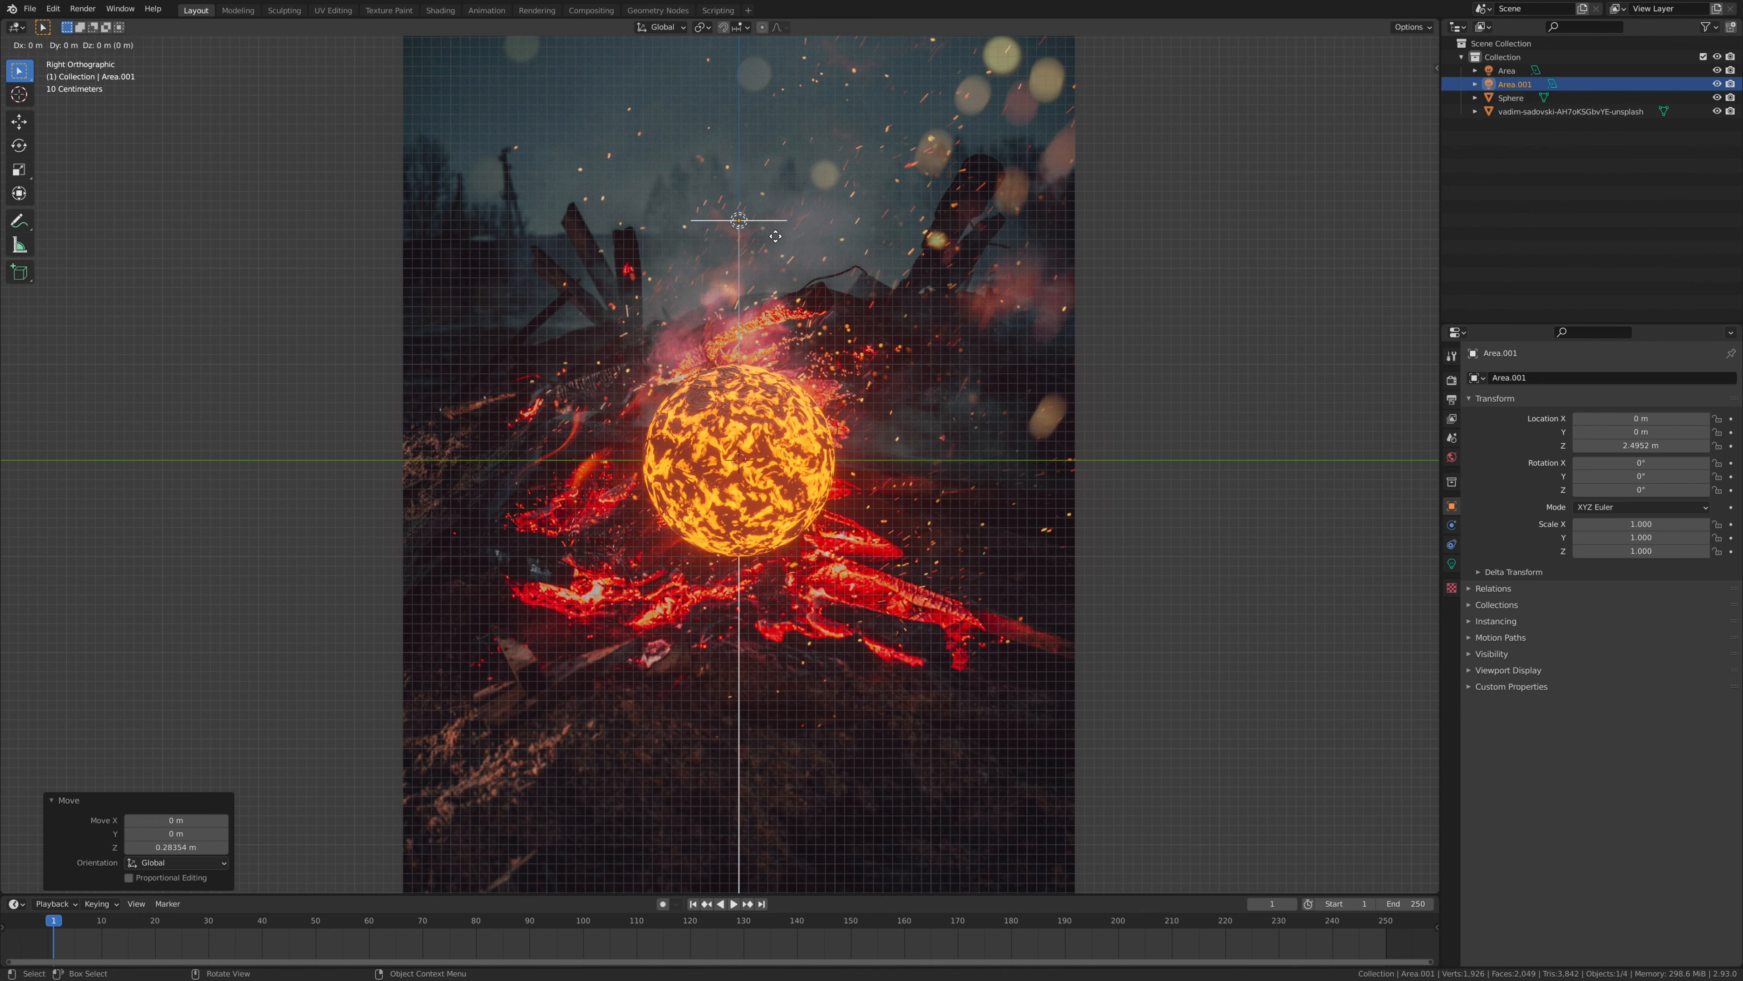
key("y")
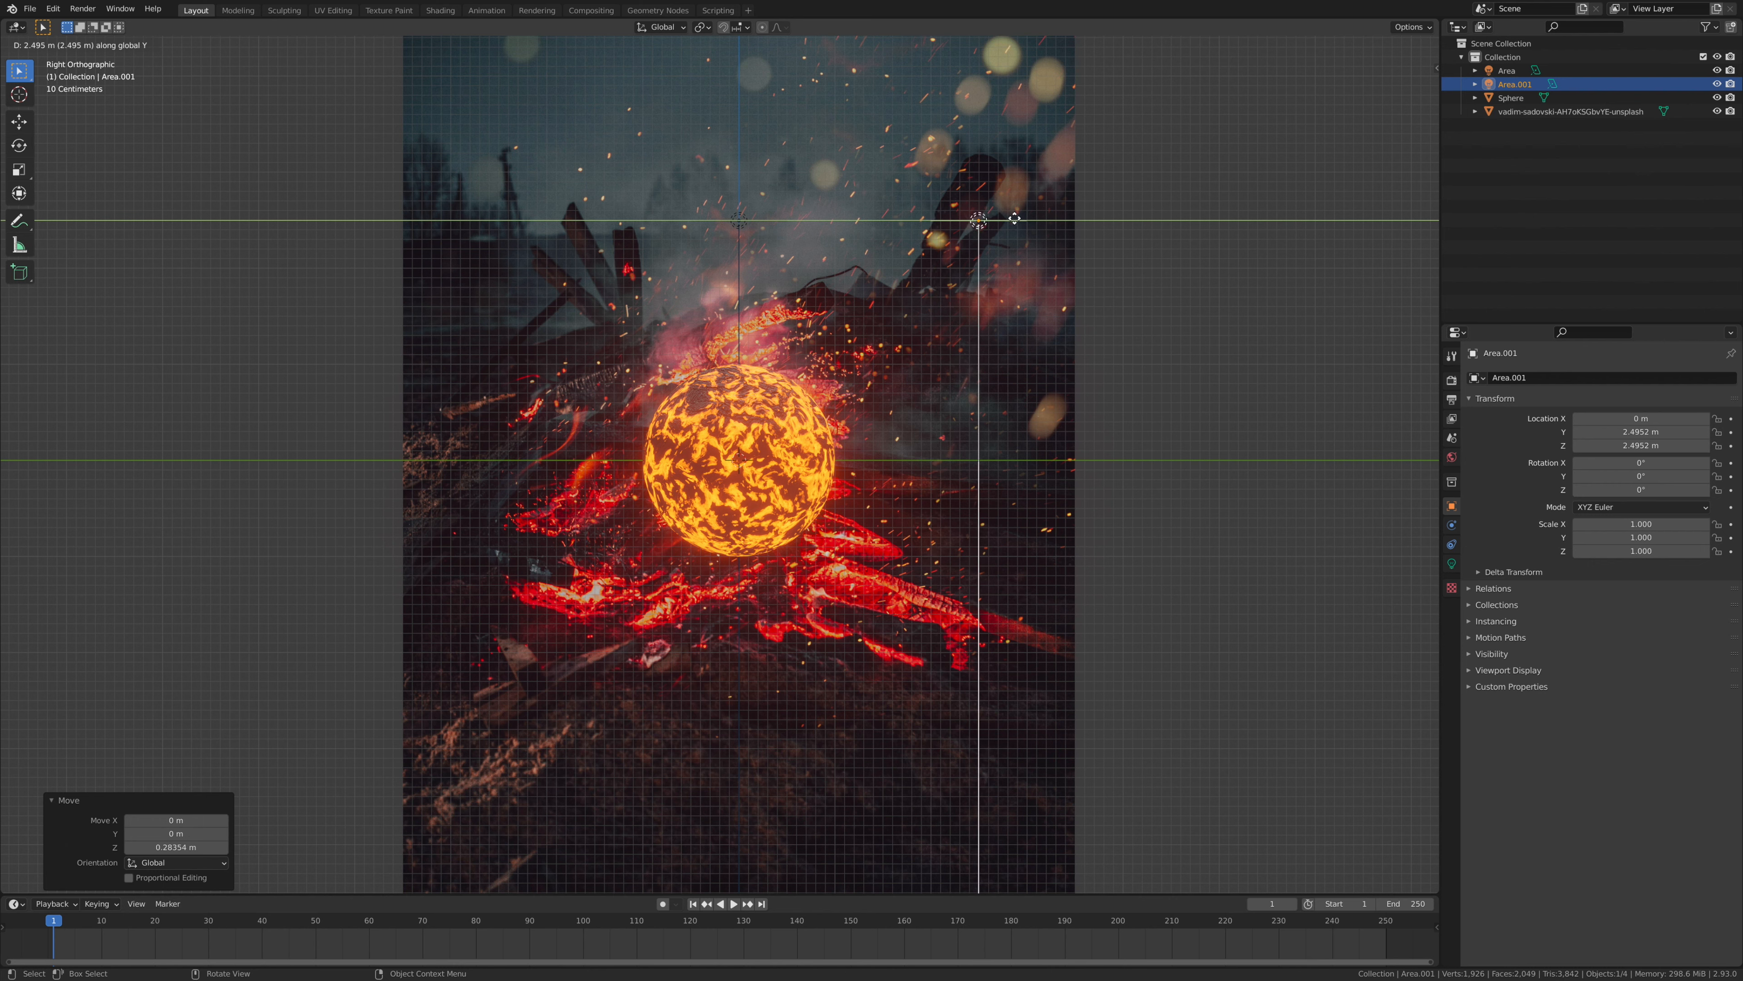
left_click(1113, 245)
key("shift+d")
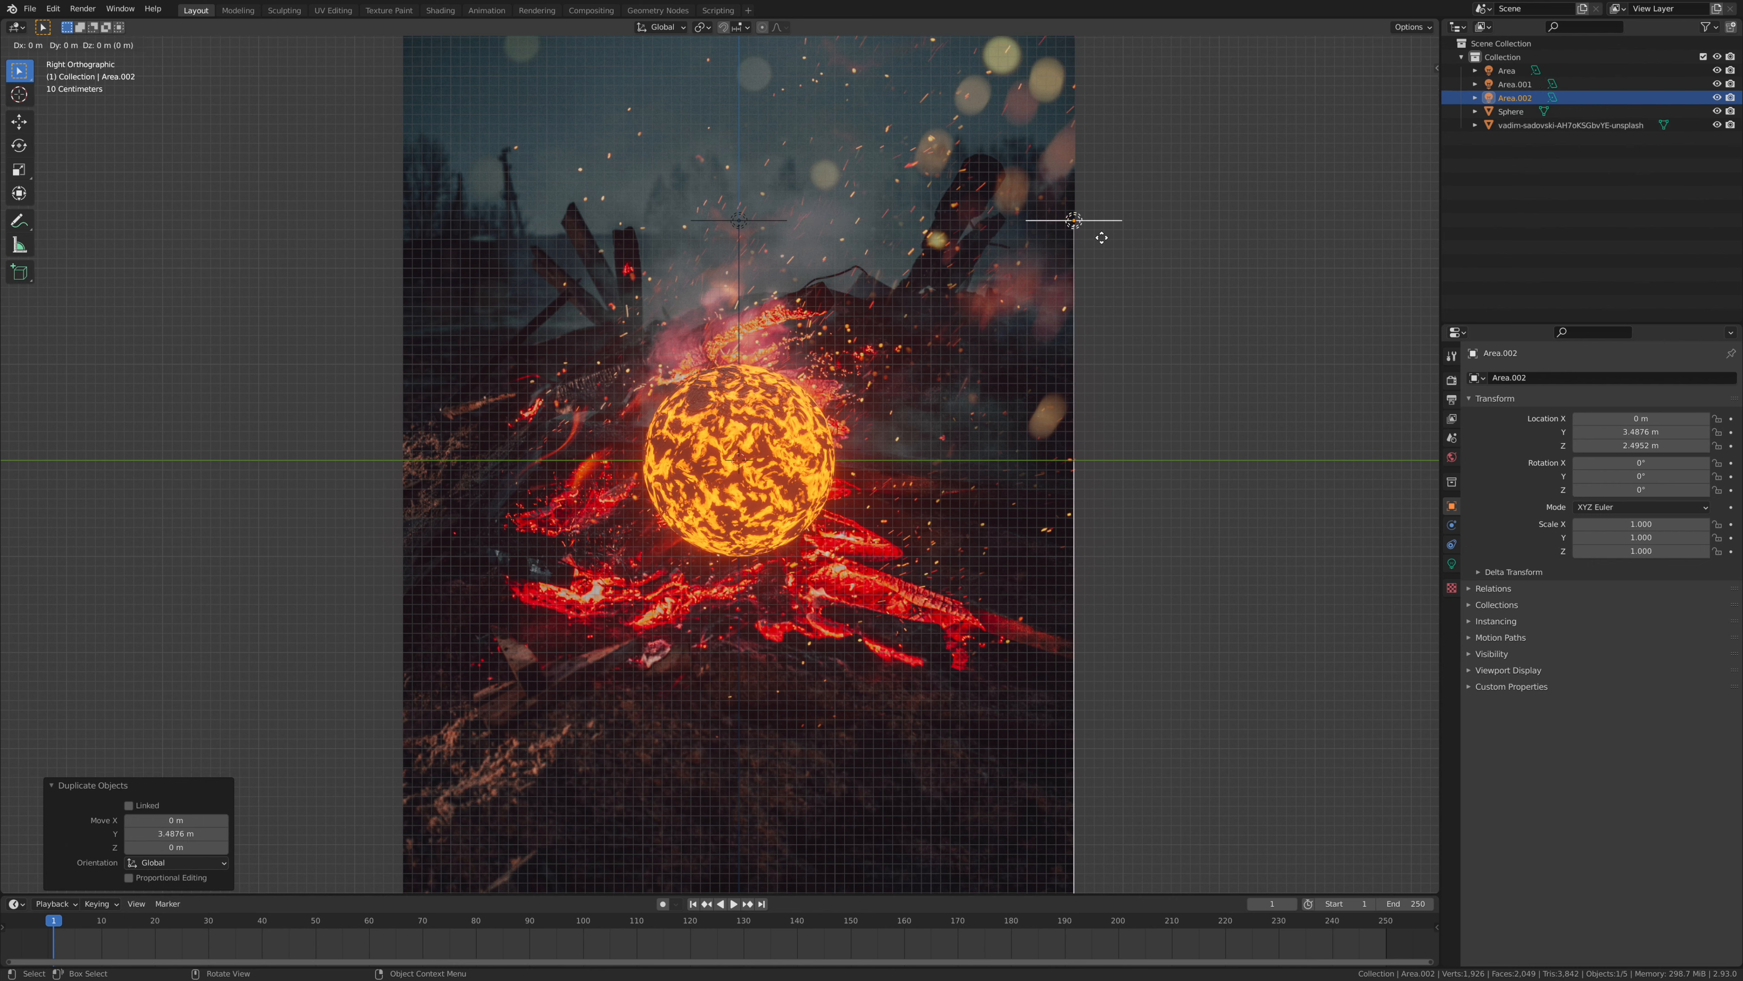
key("y")
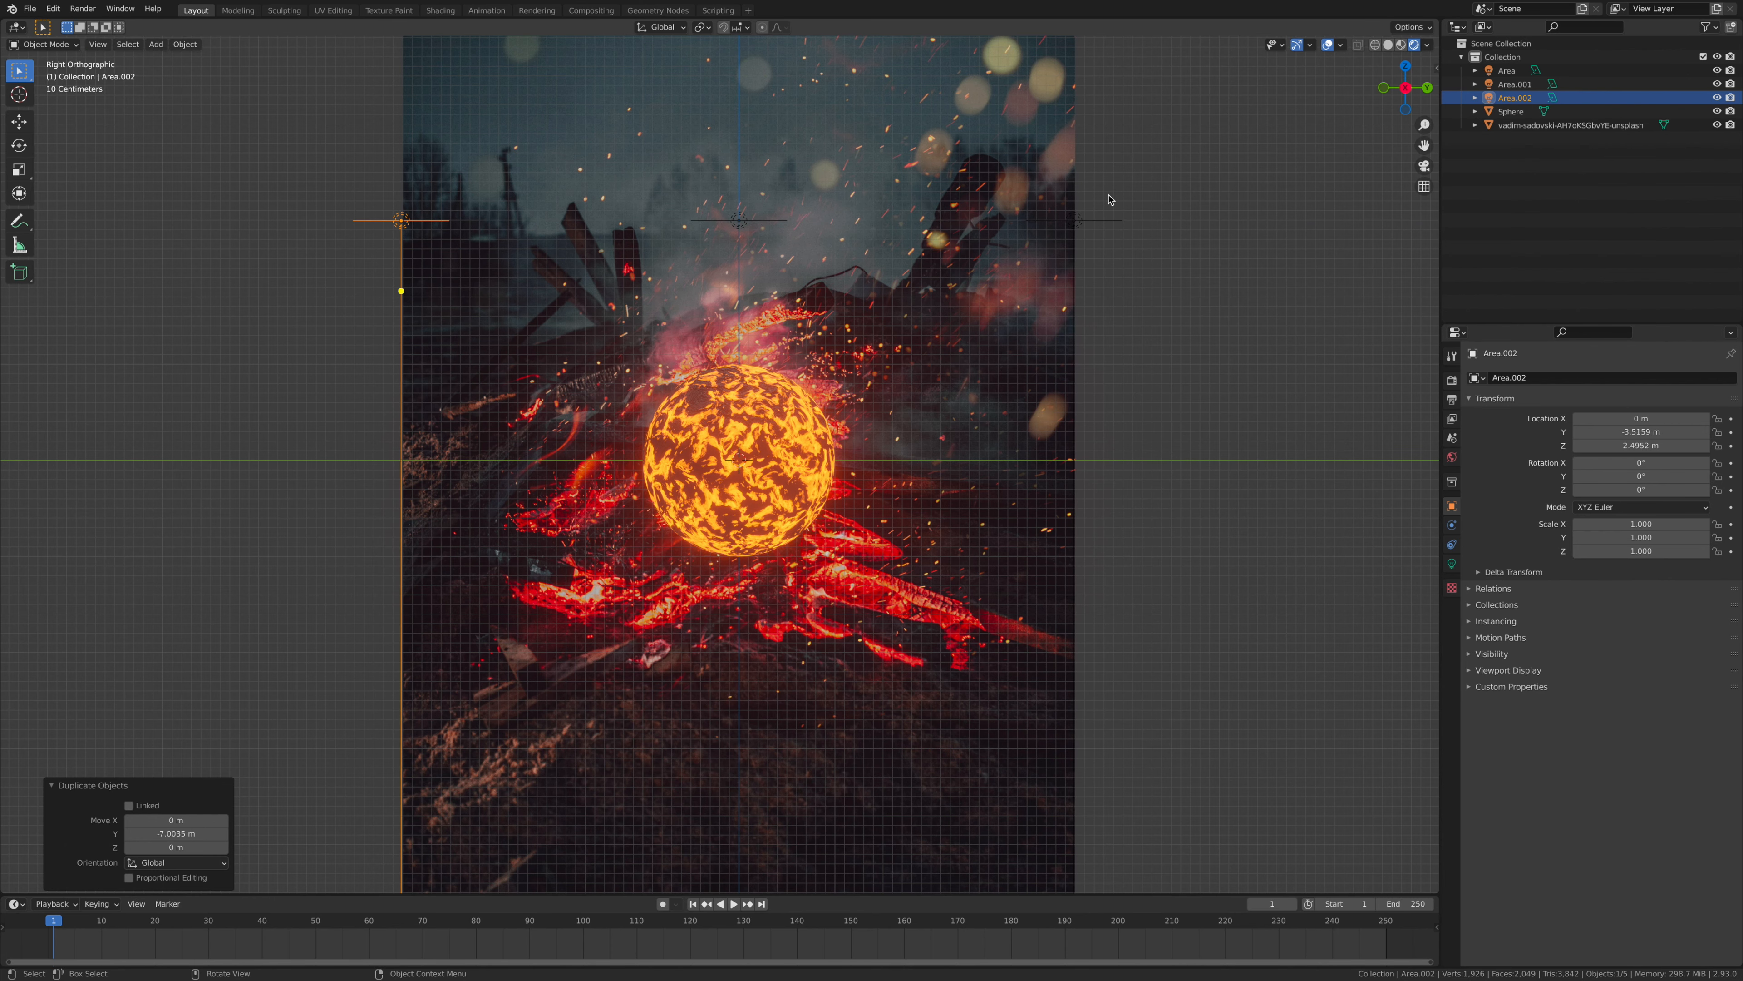
Step: Move the image plane behind the sphere along X to about -2.03 m
left_click(1427, 88)
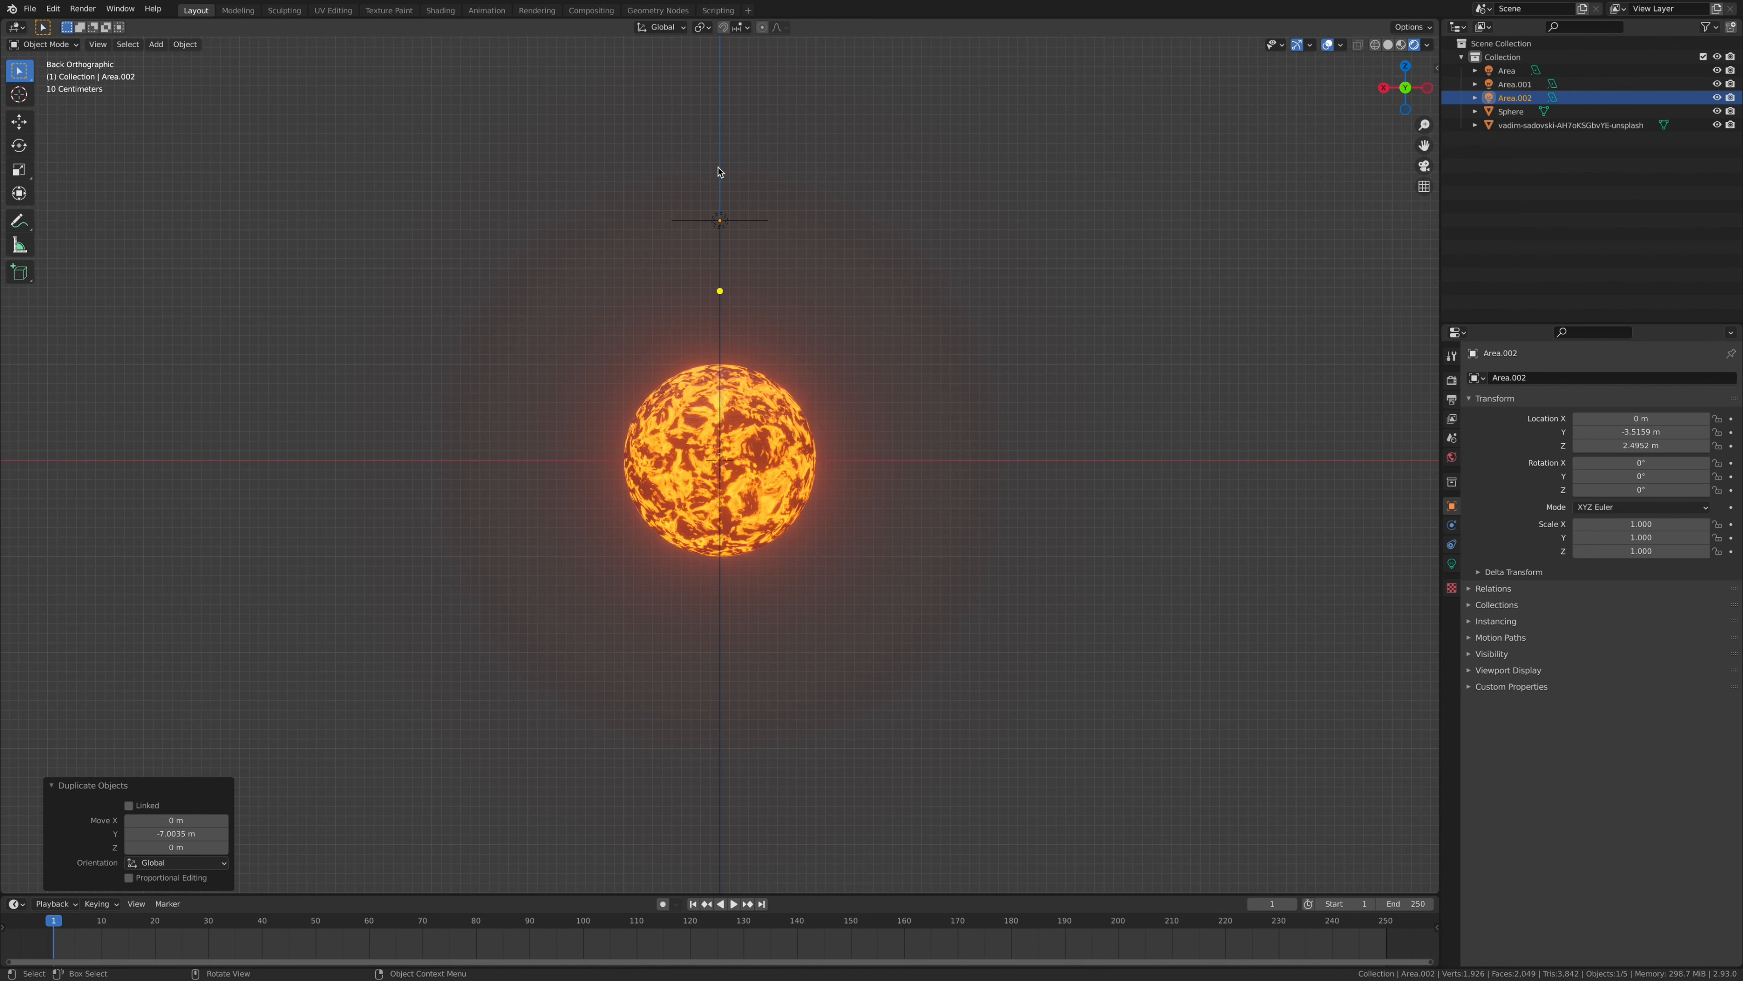
key("alt+a")
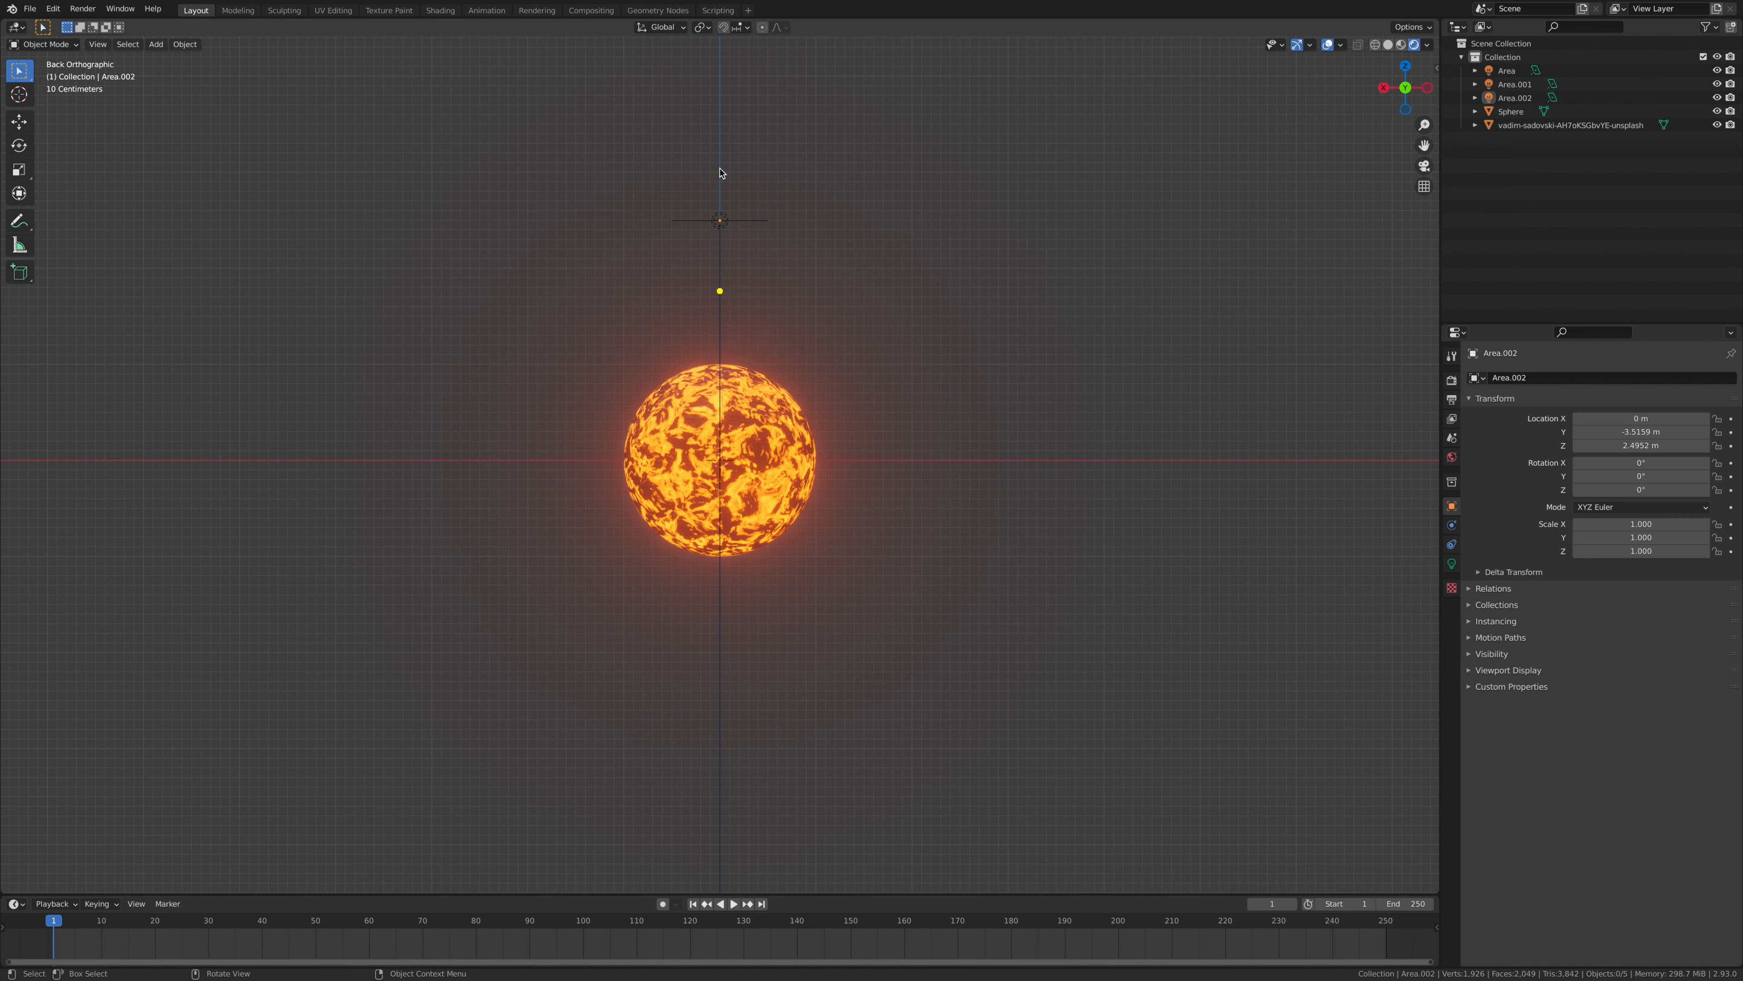
left_click(1536, 125)
key("g")
key("x")
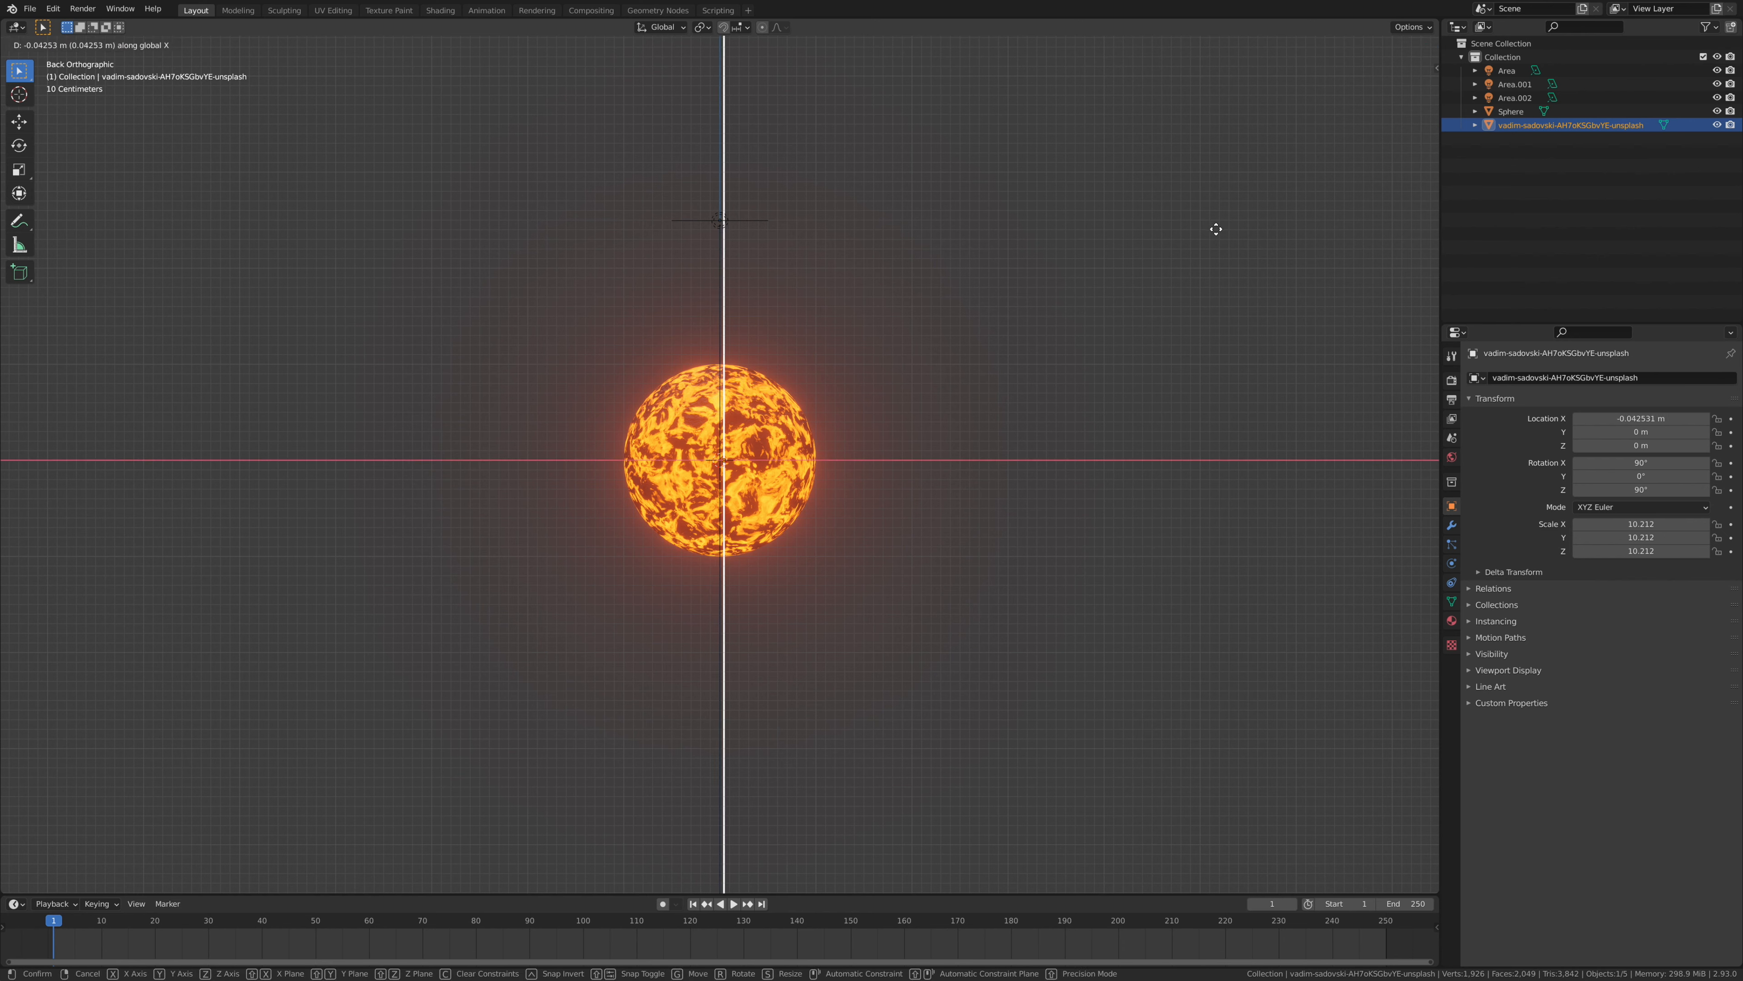
left_click(1404, 234)
Step: Select both outer area lights and move them together along X to about 1.07 m
left_click(1382, 89)
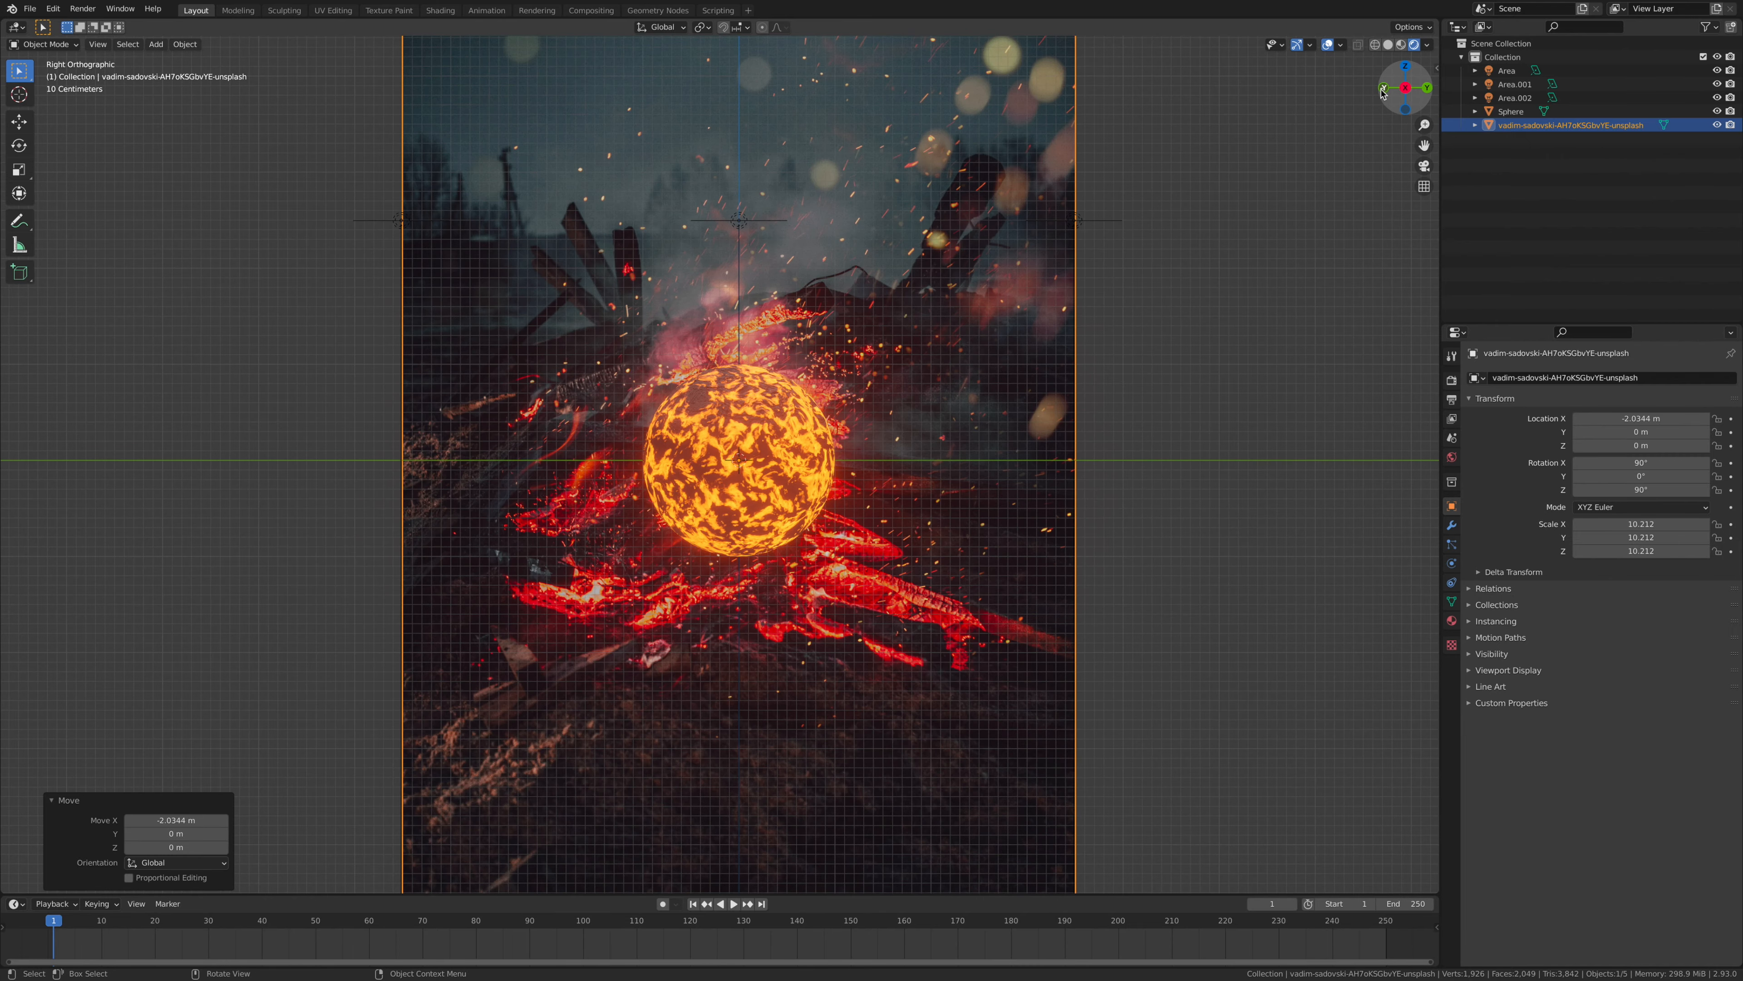
left_click(1075, 222)
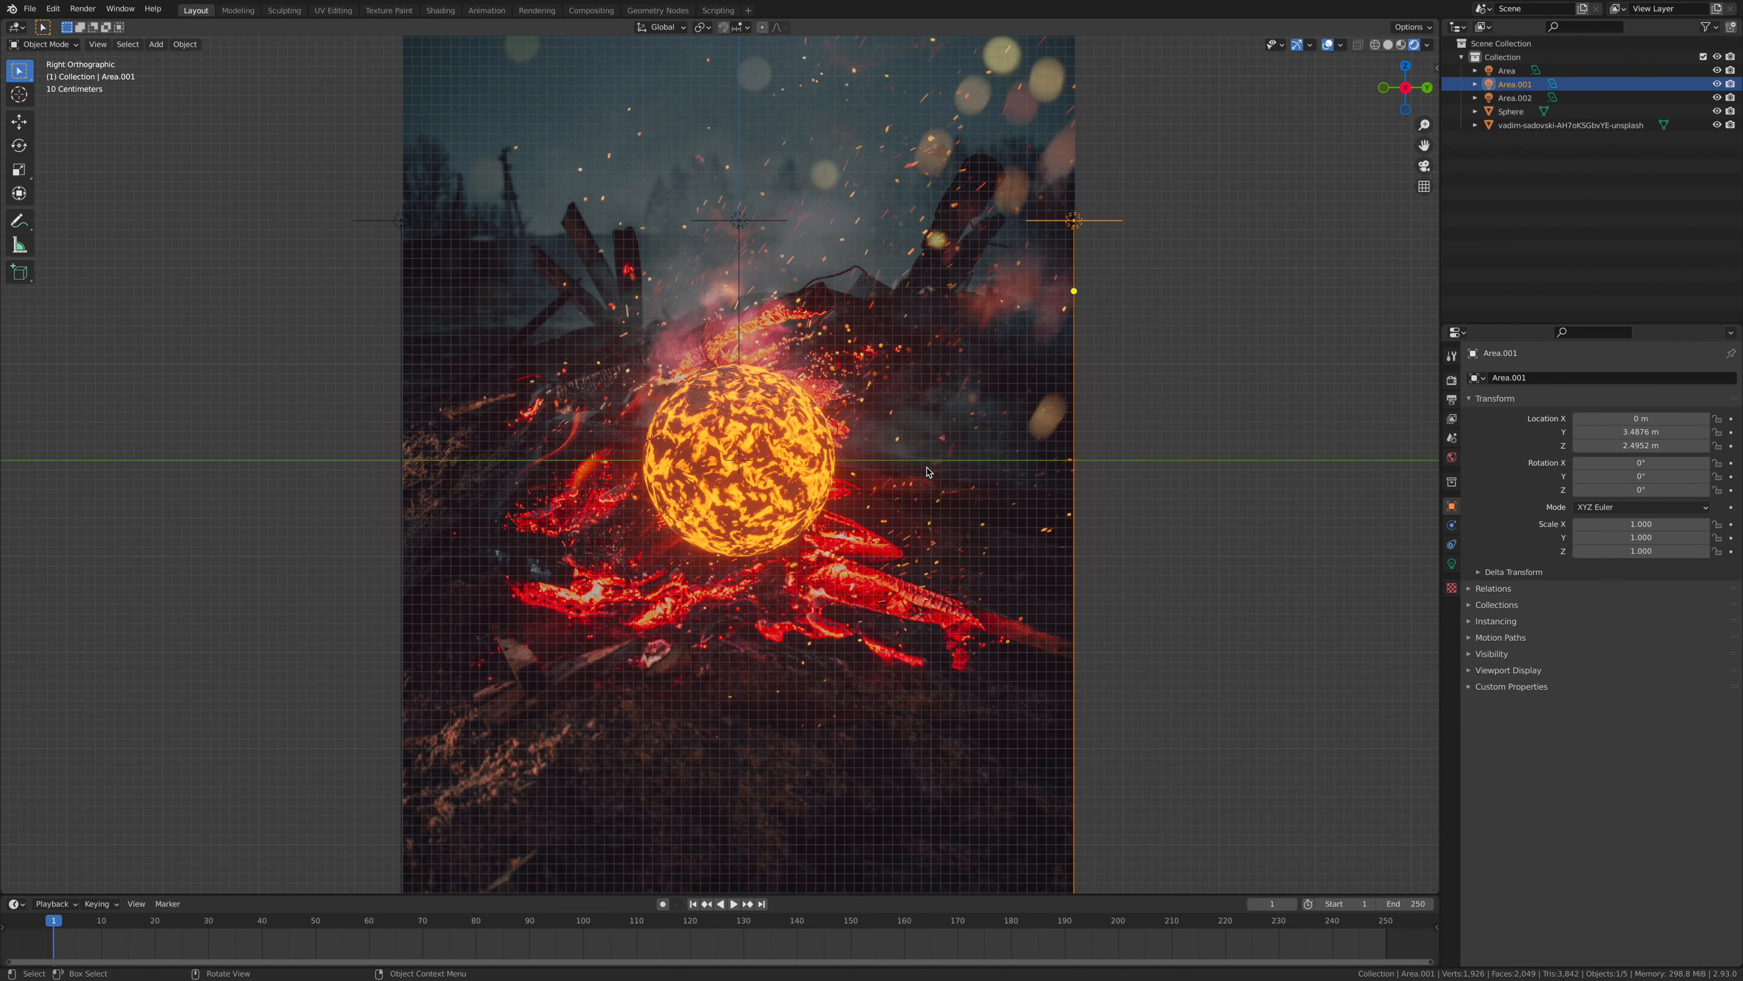
left_click(1404, 66)
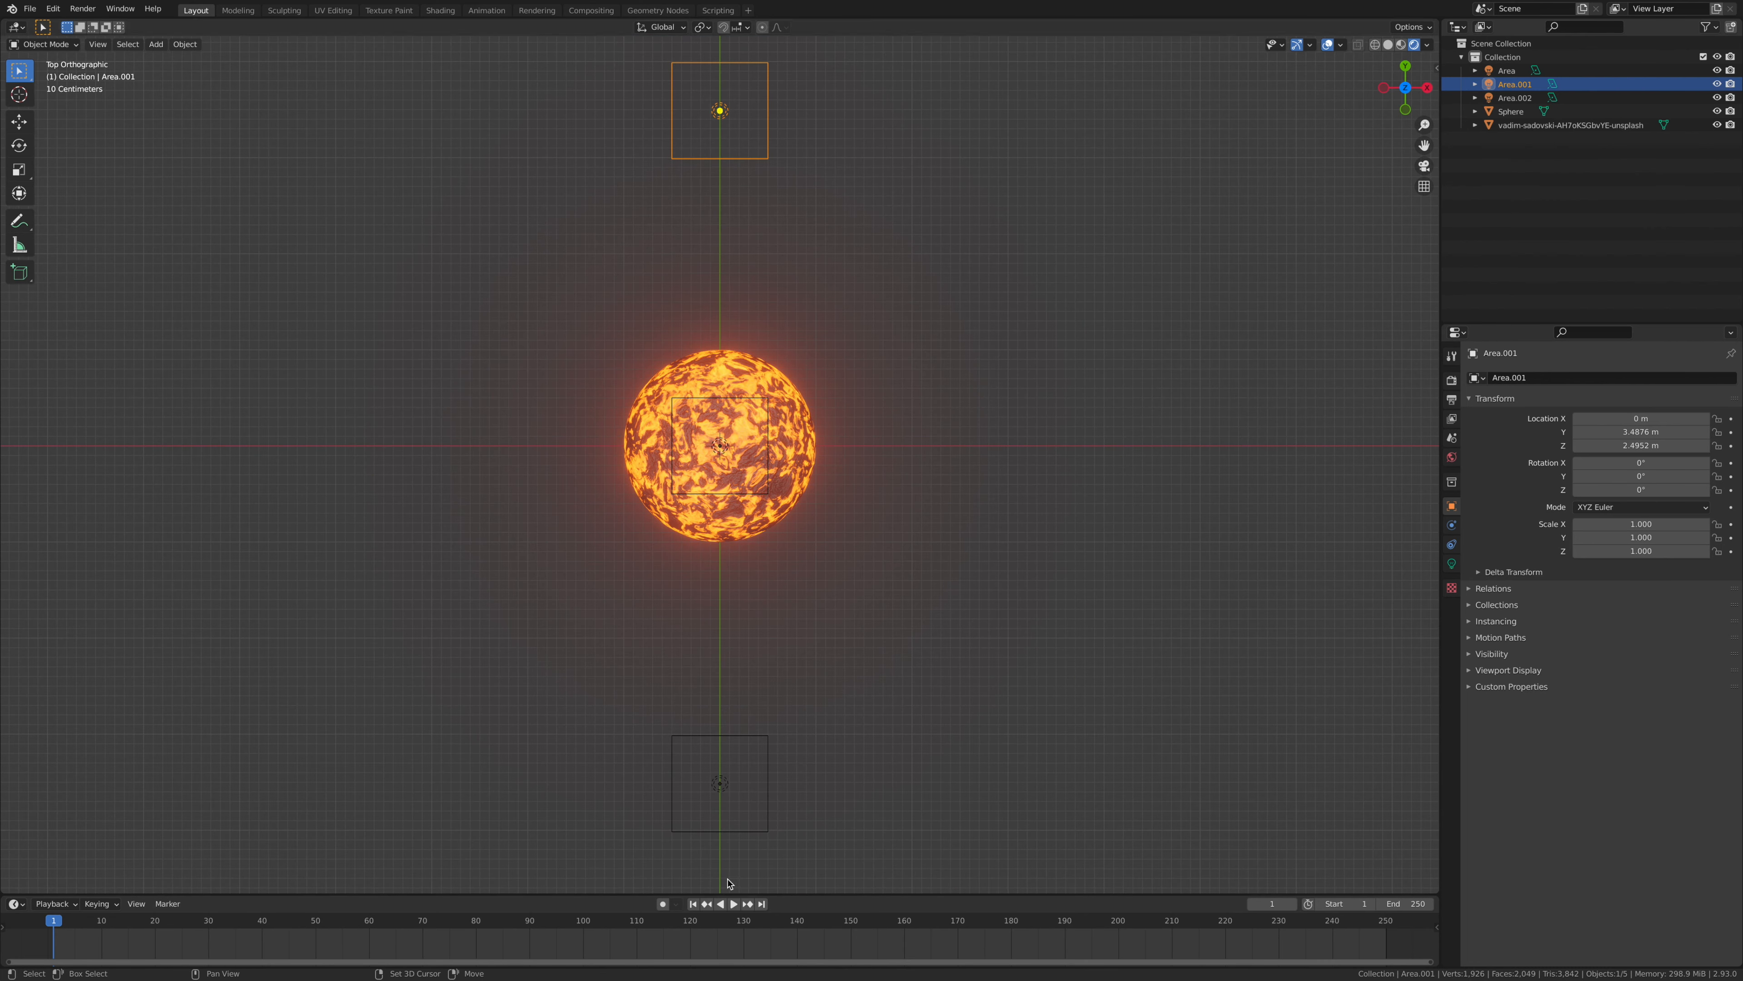
left_click(720, 788, "shift")
key("g")
key("y")
key("x")
left_click(1007, 722)
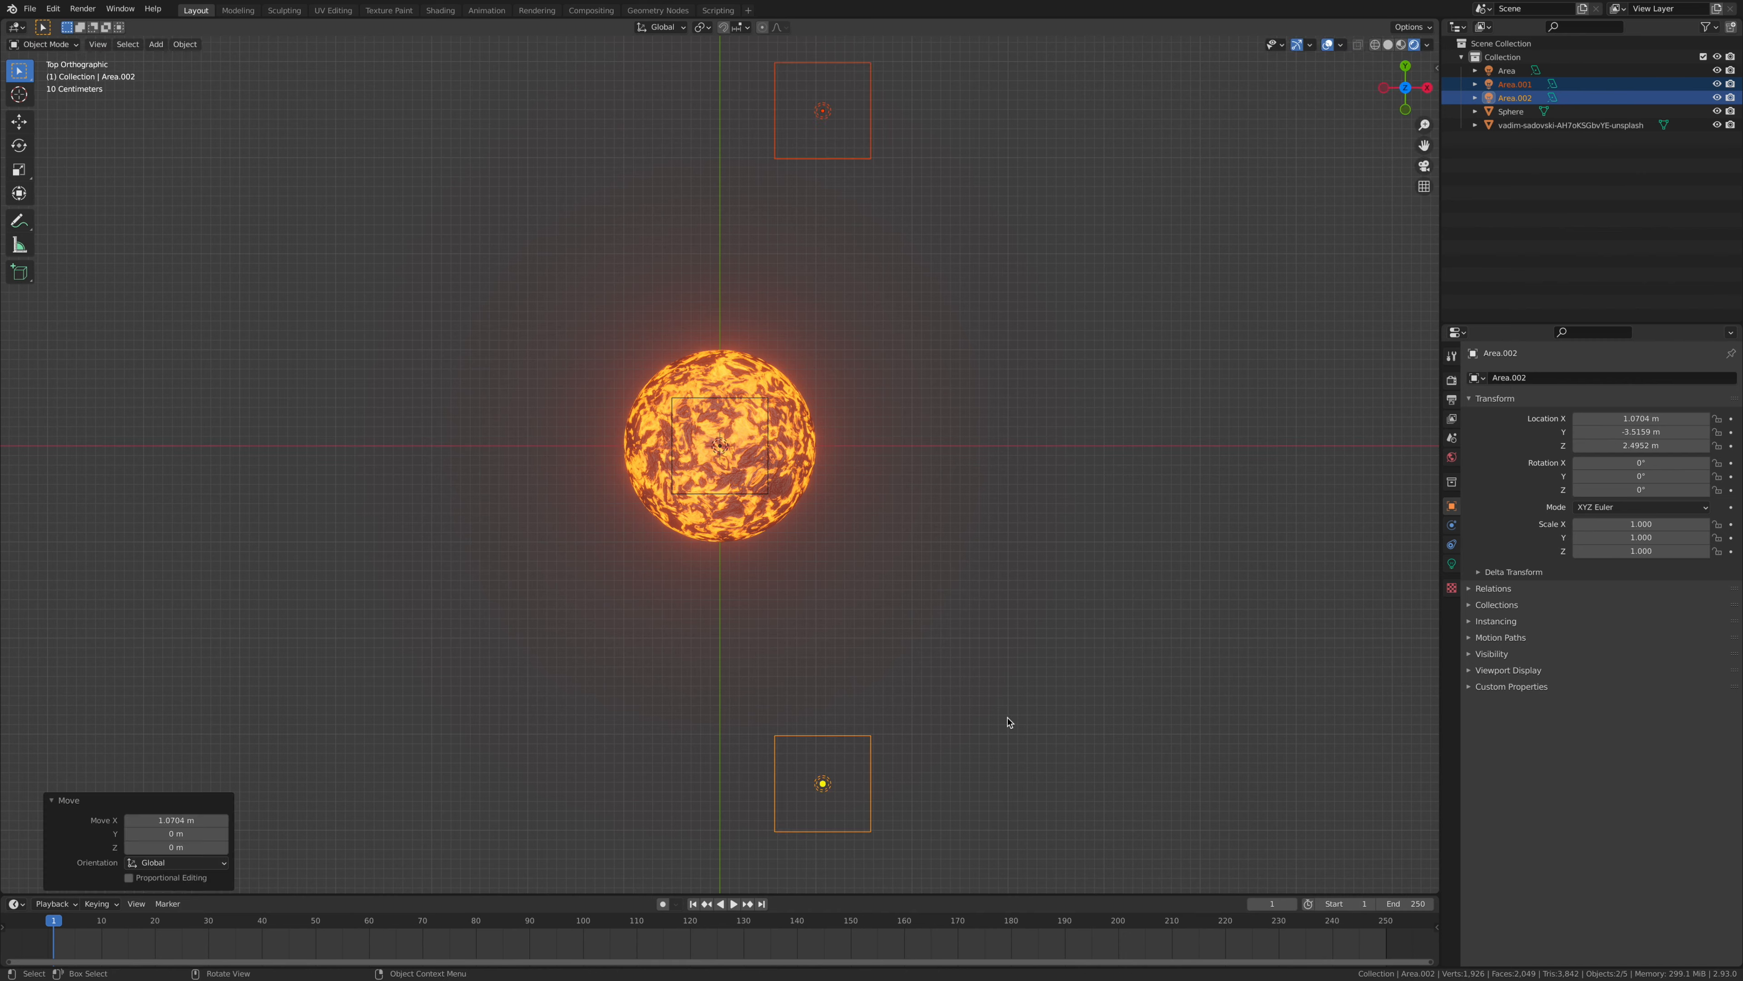
Step: Add a Track To constraint to the area light on the positive Y side, with Sphere as its target
left_click_drag(1400, 86, 1426, 90)
left_click(1407, 88)
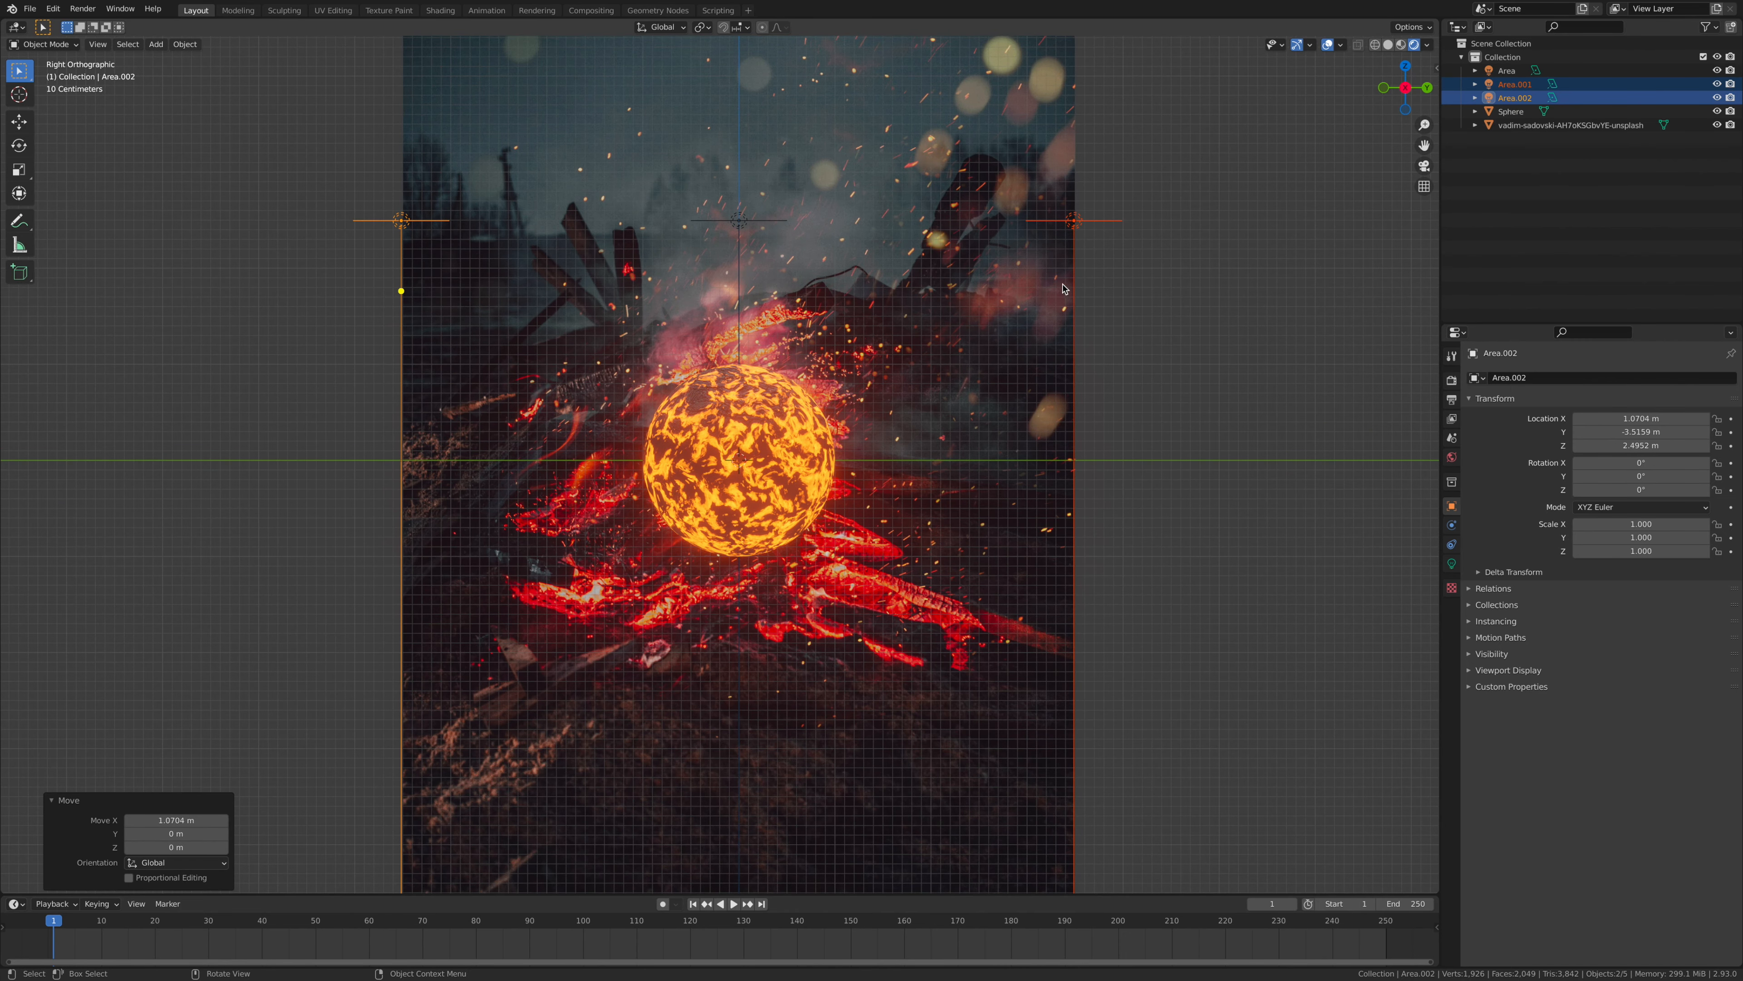
left_click(1091, 222)
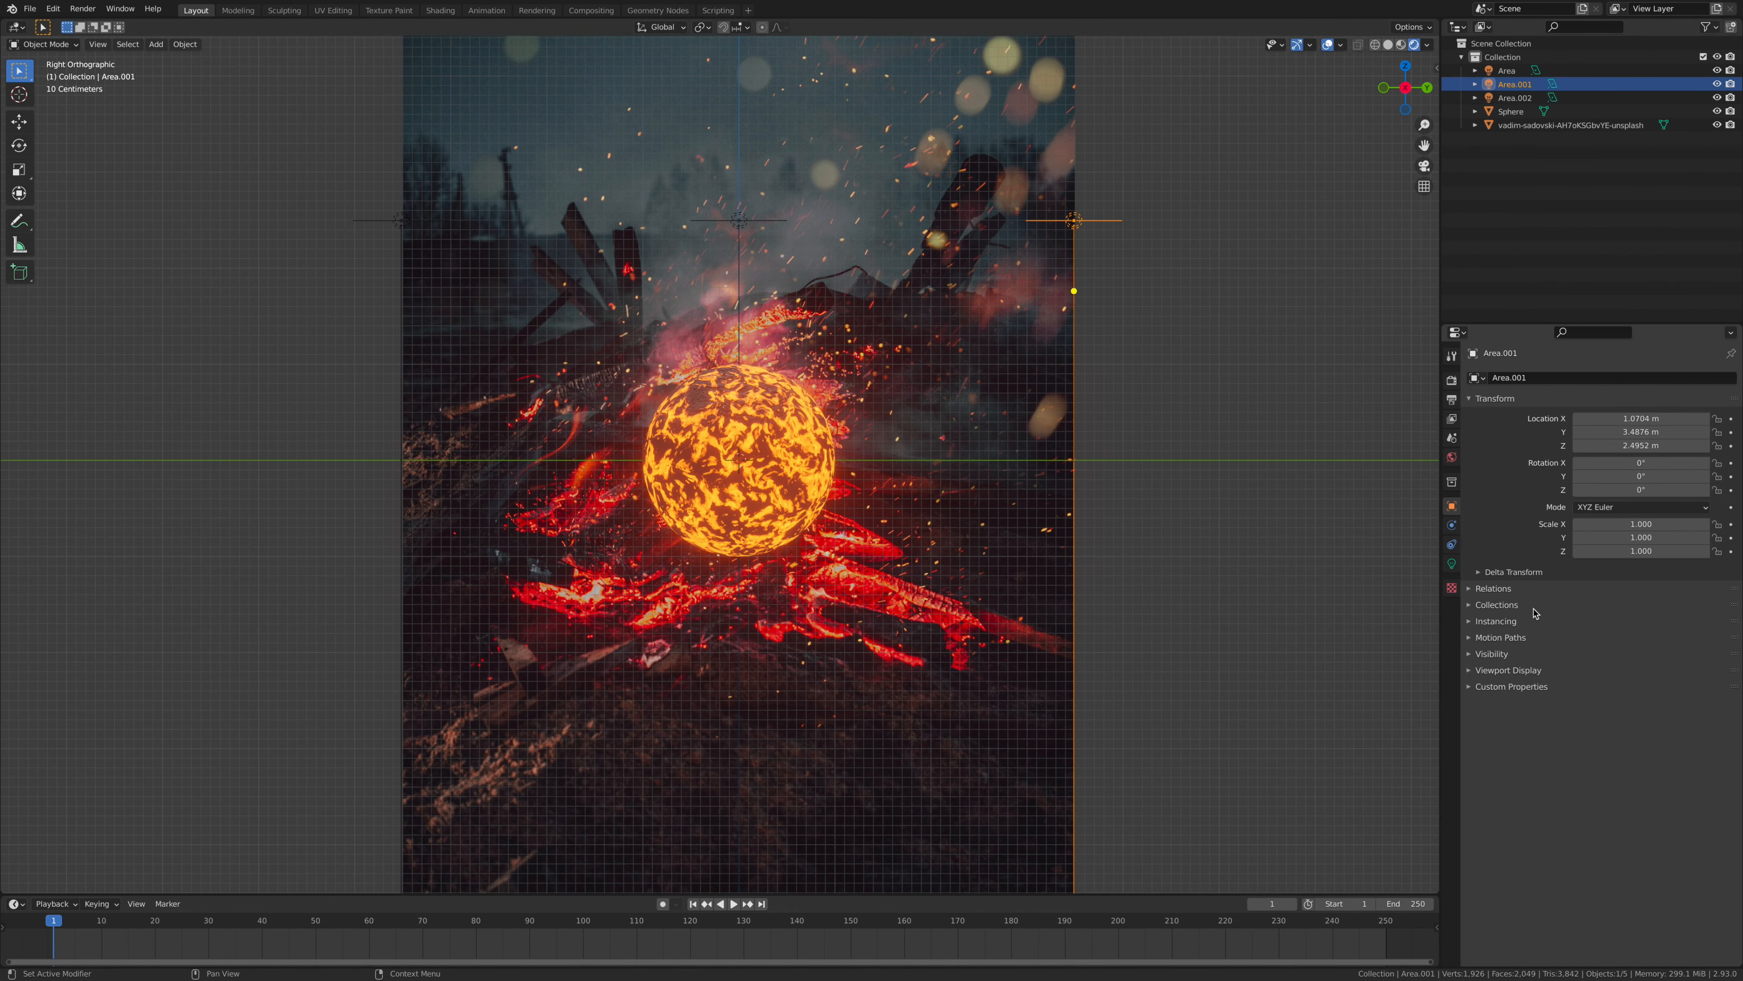
left_click(1451, 544)
left_click(1559, 379)
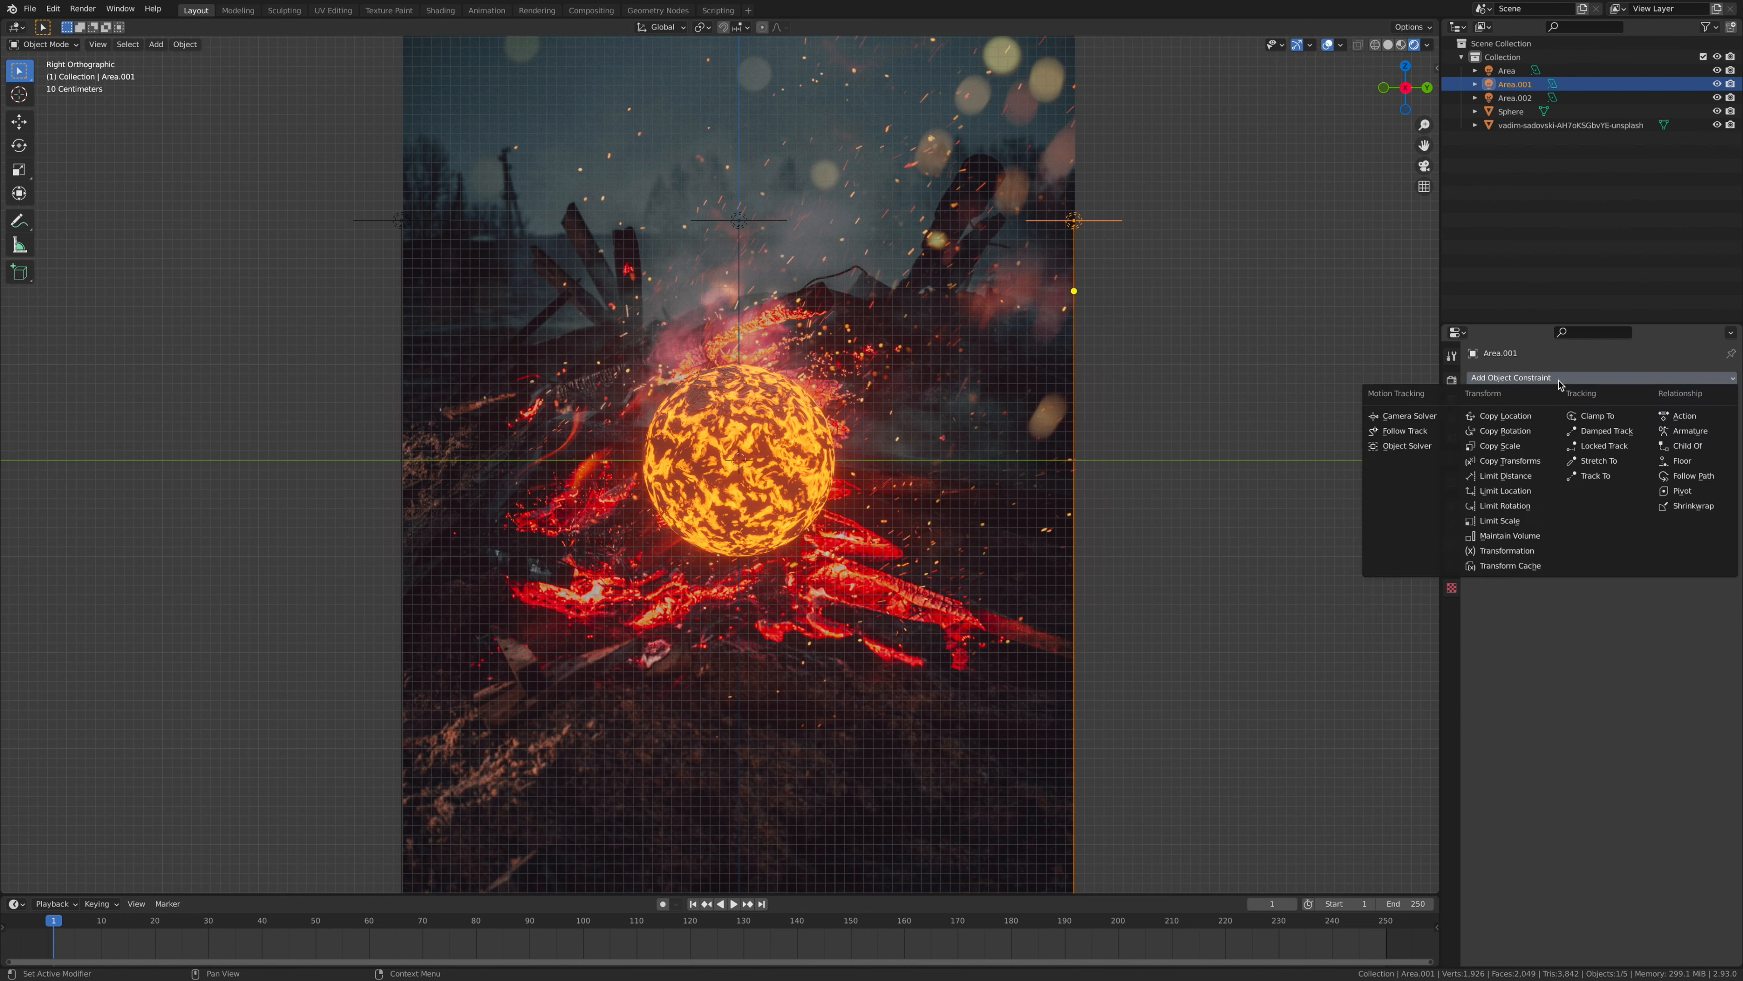
left_click(1596, 475)
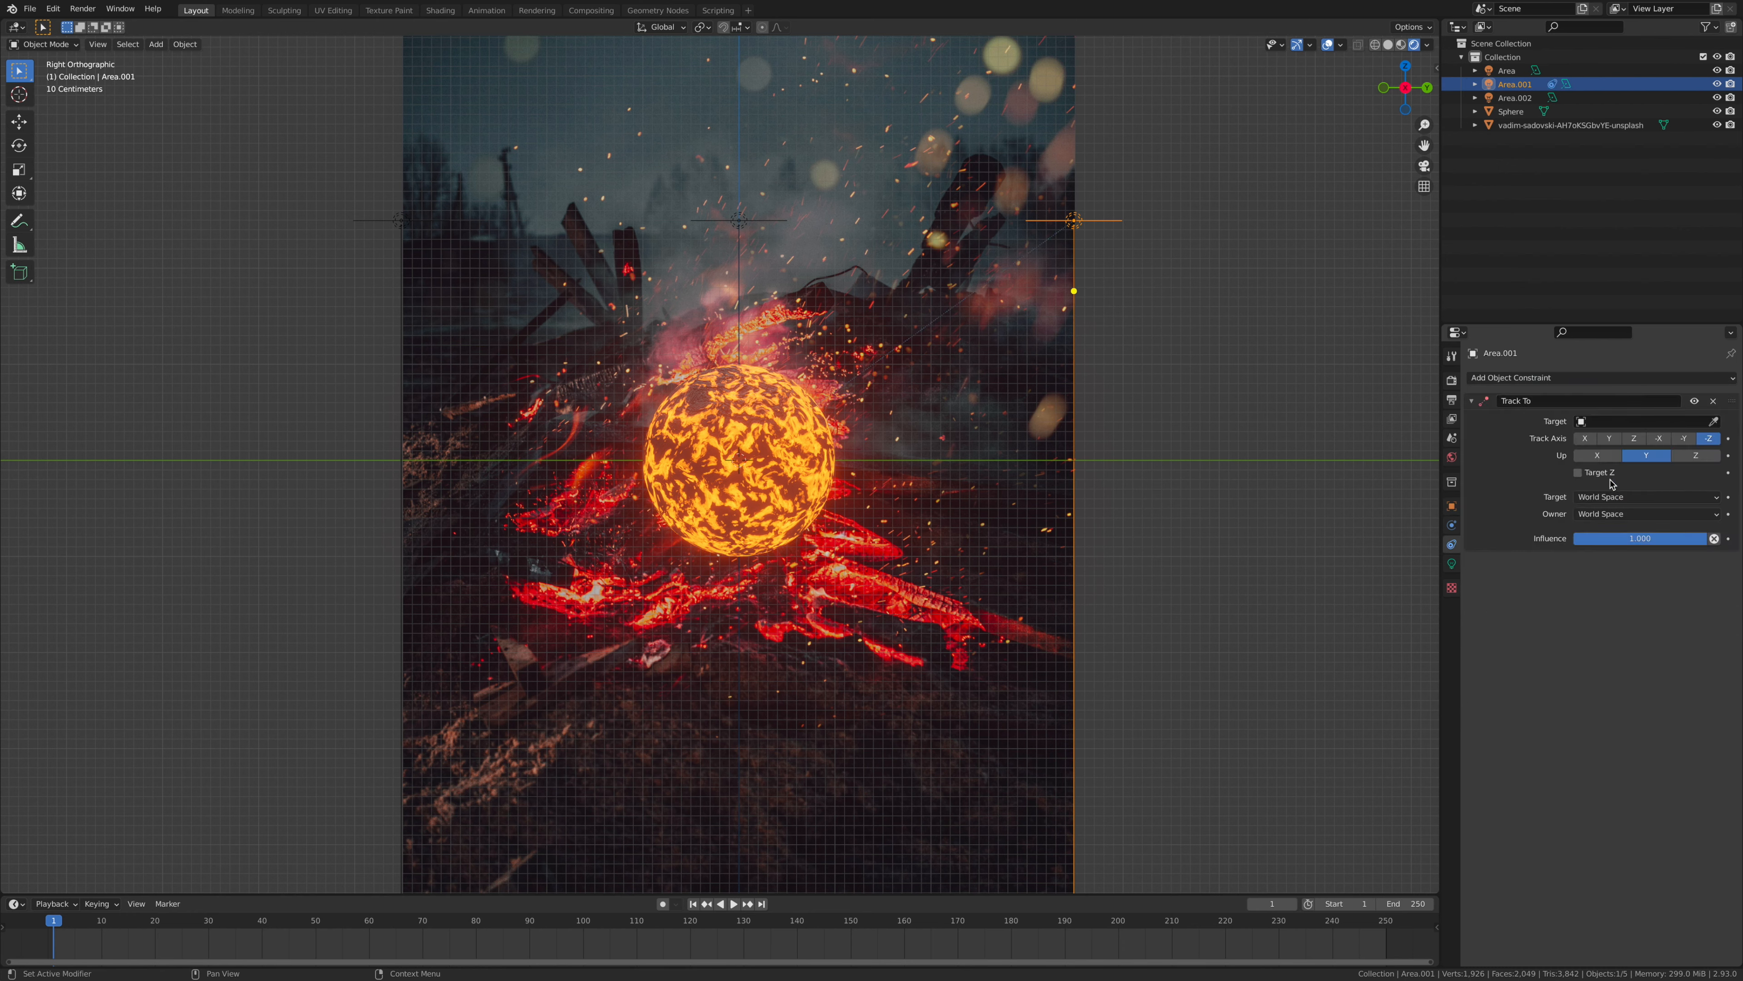
left_click(1581, 422)
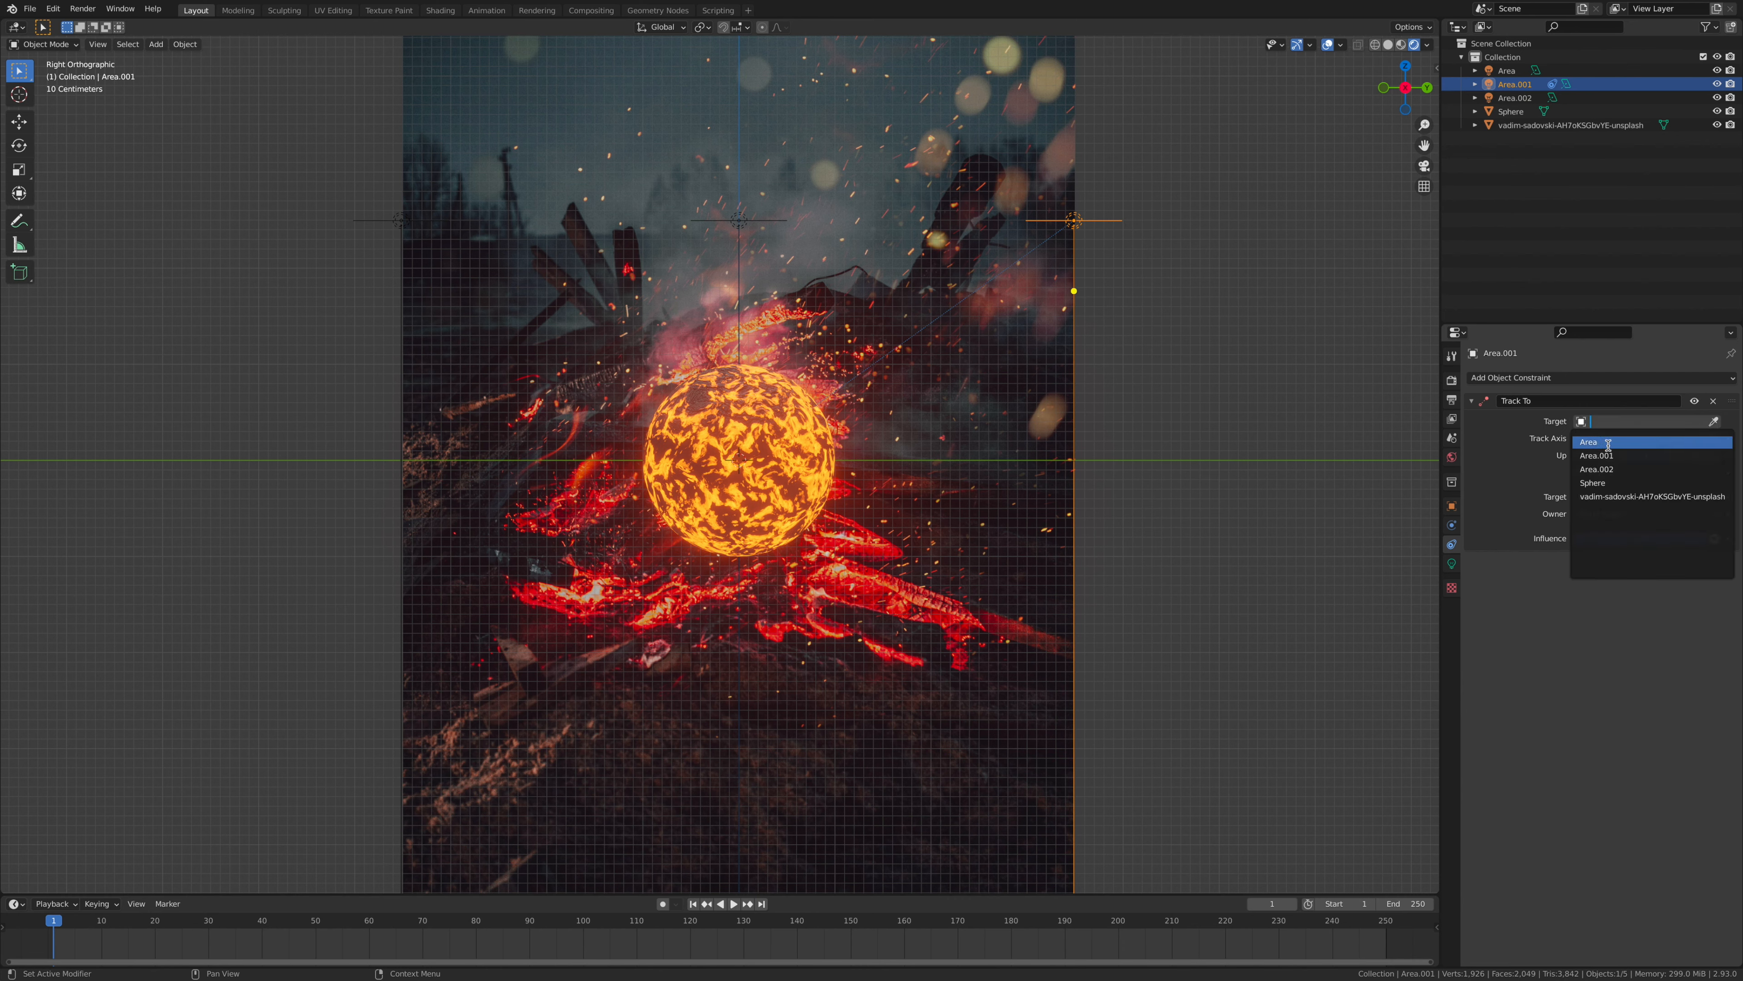
left_click(1627, 485)
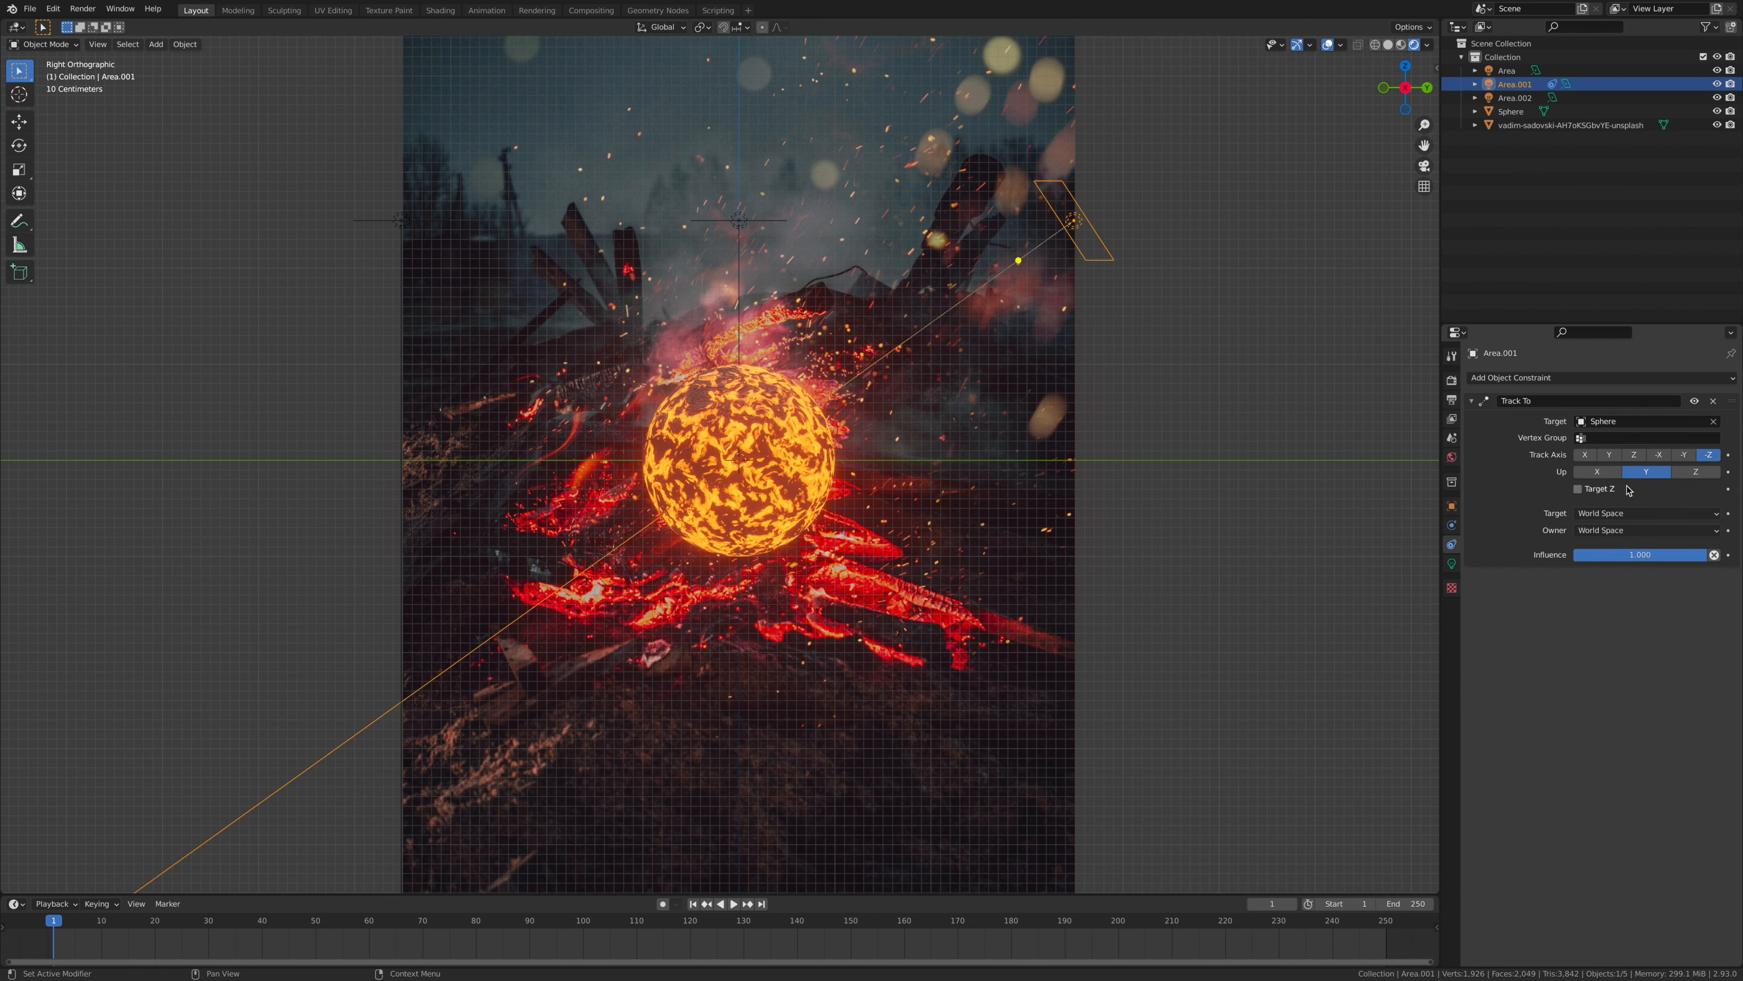
Step: Add a Track To constraint targeting Sphere to the area light on the negative Y side
left_click(401, 221)
left_click(1620, 377)
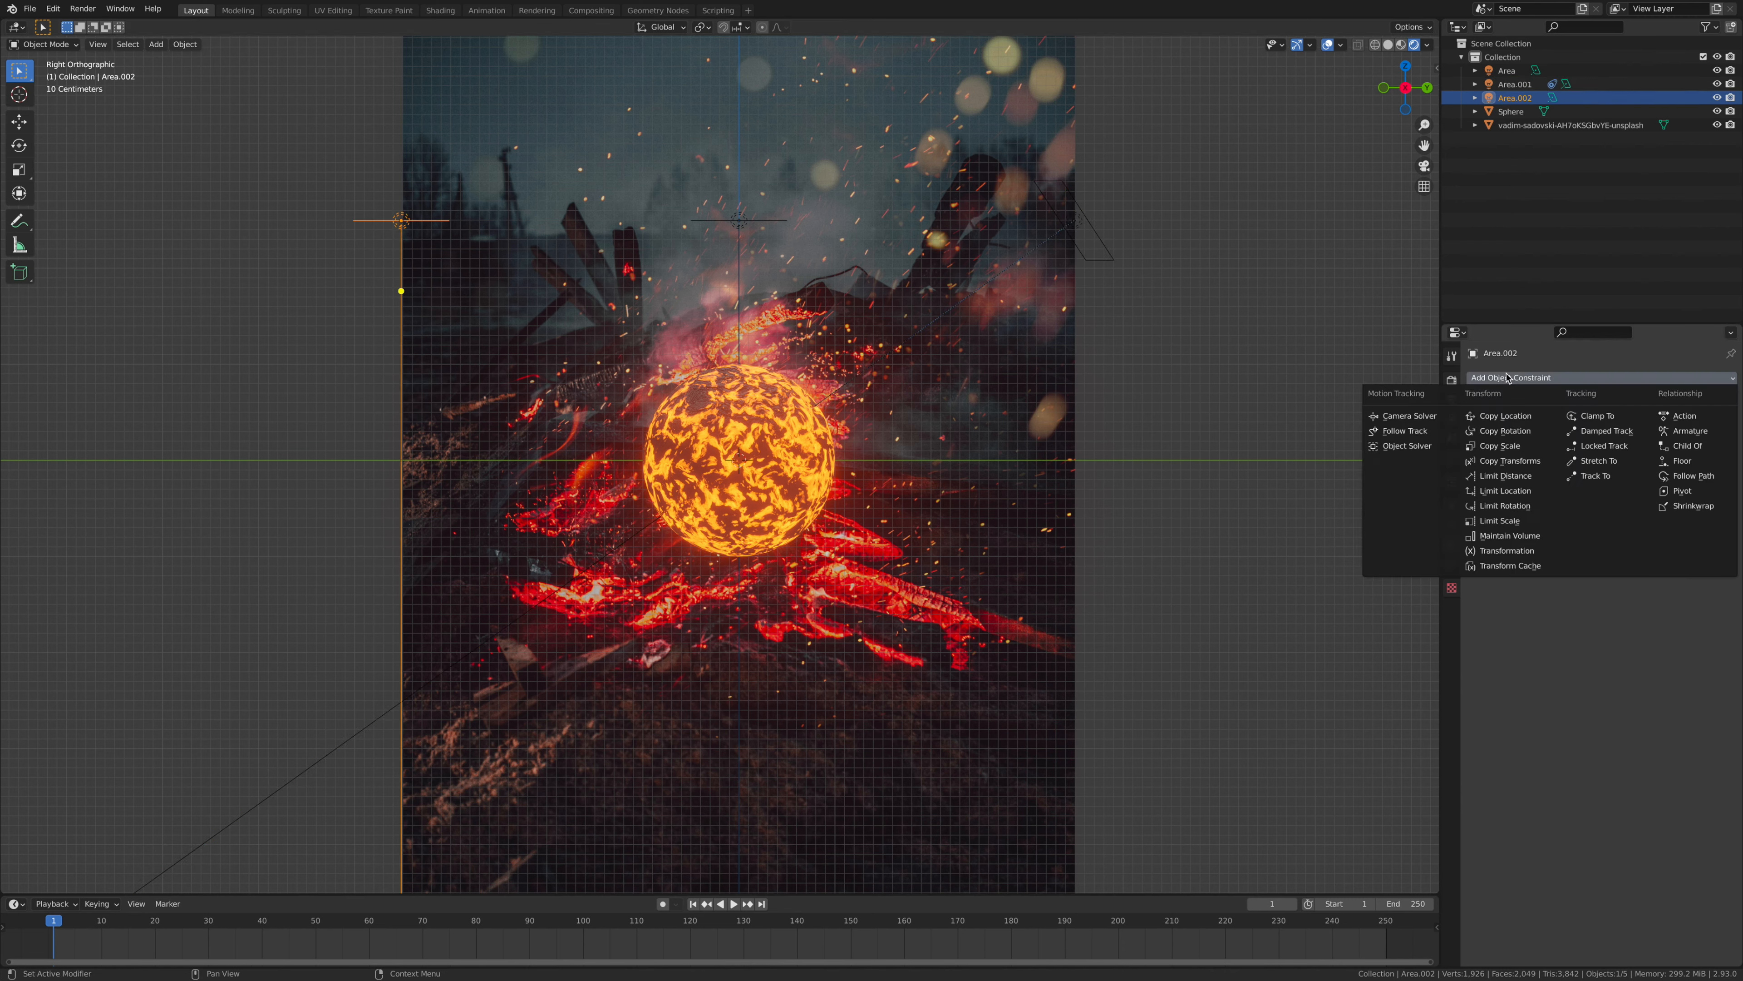
left_click(1602, 475)
left_click(1634, 421)
left_click(1616, 483)
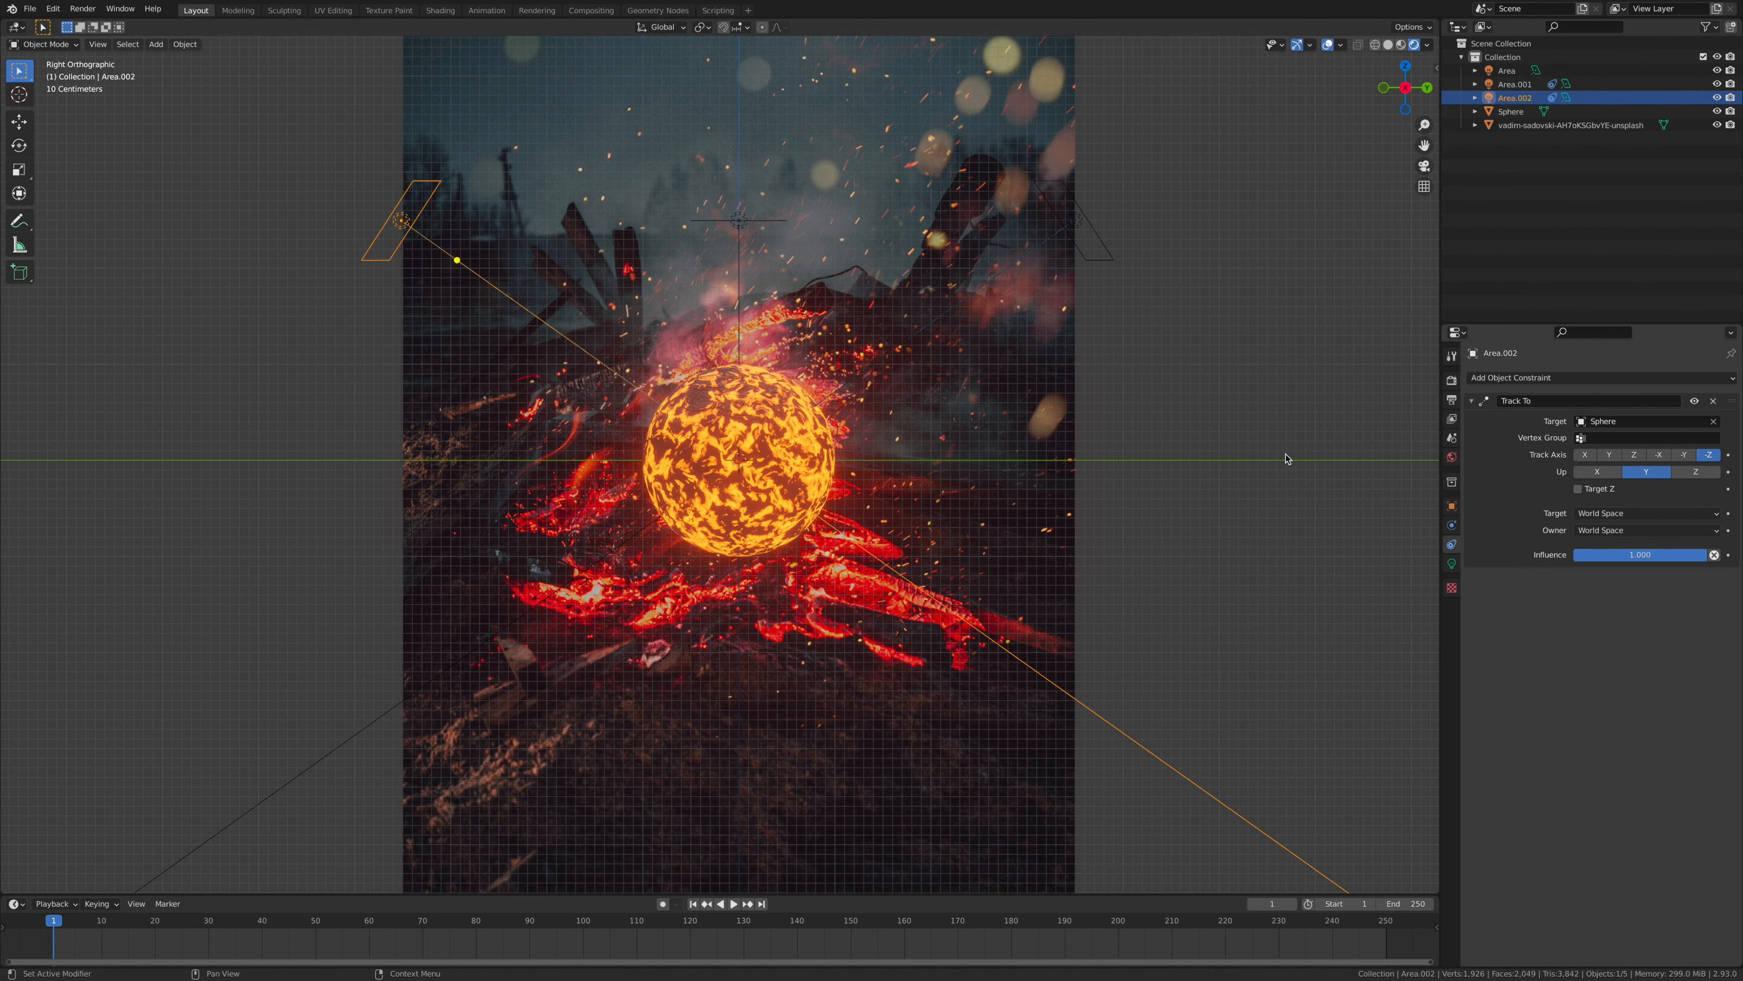
left_click(1327, 44)
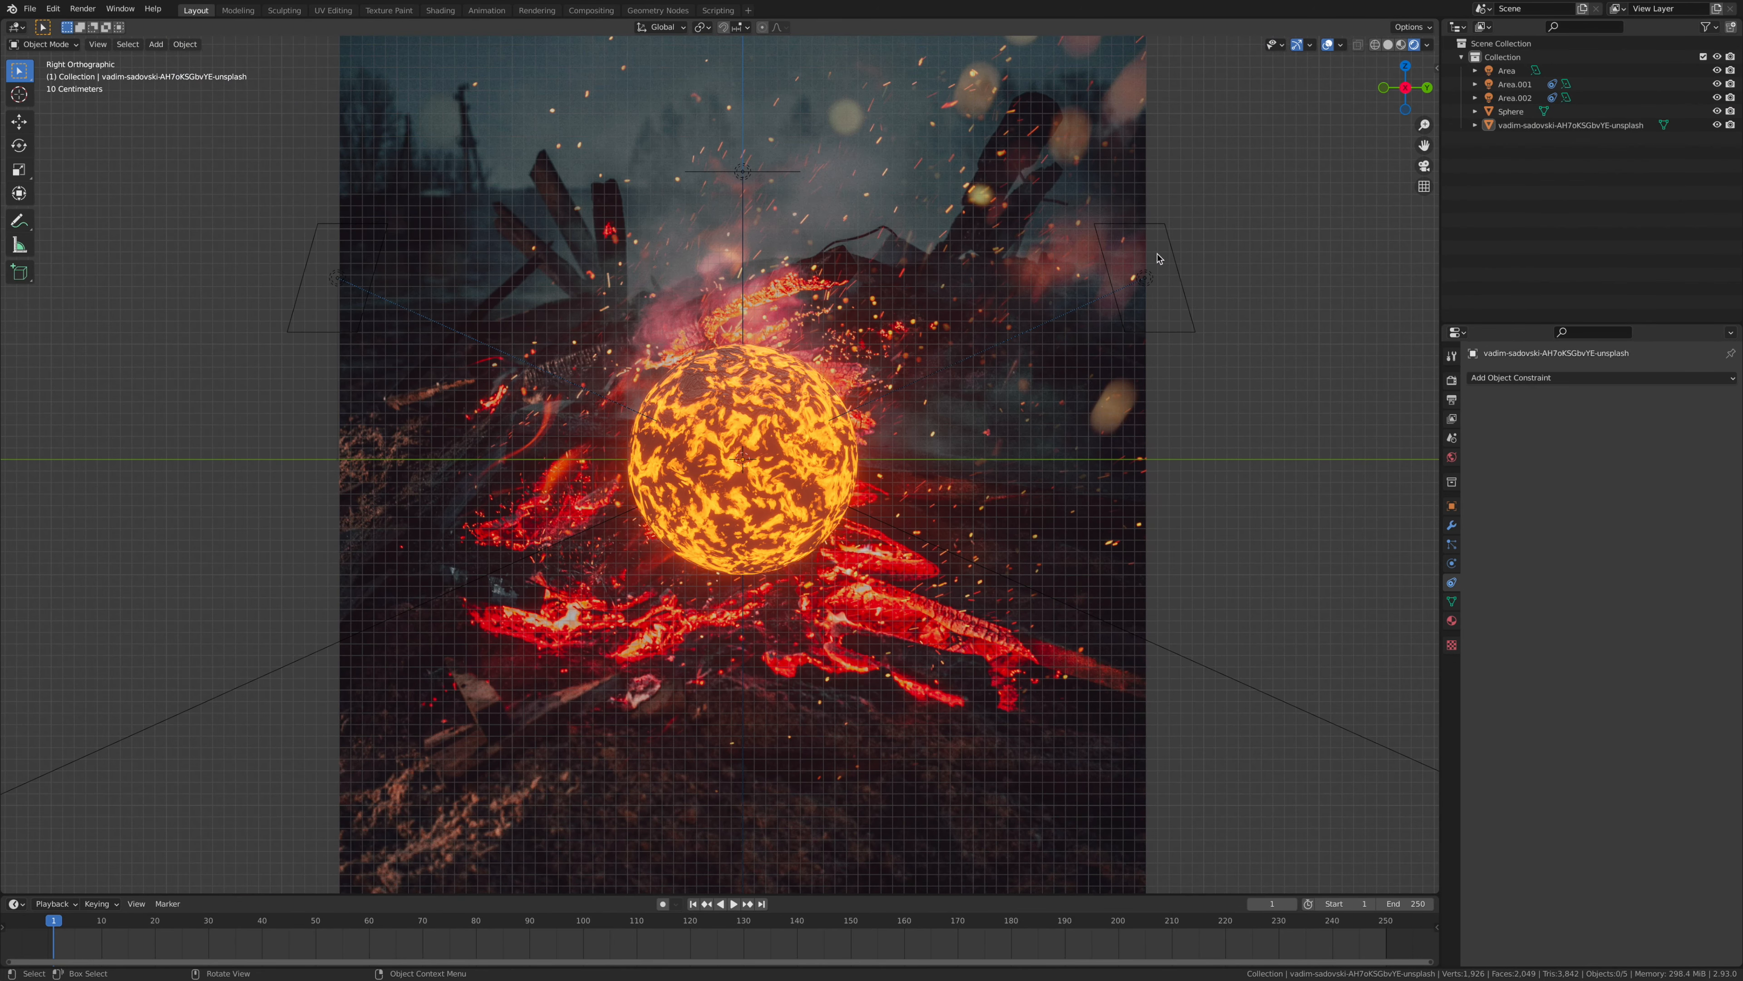
Step: Add a camera to the scene and set its X location to 6.1 m
key("shift+a")
mouse_move(1332, 285)
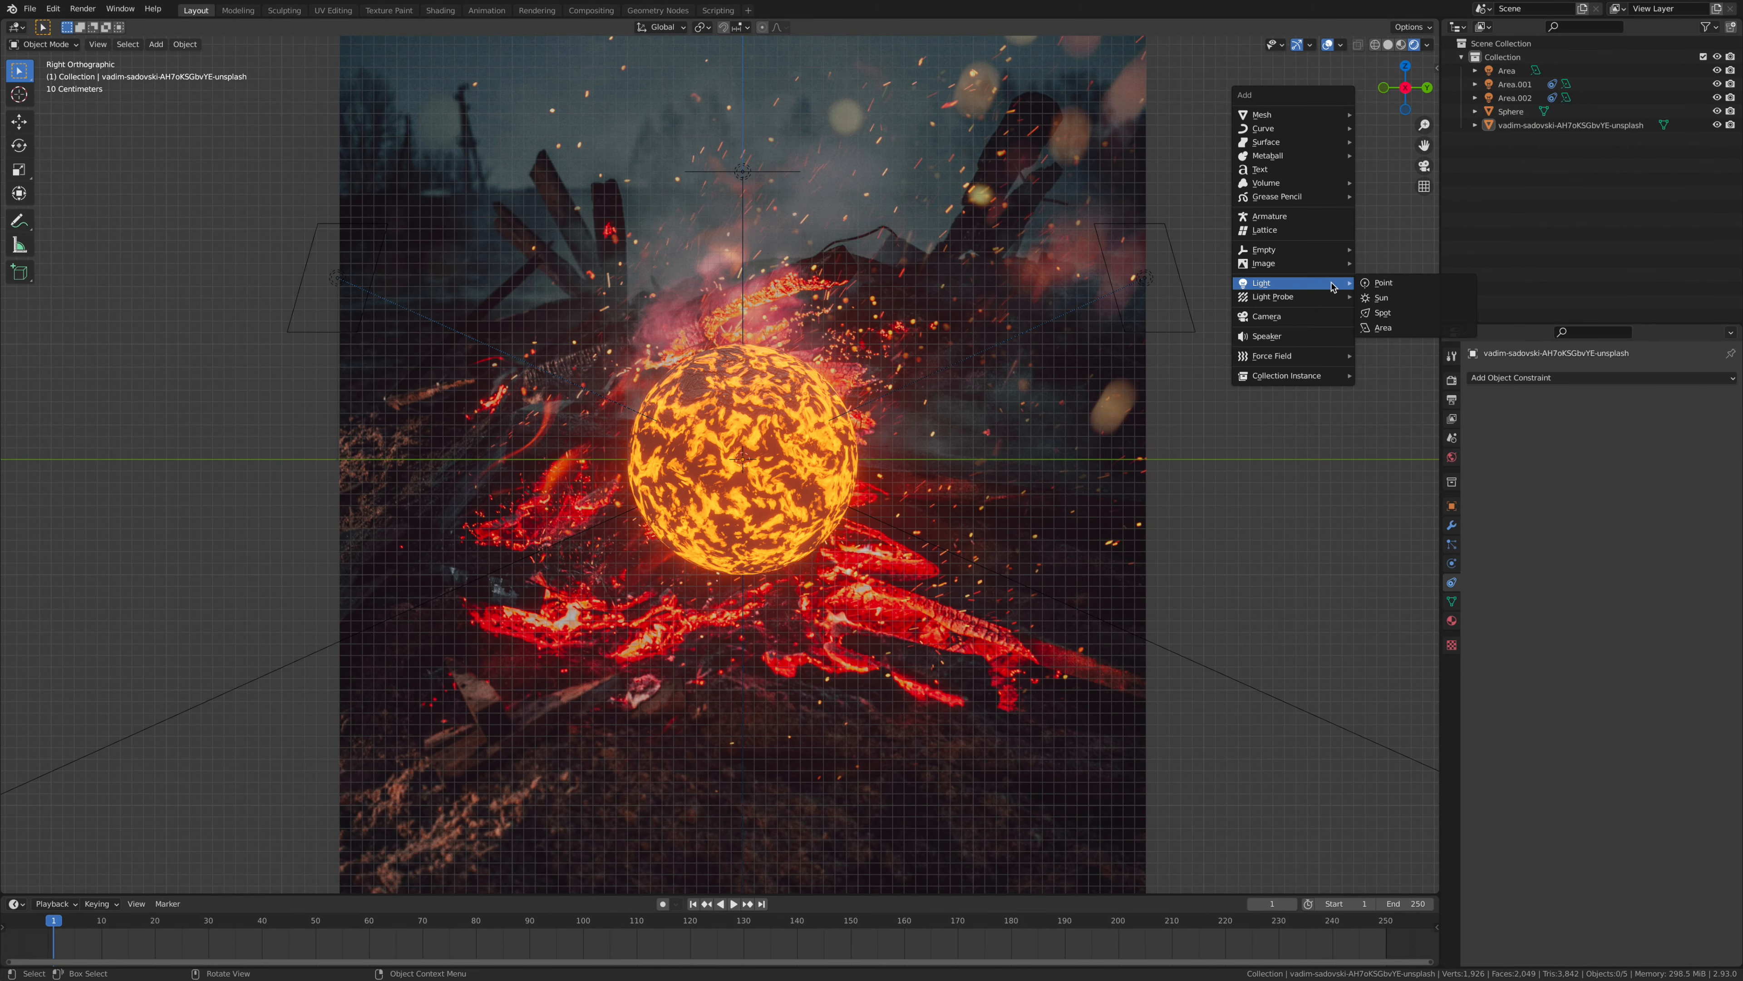
left_click(1291, 317)
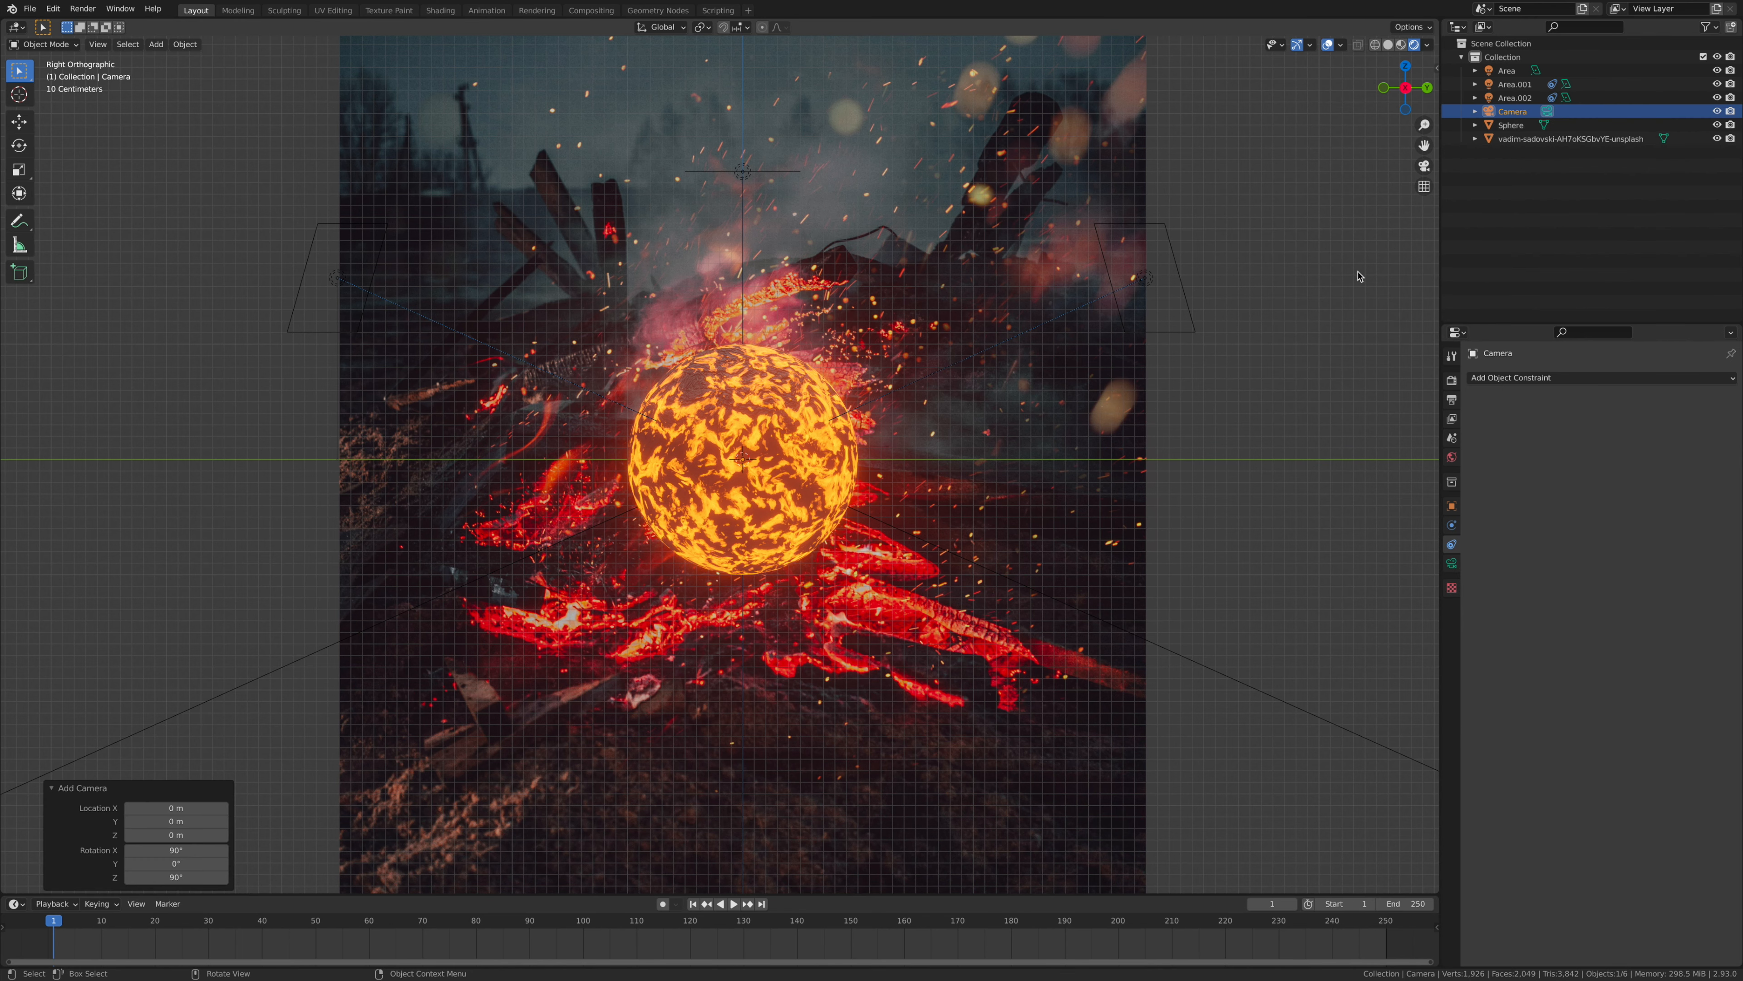
left_click(1452, 505)
left_click_drag(1638, 418, 1702, 418)
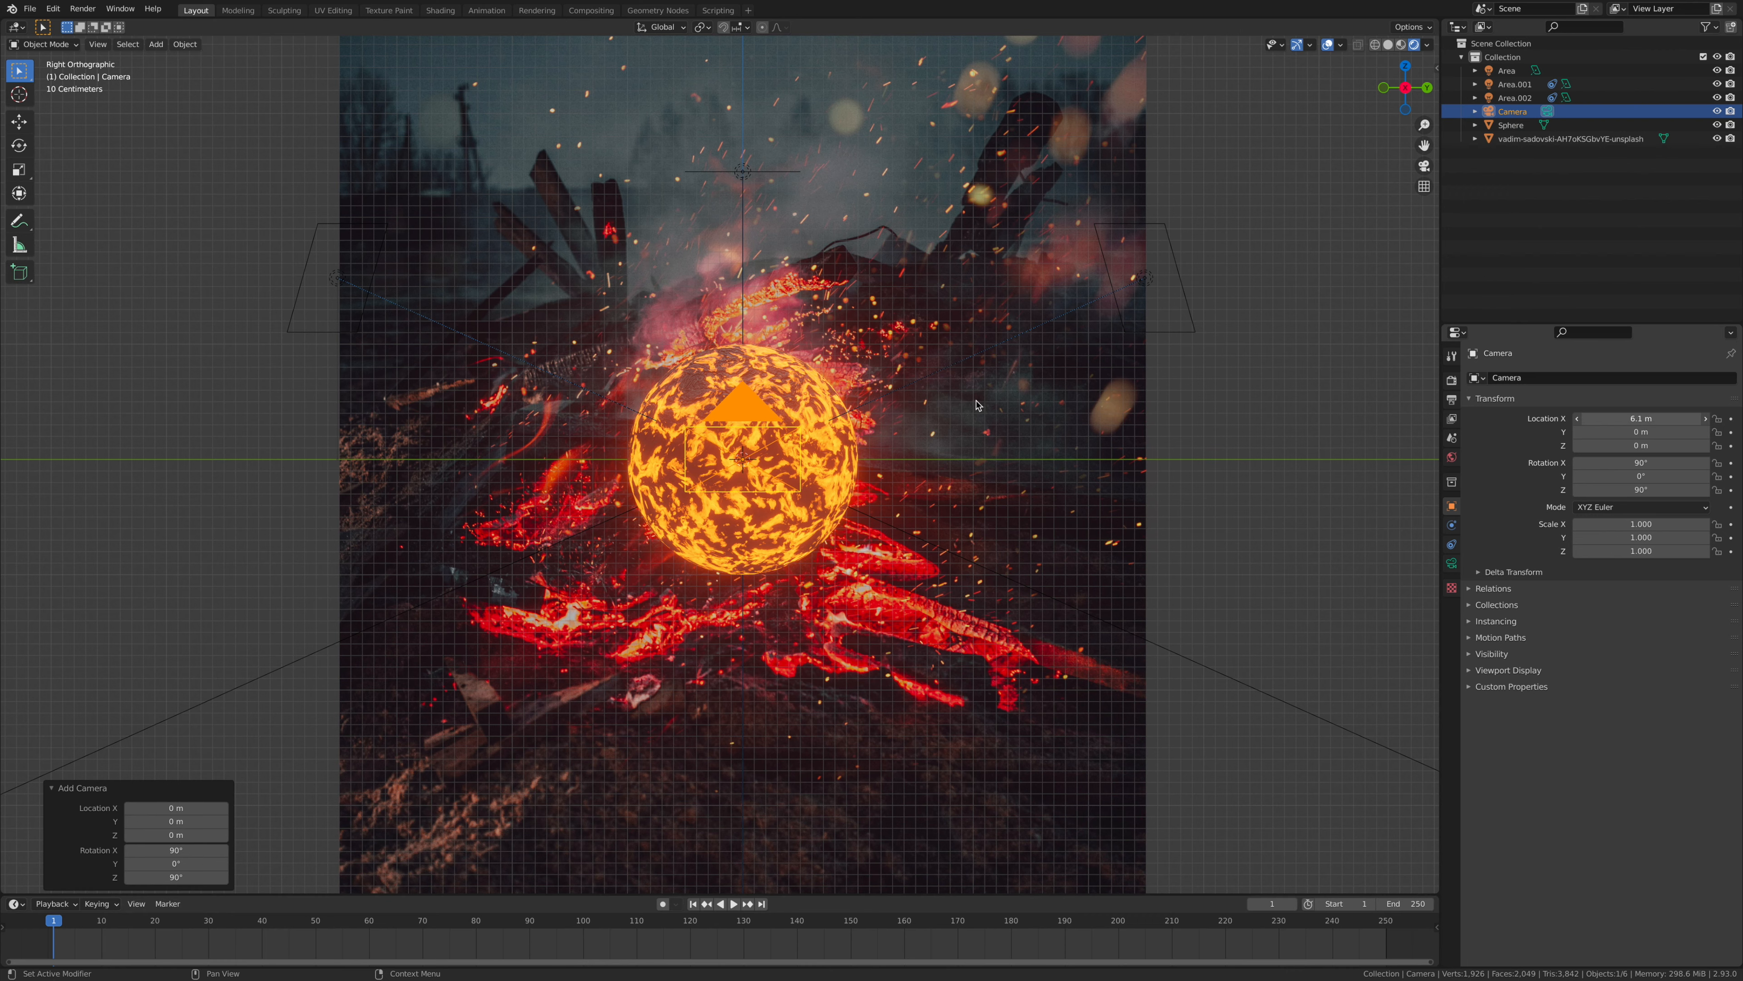
Step: Look at the scene through the new camera and hide the viewport overlays
left_click(97, 44)
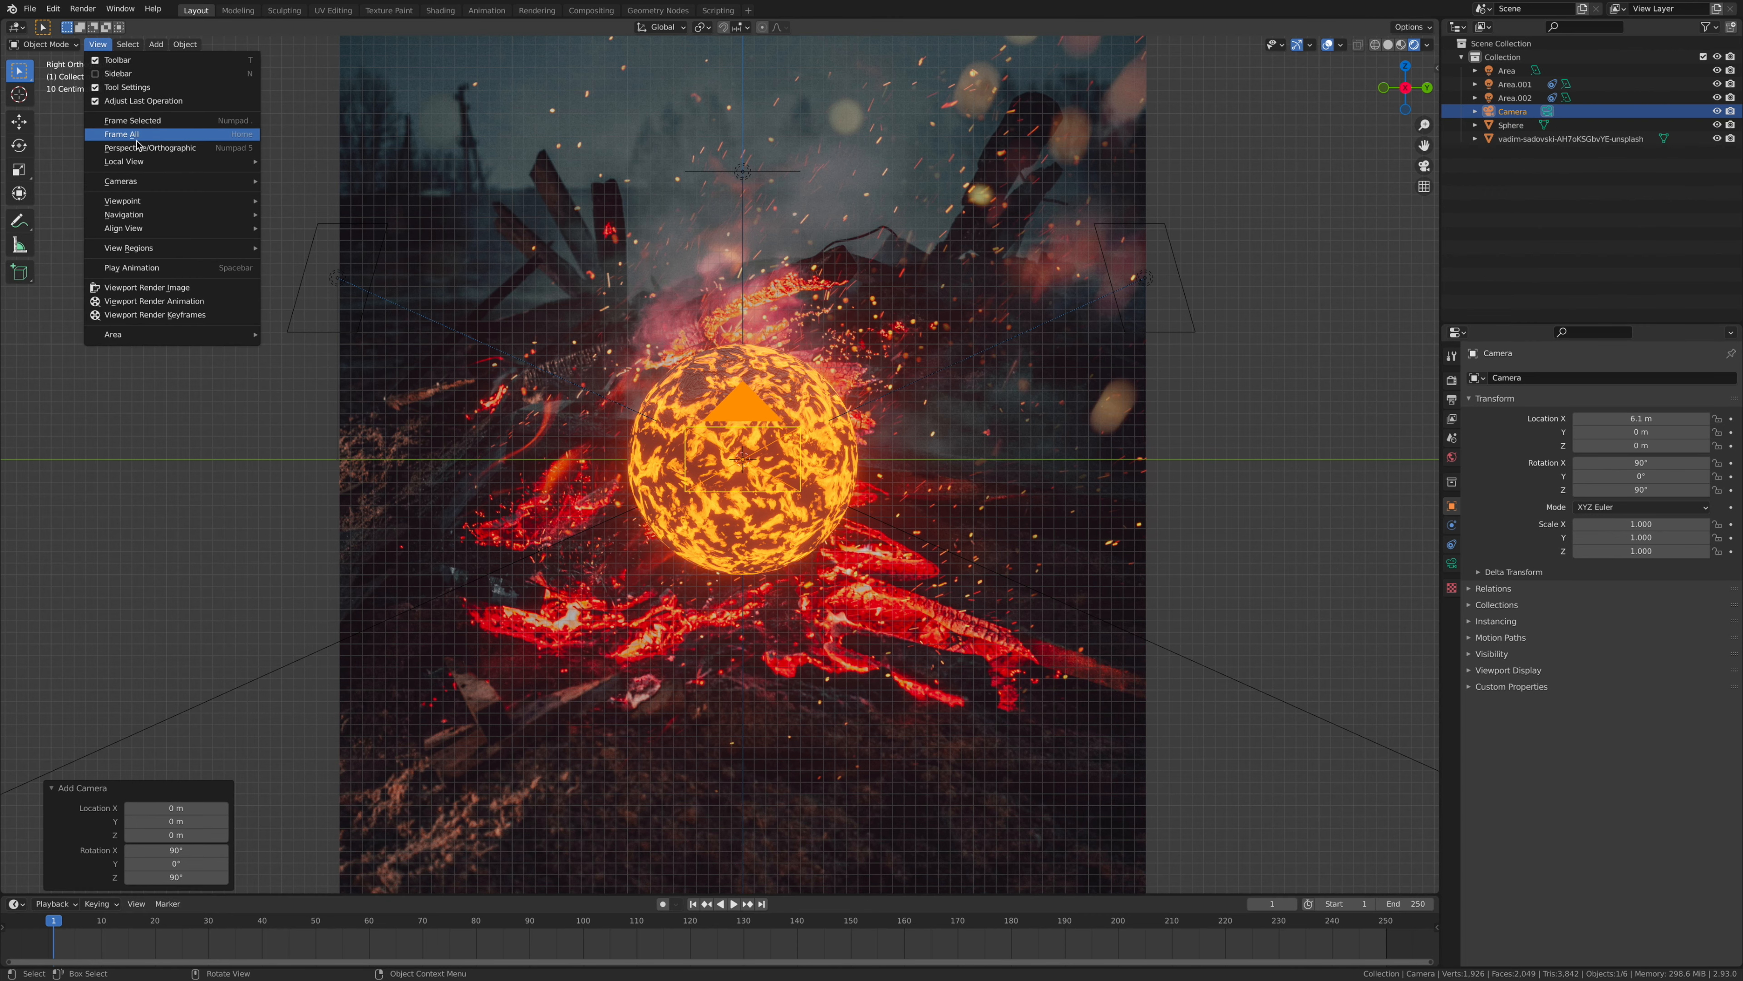
mouse_move(139, 181)
left_click(313, 194)
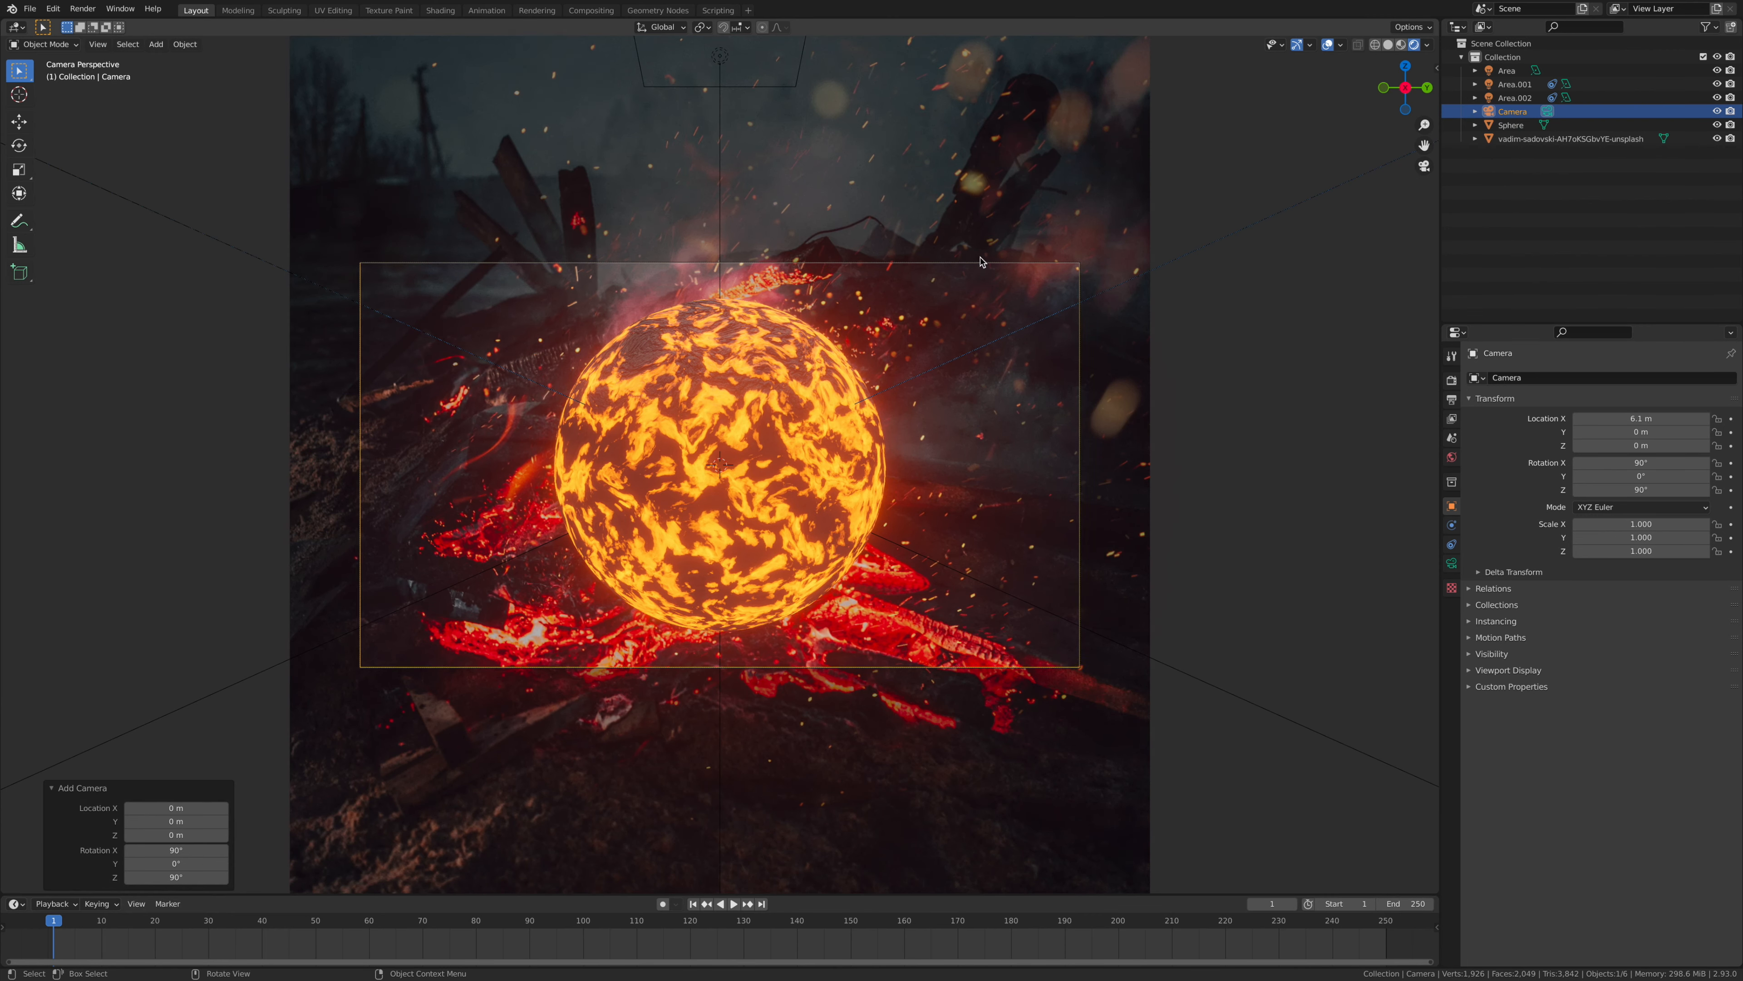
left_click(1328, 45)
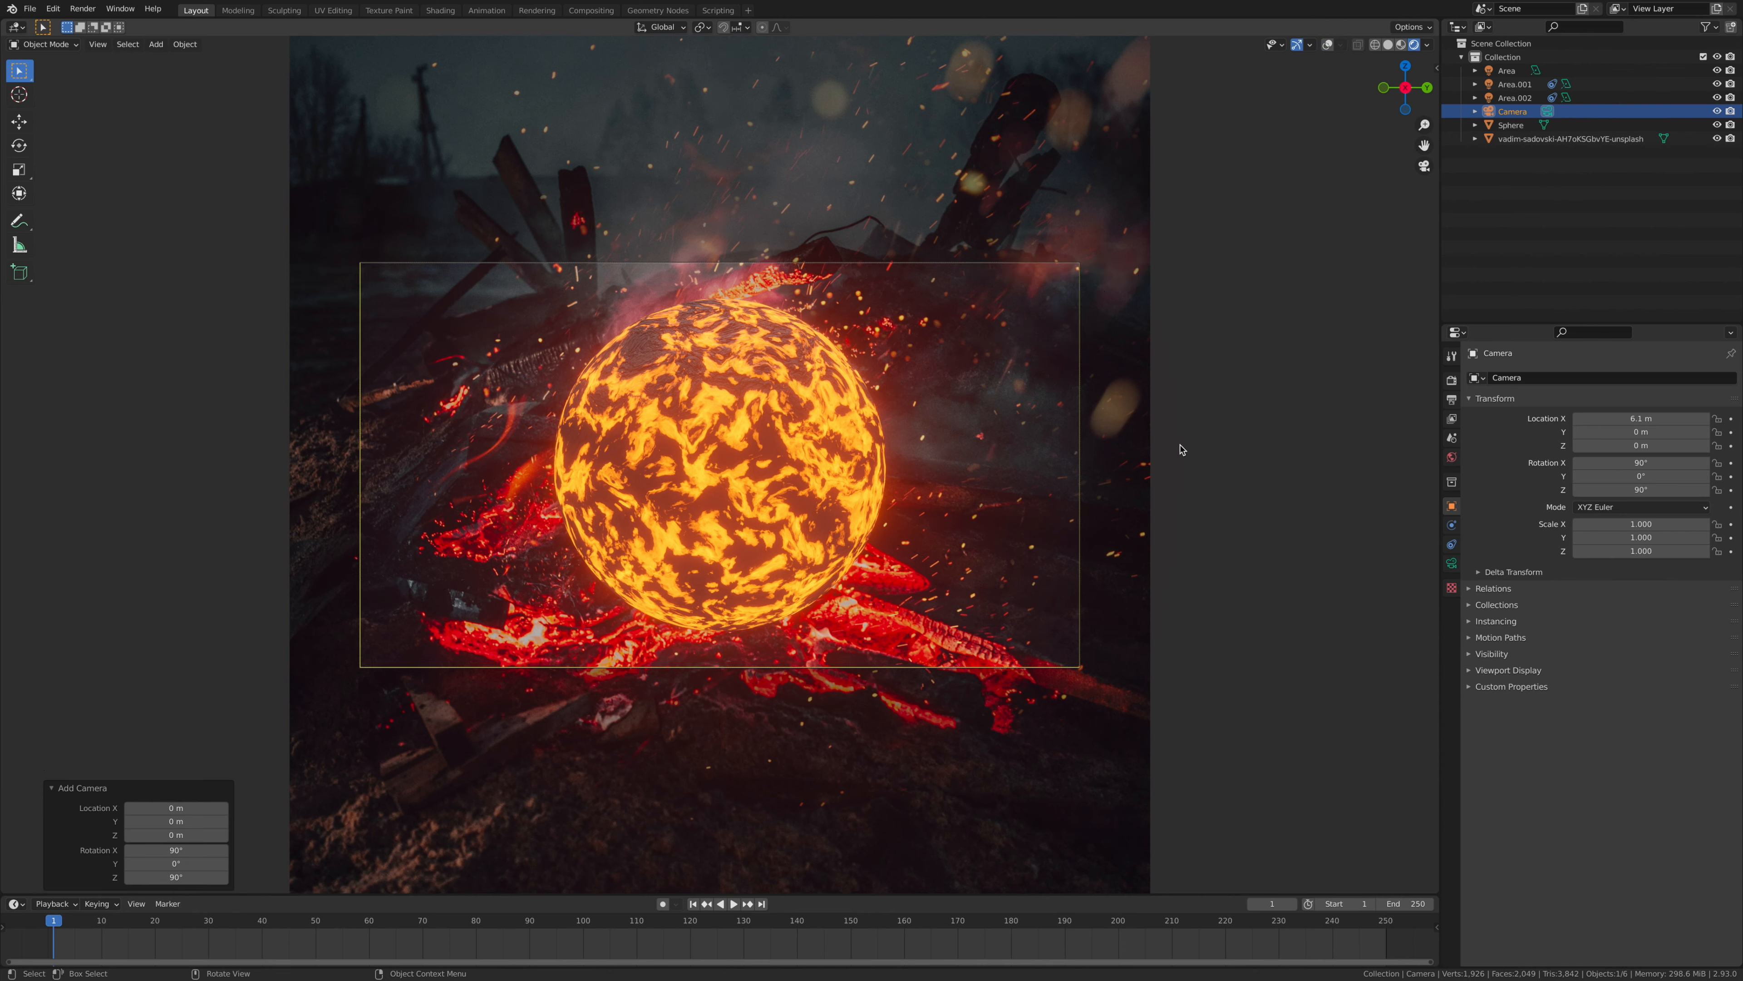